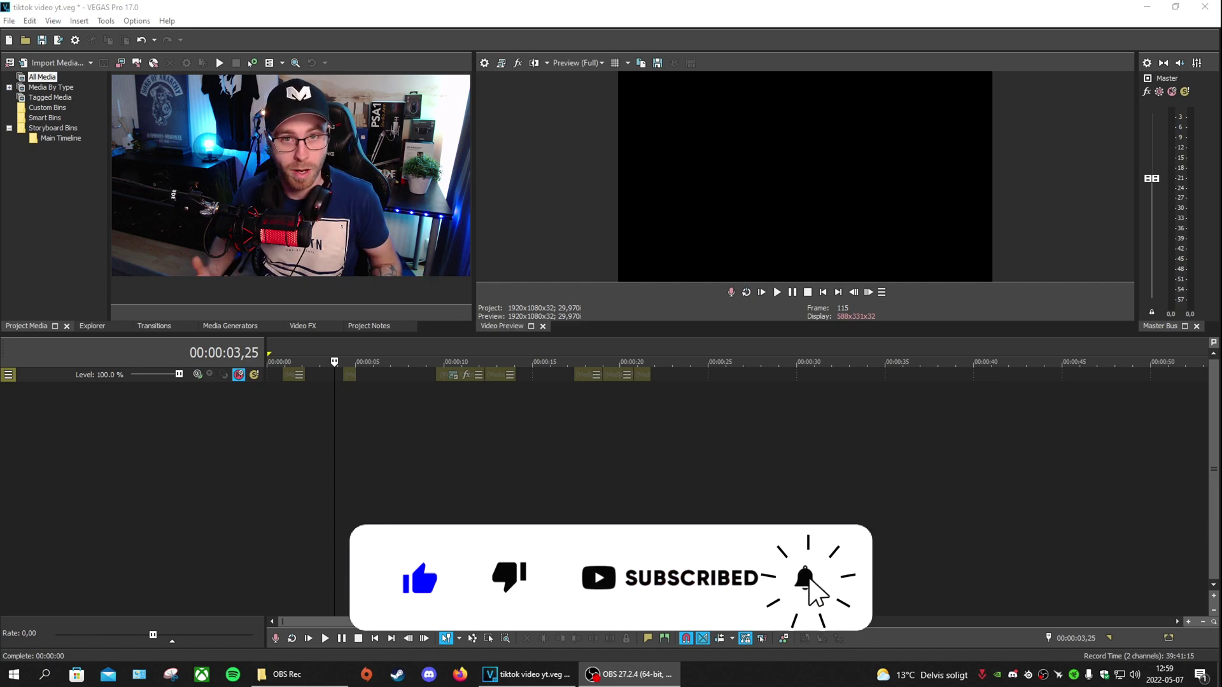
Step: Drag the recorded gameplay clip to the timeline start, keeping the existing project video settings
left_click(291, 175)
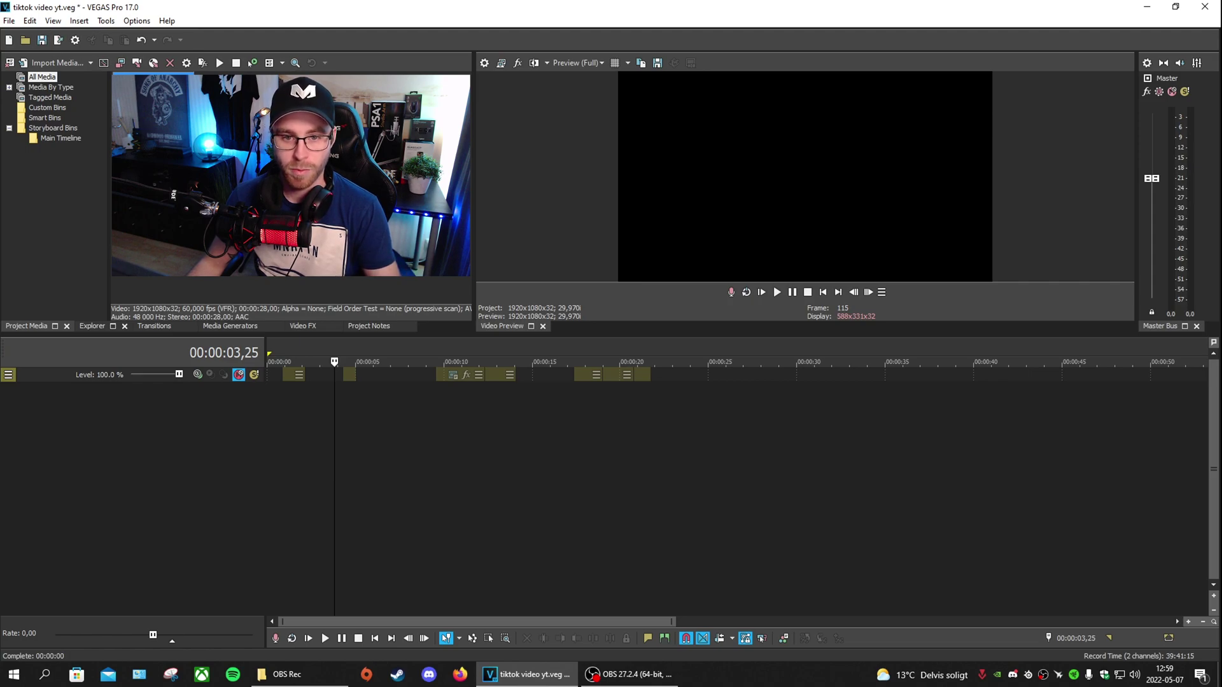
left_click_drag(290, 175, 408, 500)
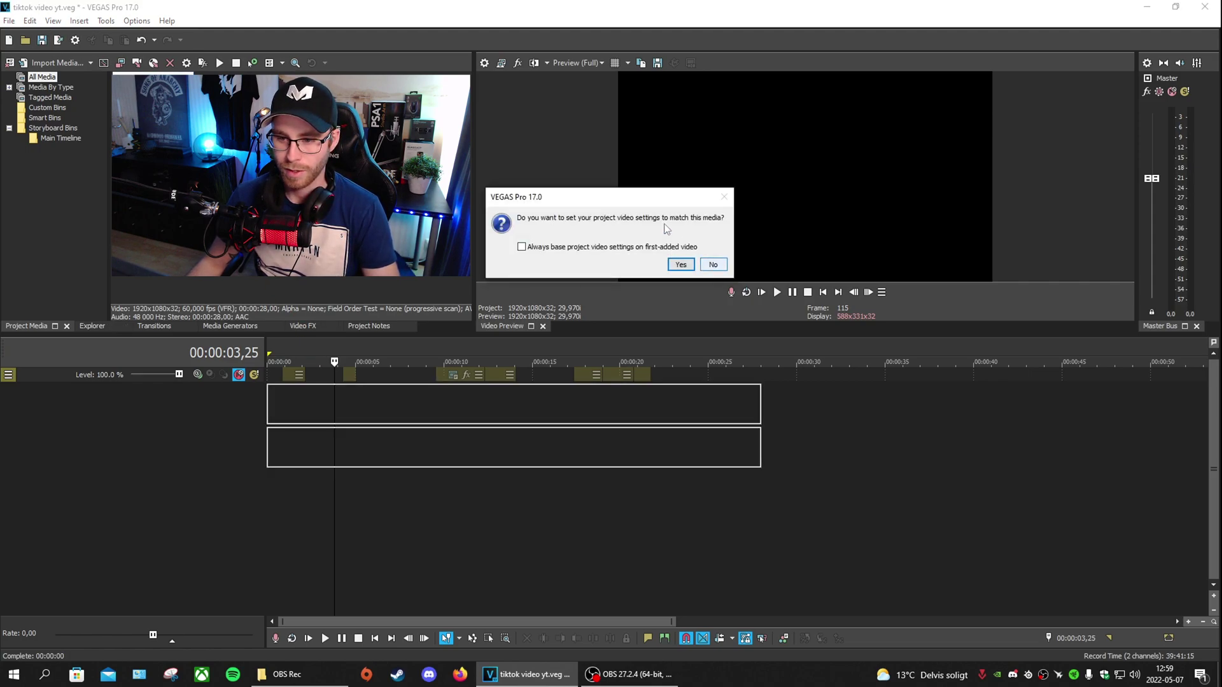
left_click(707, 268)
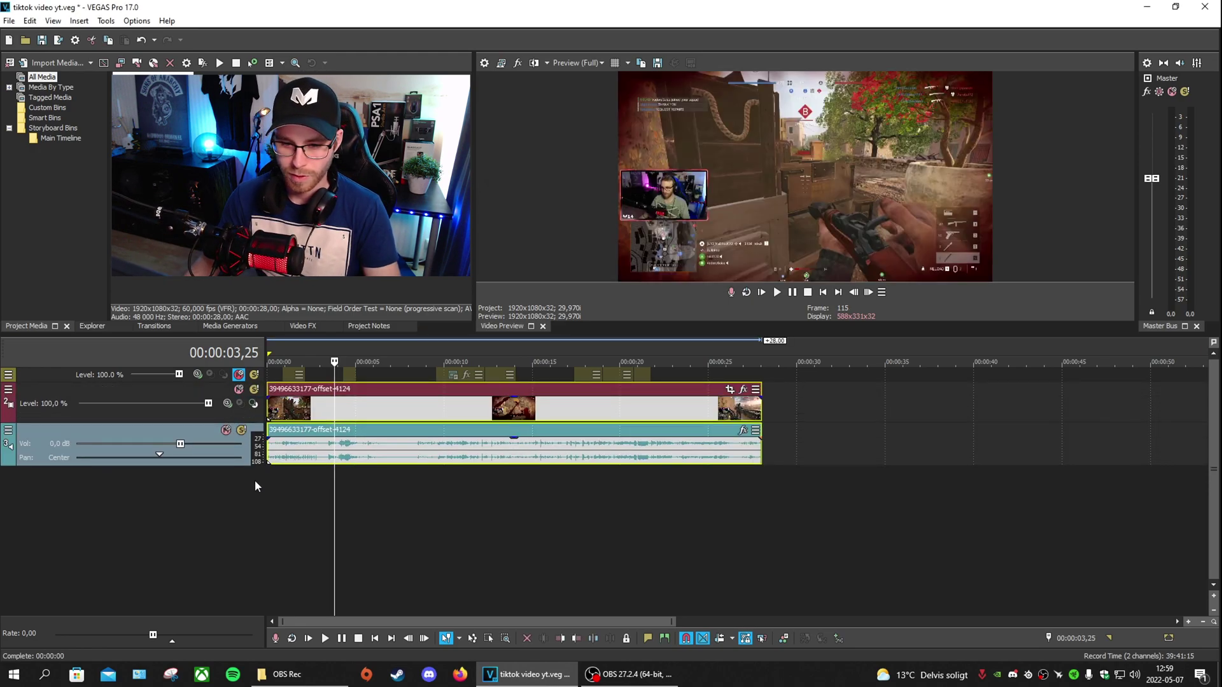
Step: Disable resampling on the gameplay video event via Switches > Disable Resample
left_click(396, 410)
right_click(420, 410)
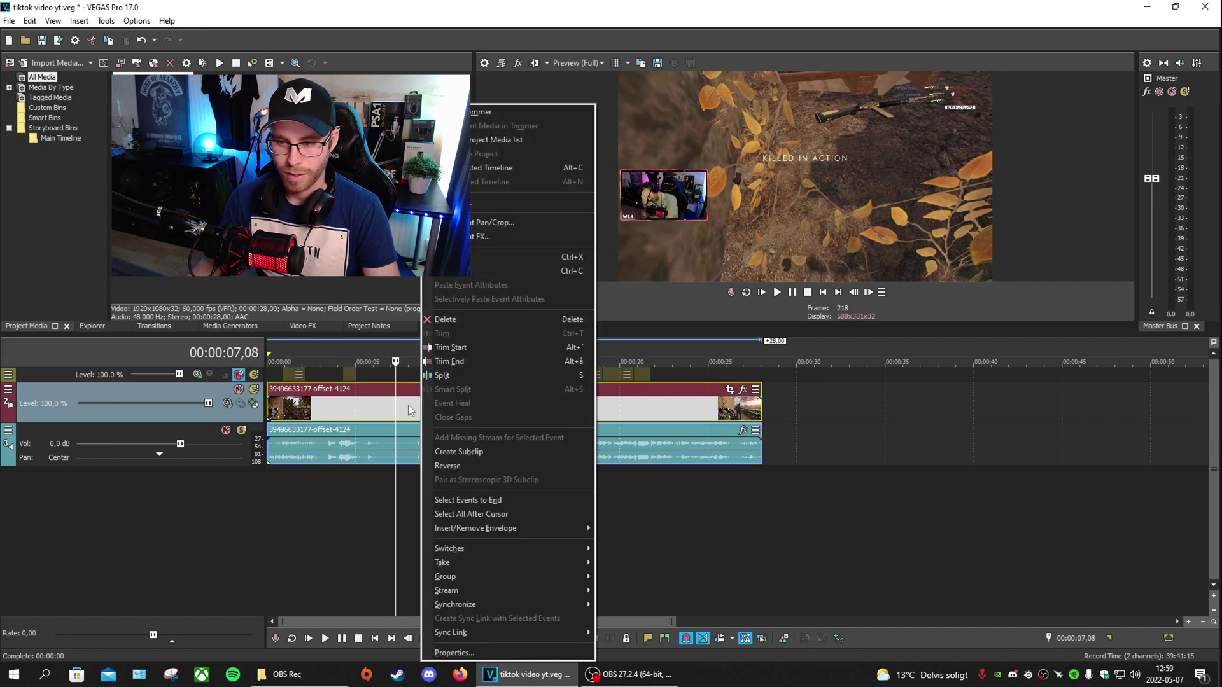
mouse_move(490, 549)
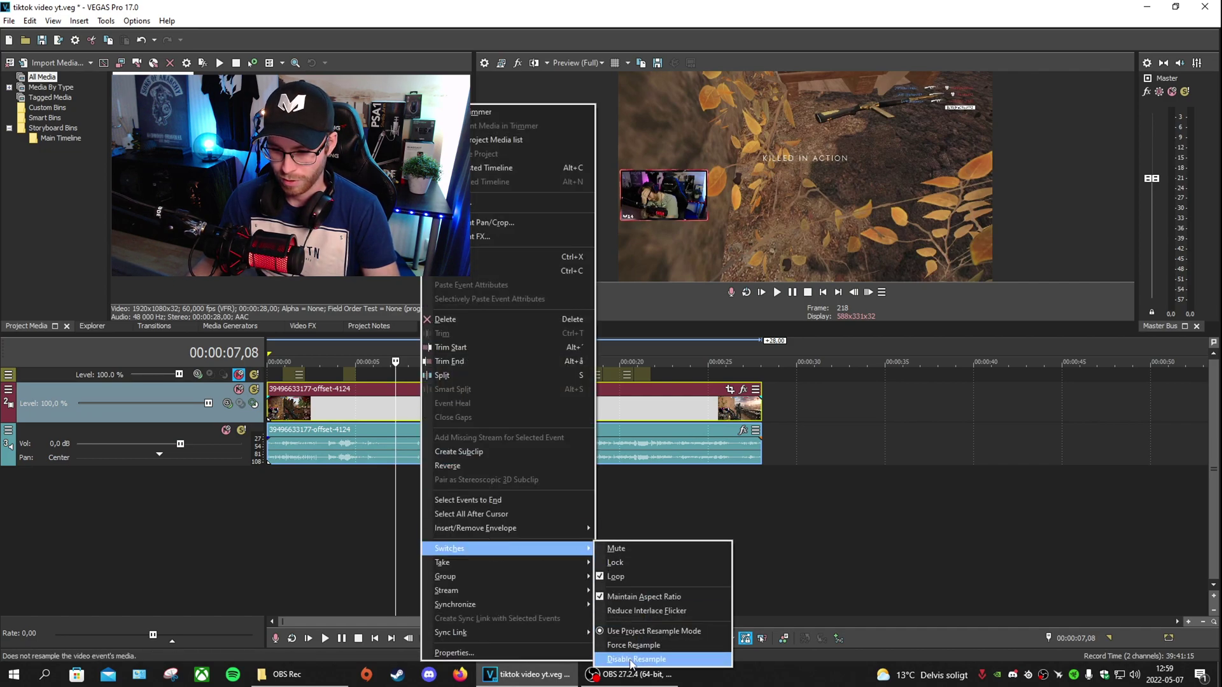
left_click(633, 660)
left_click(342, 410)
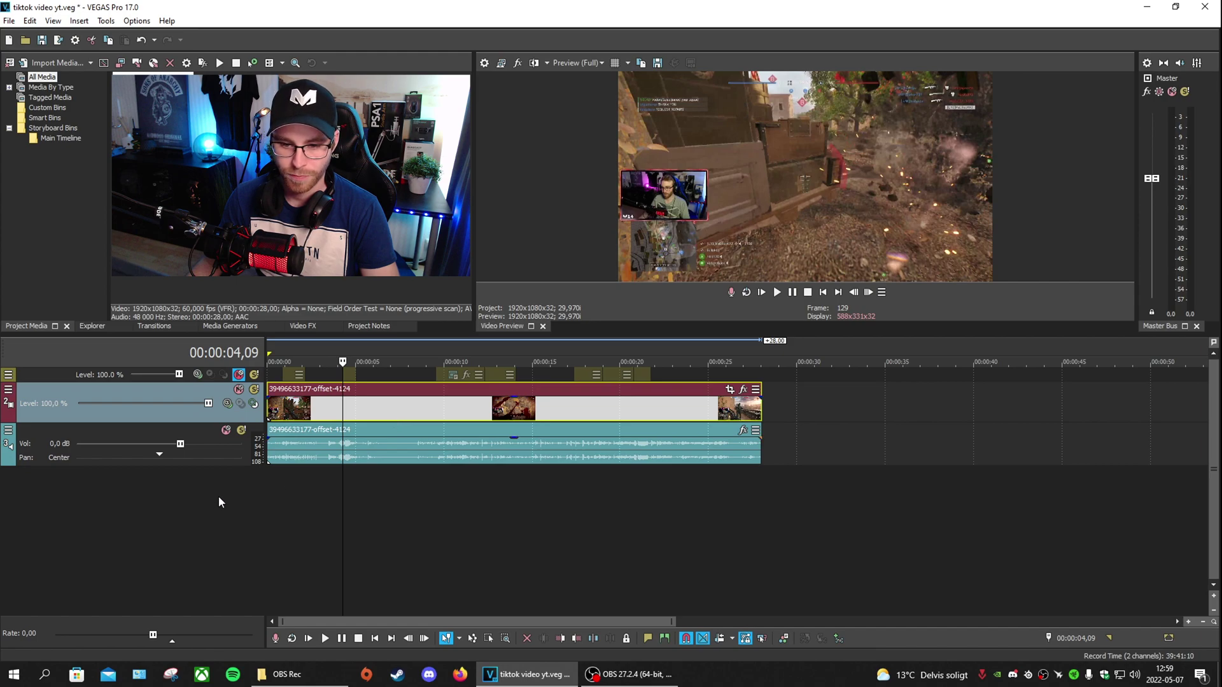
left_click(403, 444)
Step: Insert a new empty video track above the gameplay track
left_click(435, 446)
left_click_drag(501, 458, 274, 433)
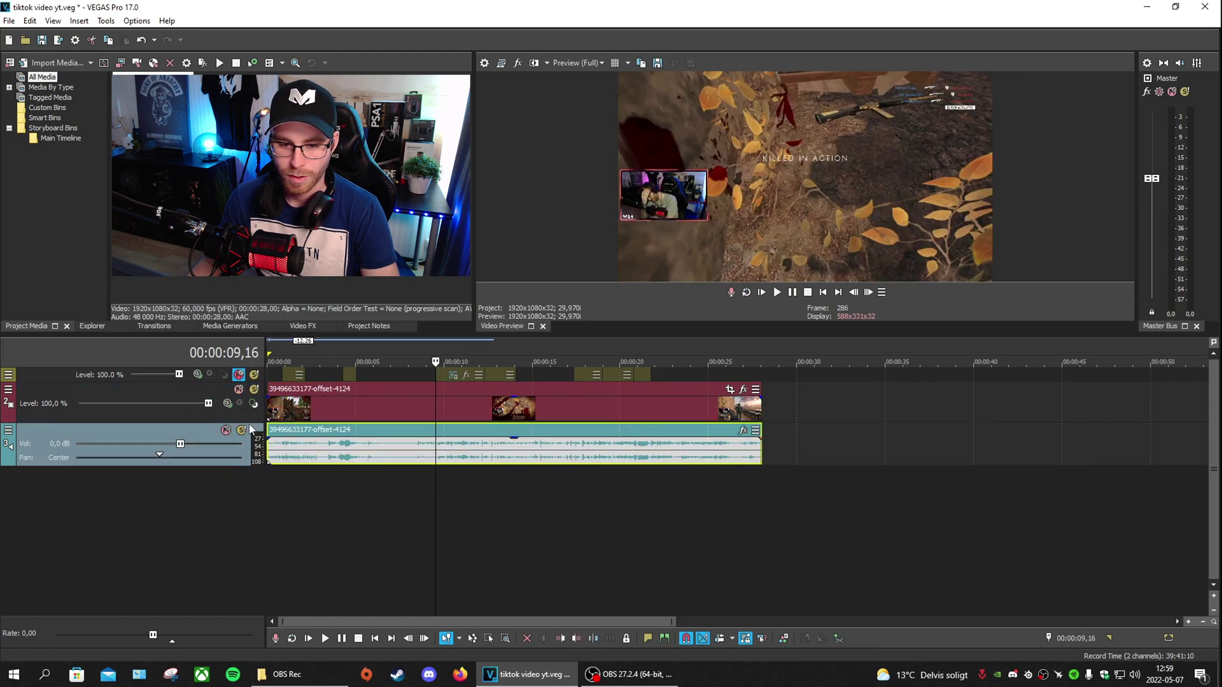
right_click(218, 499)
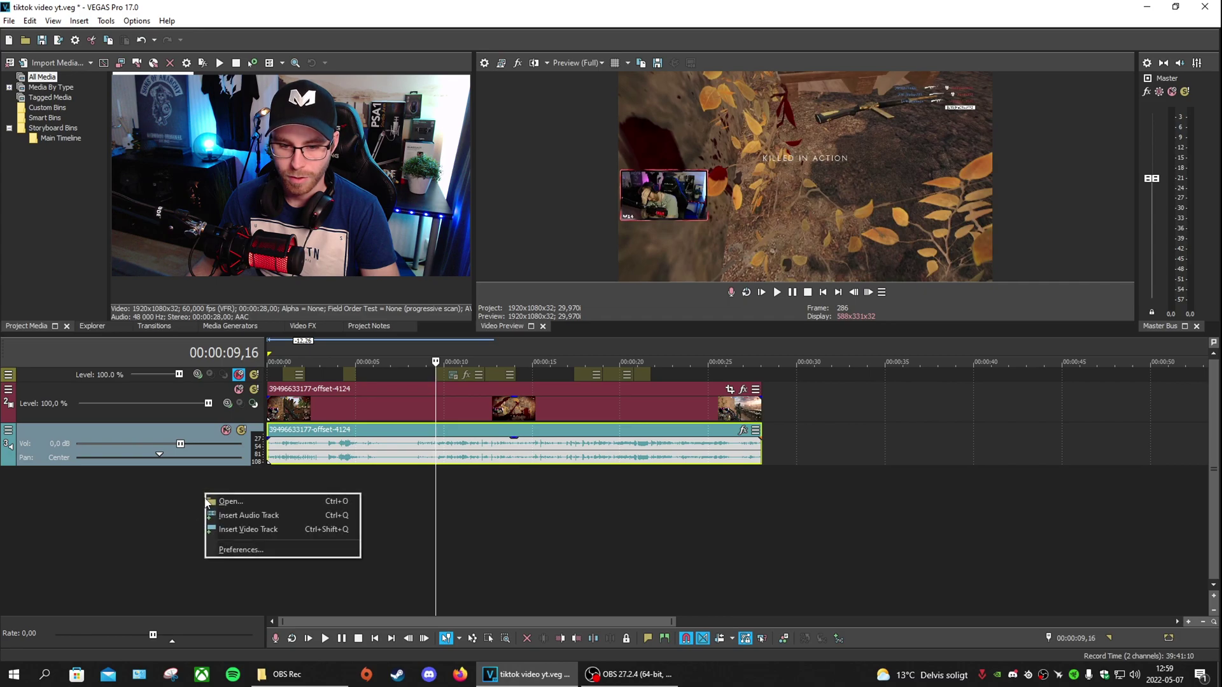
left_click(248, 529)
Step: Copy the gameplay video event and paste the duplicate onto the new top track
left_click(336, 425)
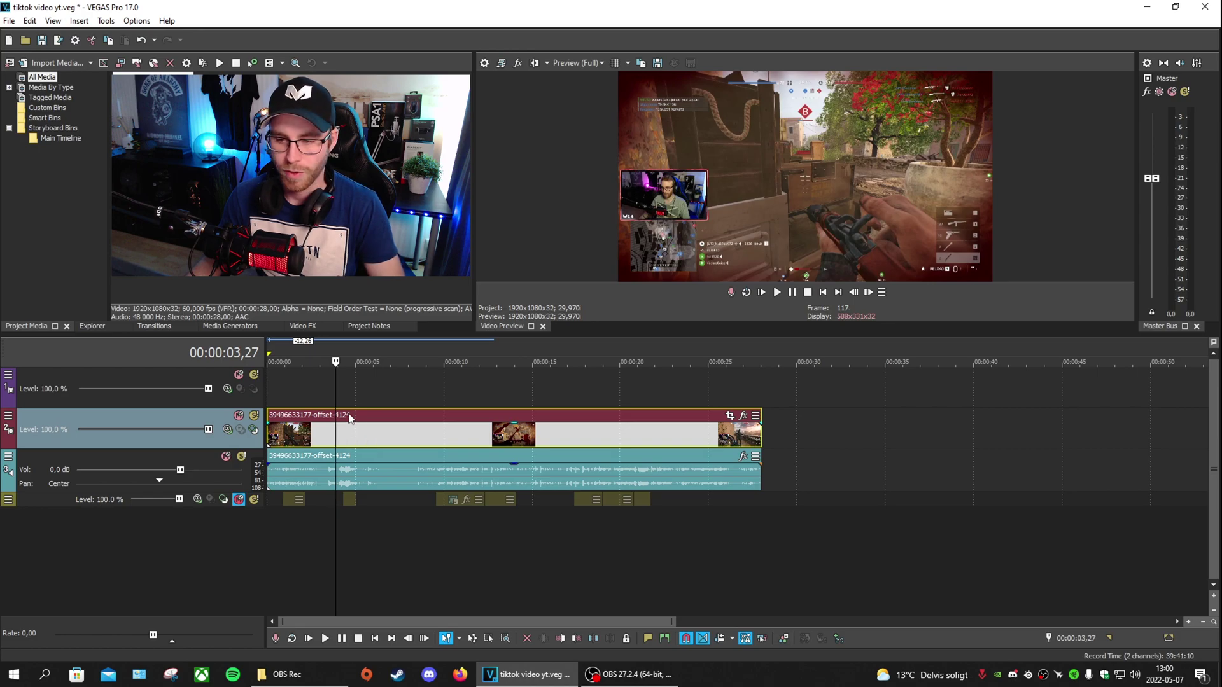
left_click(359, 433)
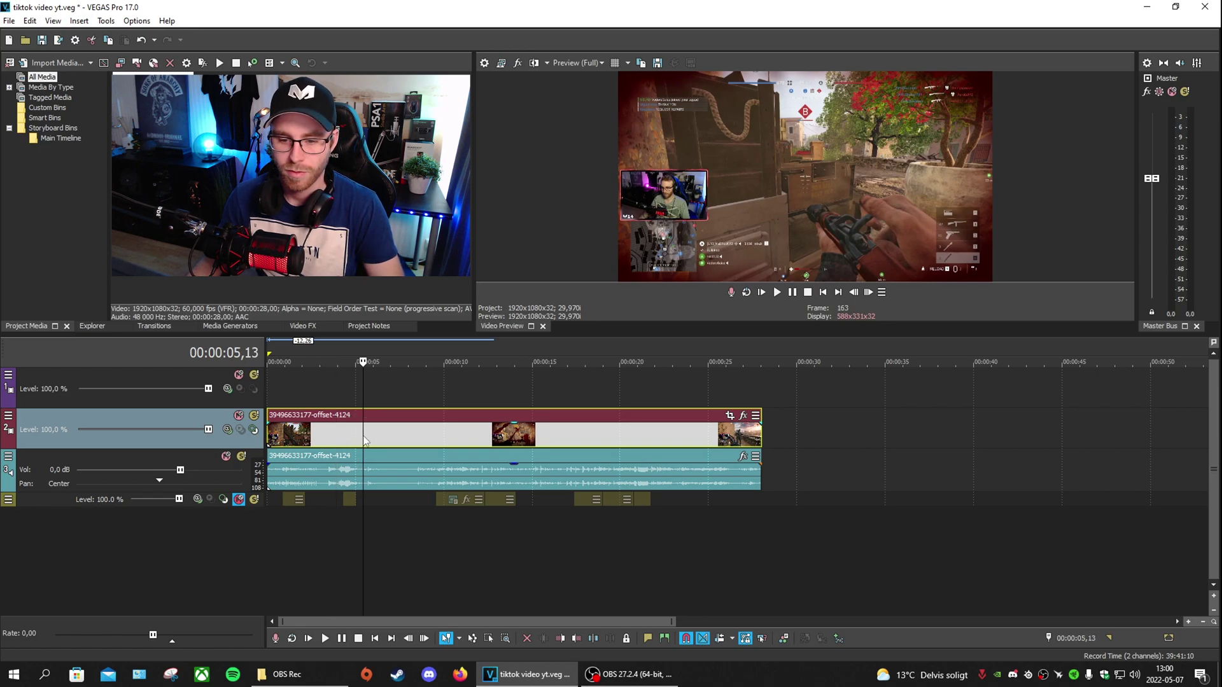
left_click(436, 434)
left_click(395, 430)
key("ctrl+c")
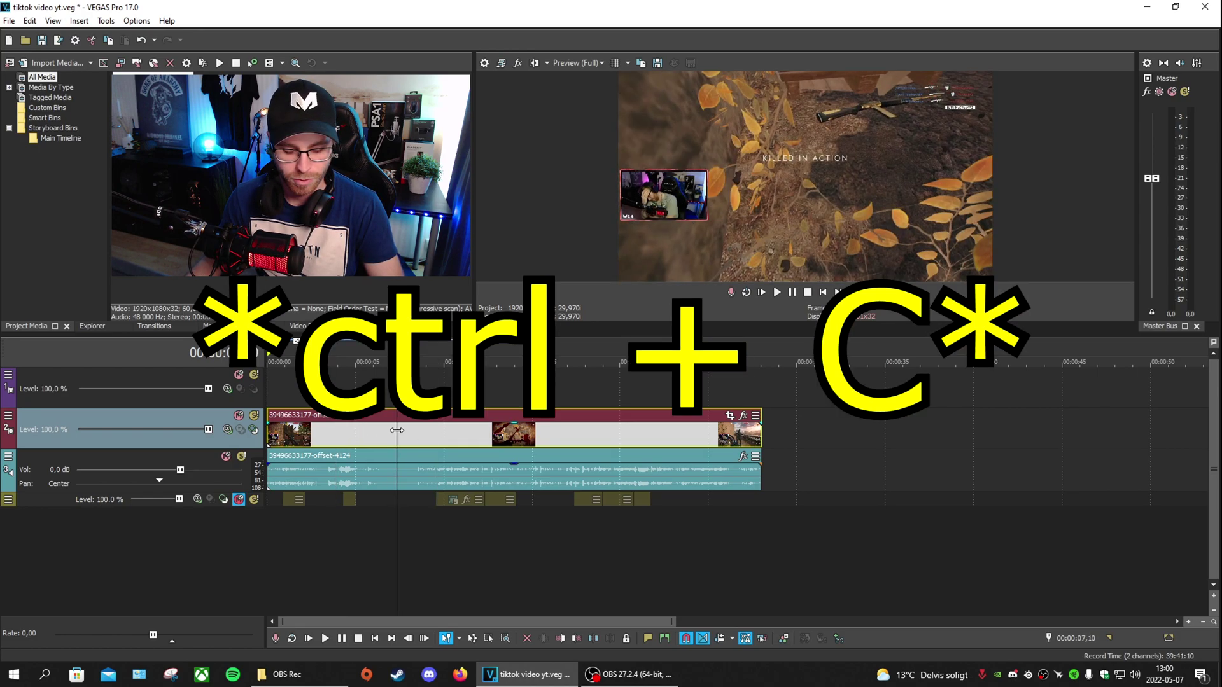
right_click(318, 384)
left_click(308, 391)
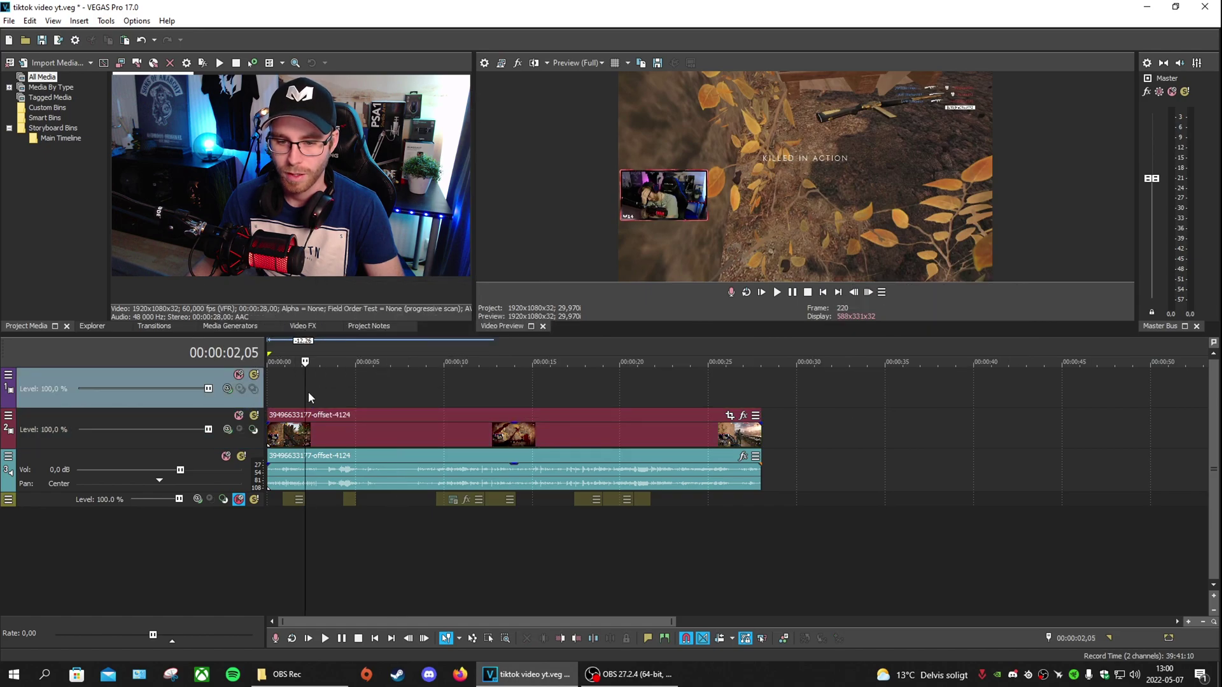
left_click(379, 388)
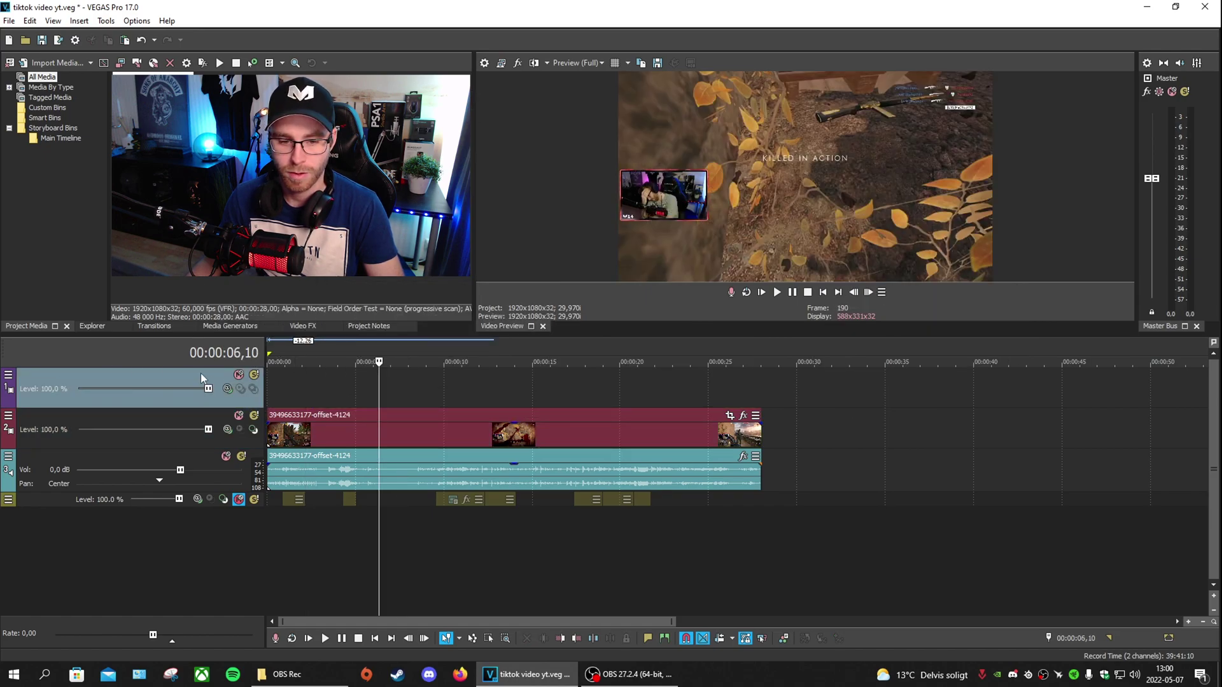
left_click(342, 391)
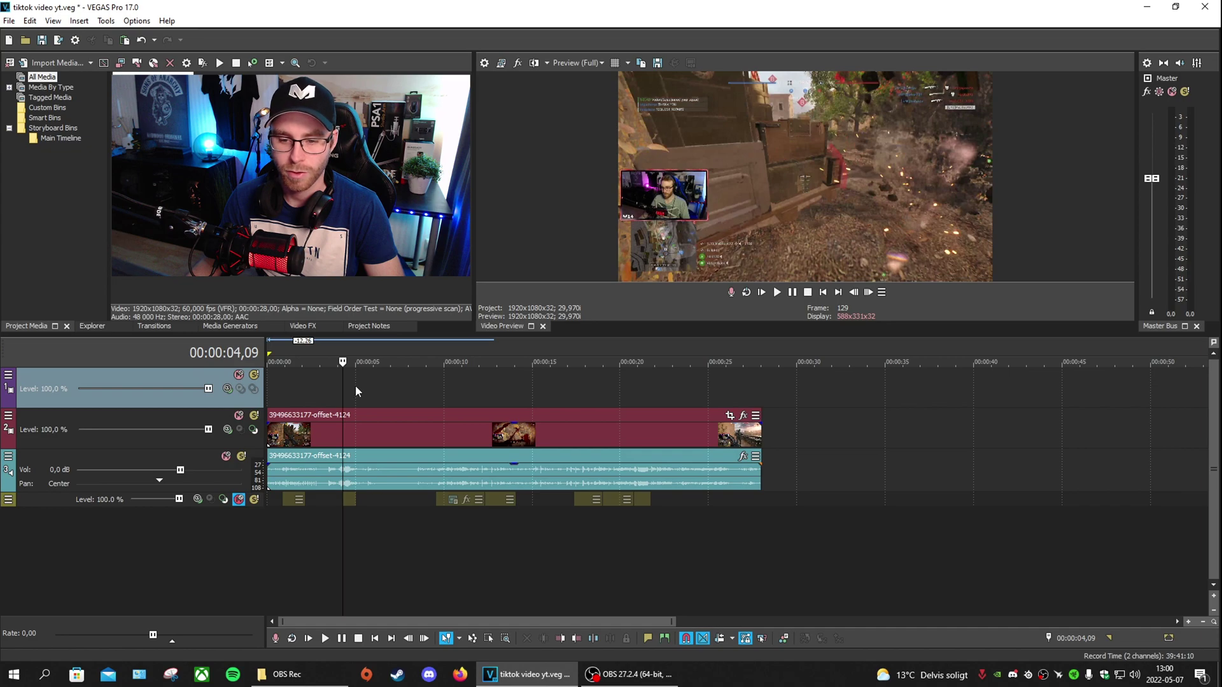
key("ctrl+v")
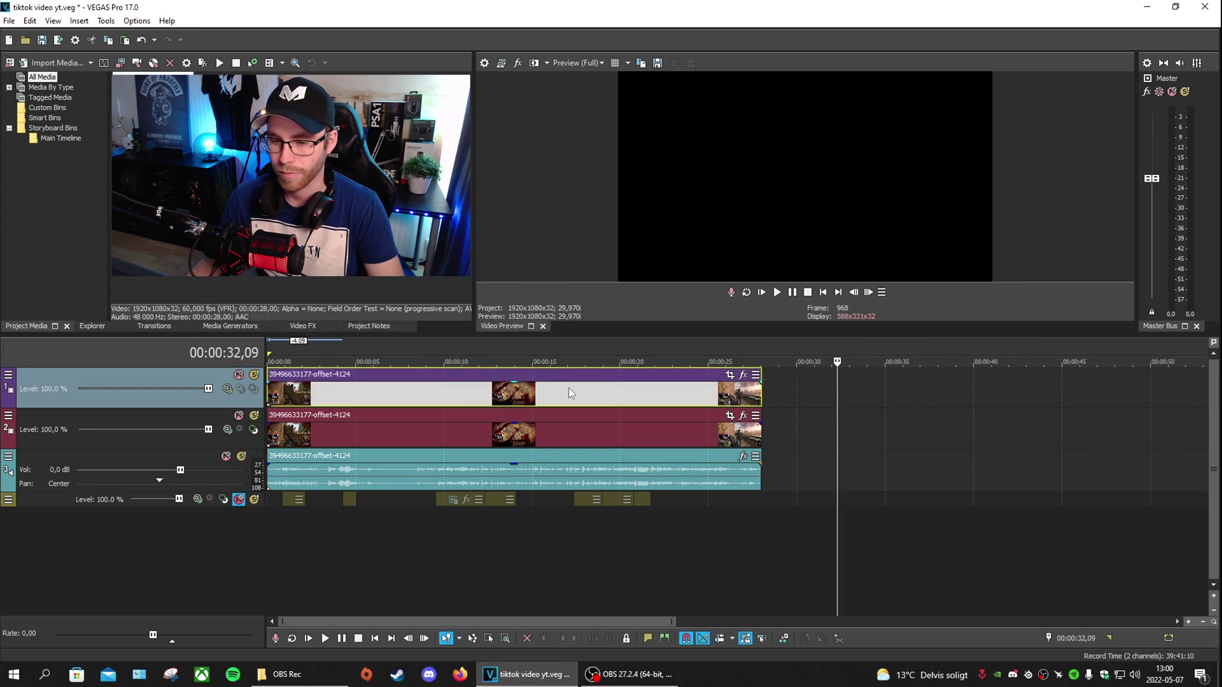
Step: Enlarge the video preview area and set the playhead to about five seconds
left_click(579, 428)
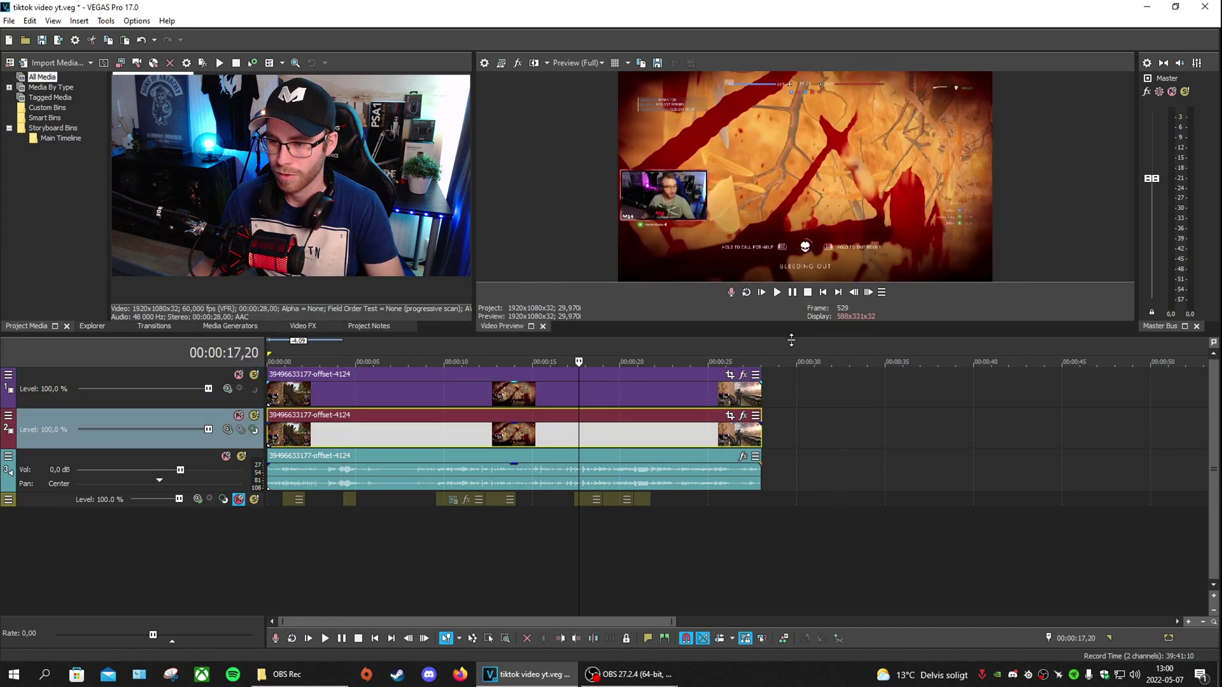
left_click_drag(791, 337, 791, 389)
scroll(410, 447, "up", 1)
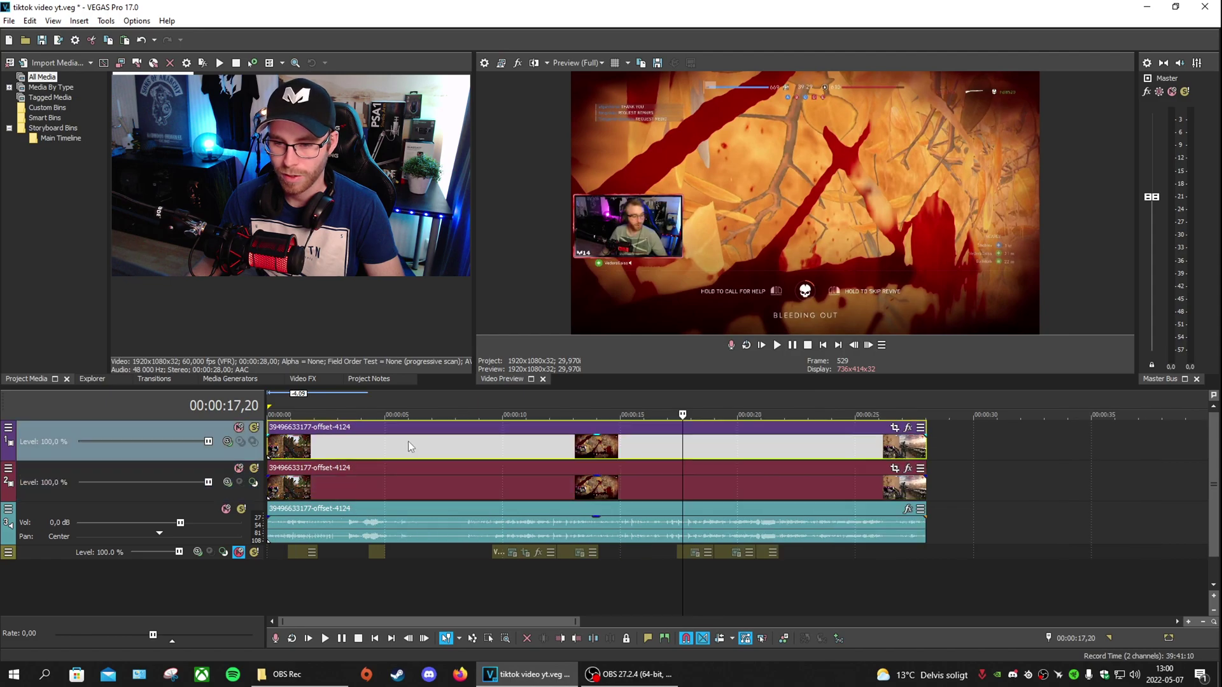
left_click(410, 447)
left_click(414, 453)
left_click(401, 486)
left_click(387, 490)
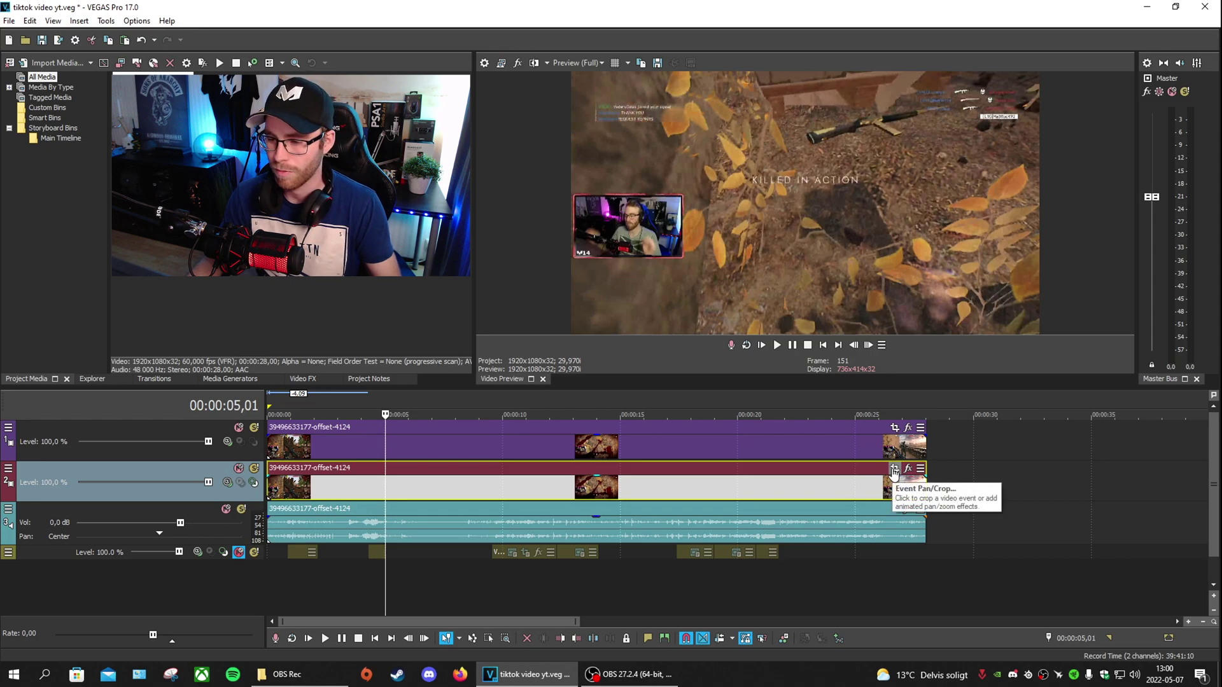
Step: Set the lower clip's Pan/Crop frame to 1080 width and 1920 height
left_click(893, 469)
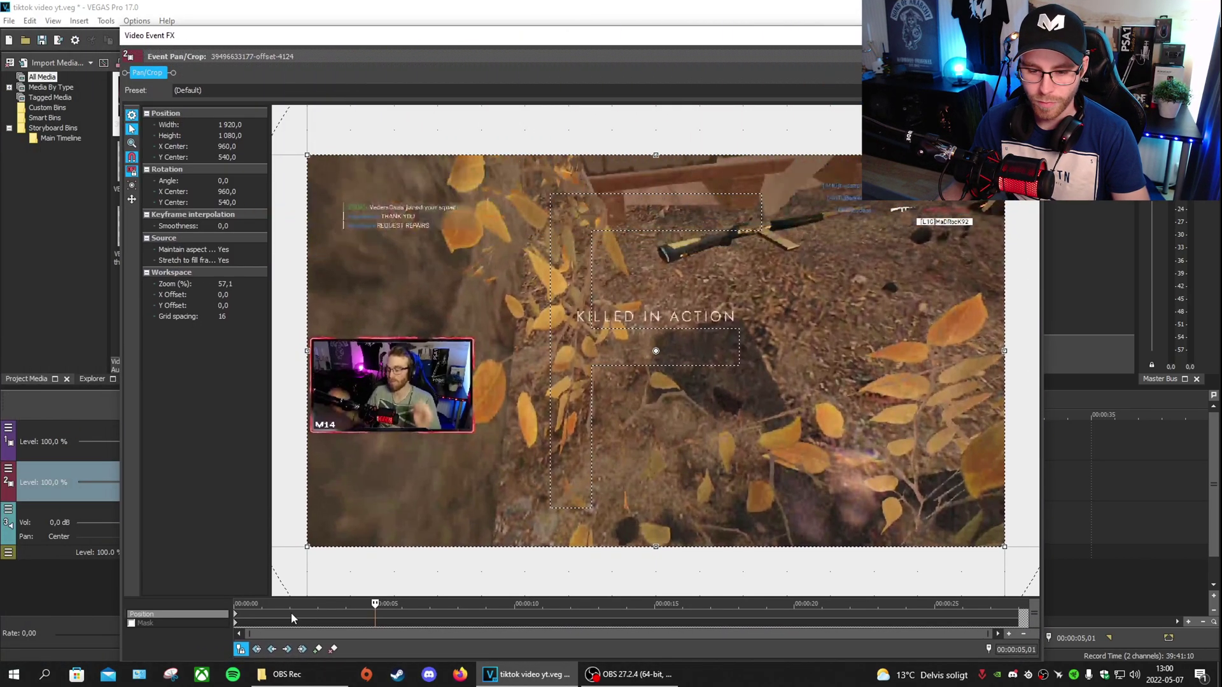
left_click(237, 617)
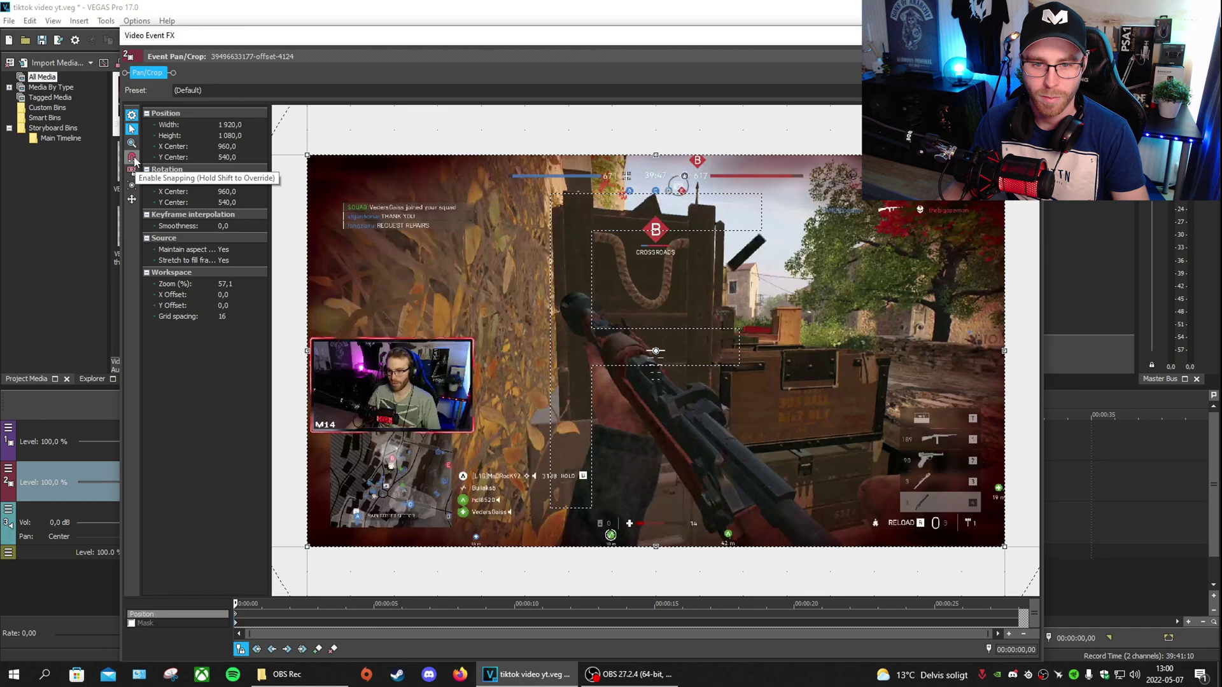
left_click(233, 126)
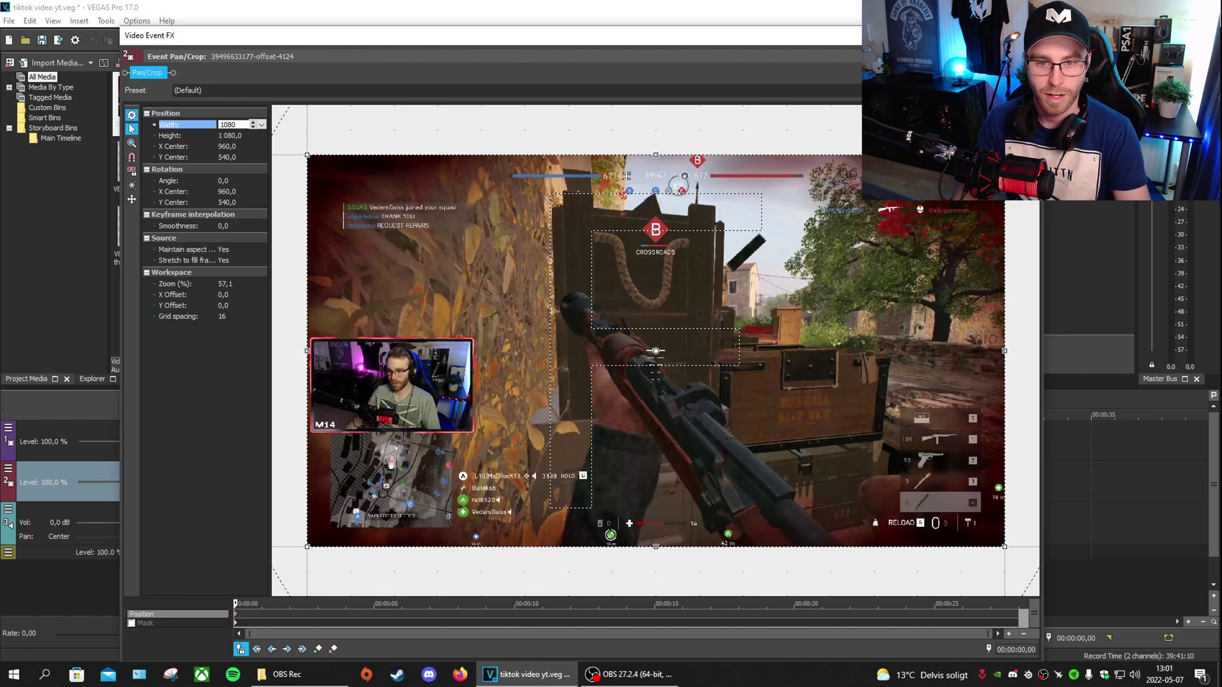
key("Tab")
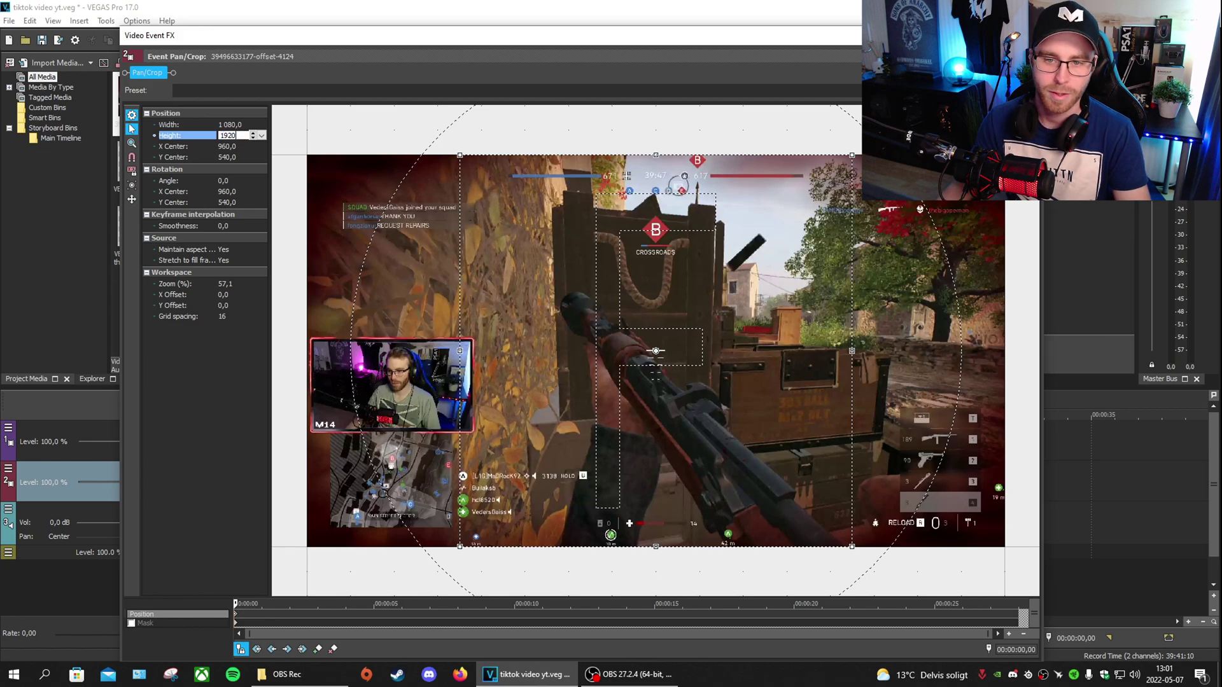
key("Return")
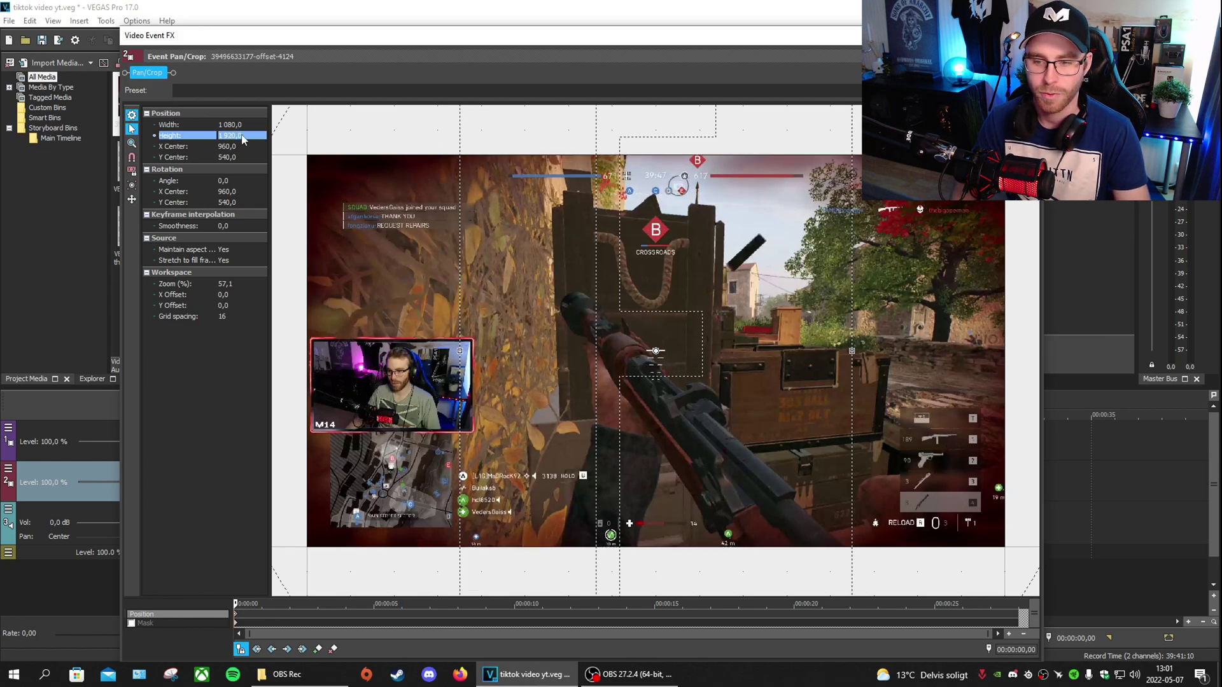
Step: Lock the aspect ratio, shrink the crop to about 605.5 × 1076.4, then open the top clip's Pan/Crop
left_click(133, 172)
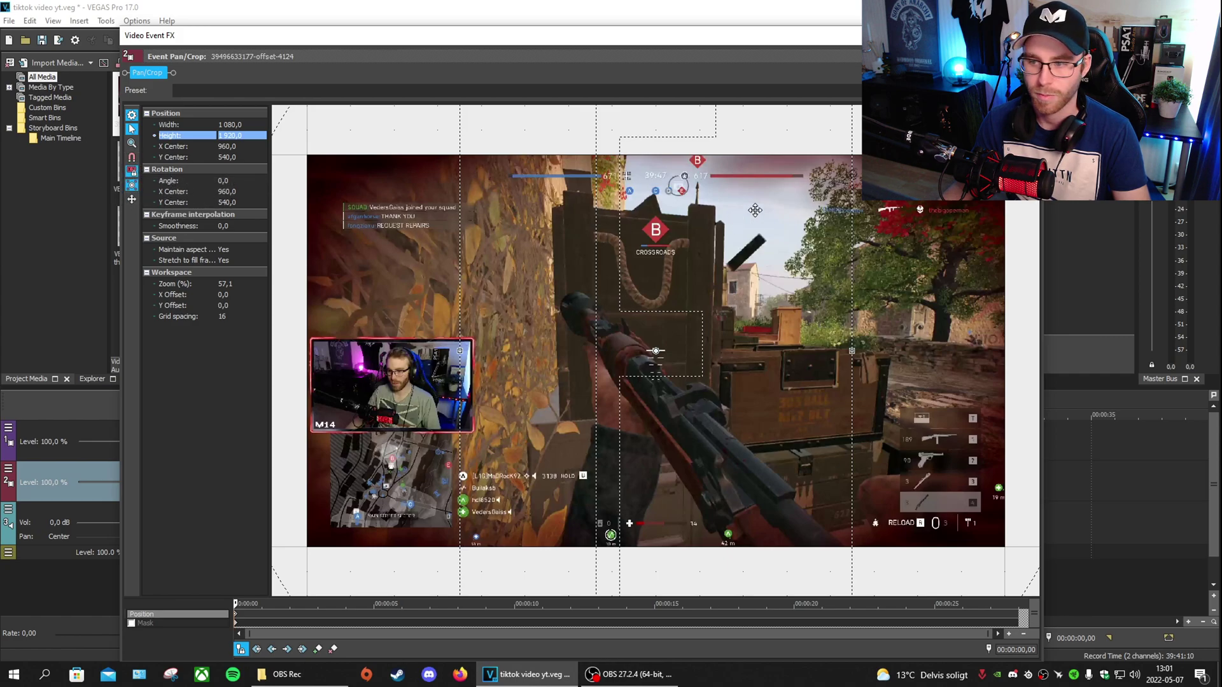
scroll(756, 542, "down", 5)
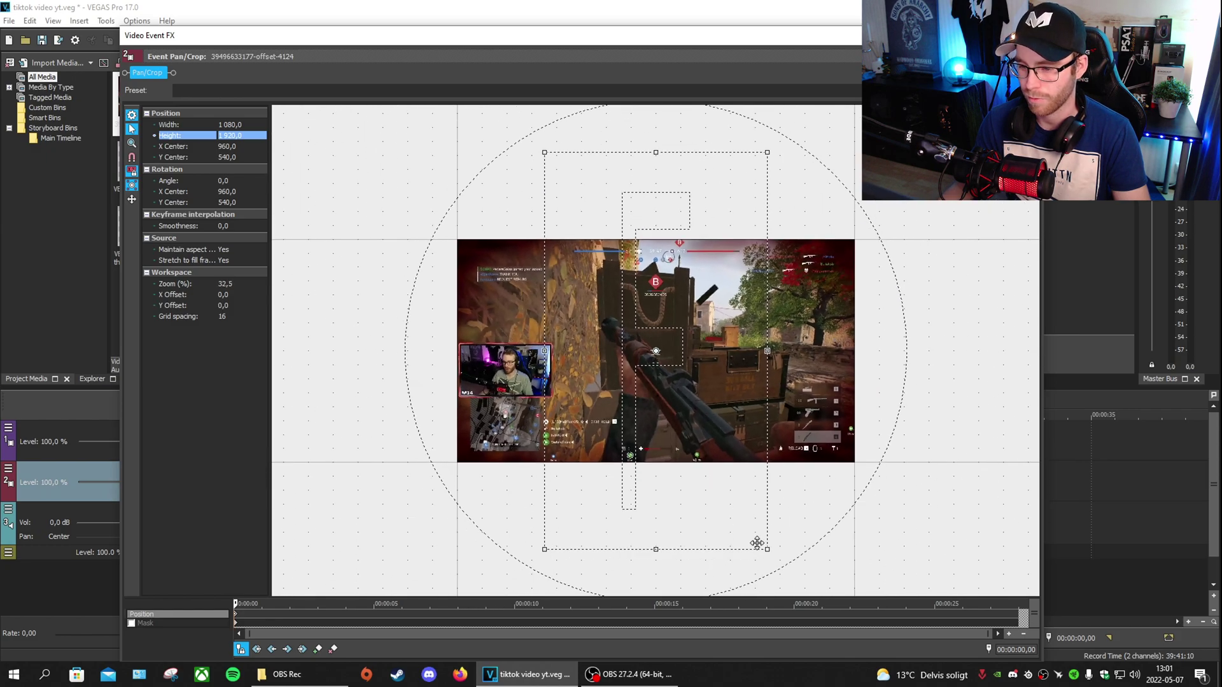
left_click_drag(655, 551, 656, 466)
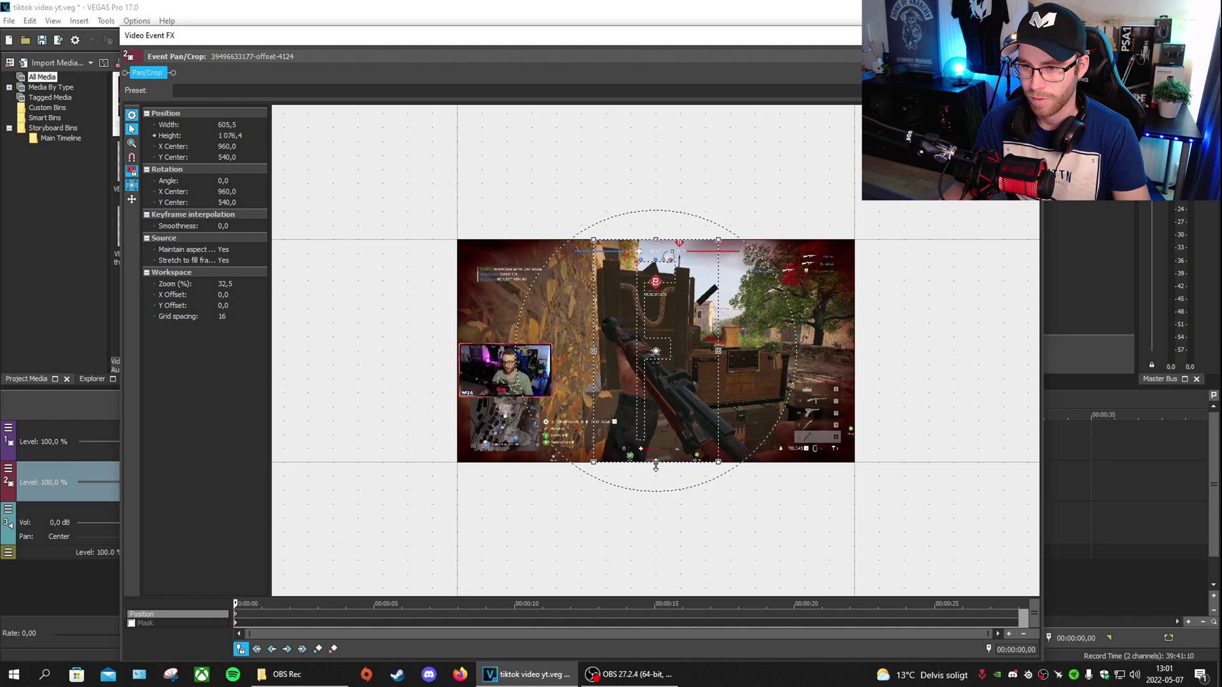
left_click(1031, 35)
left_click(872, 437)
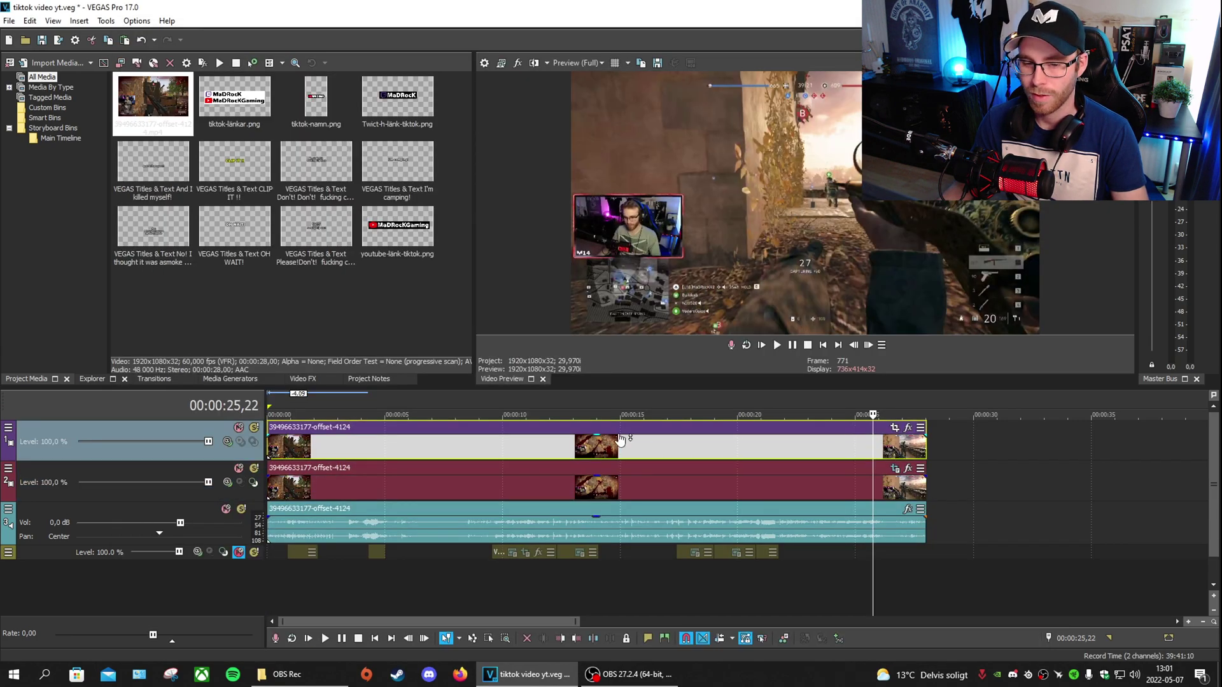
left_click(894, 427)
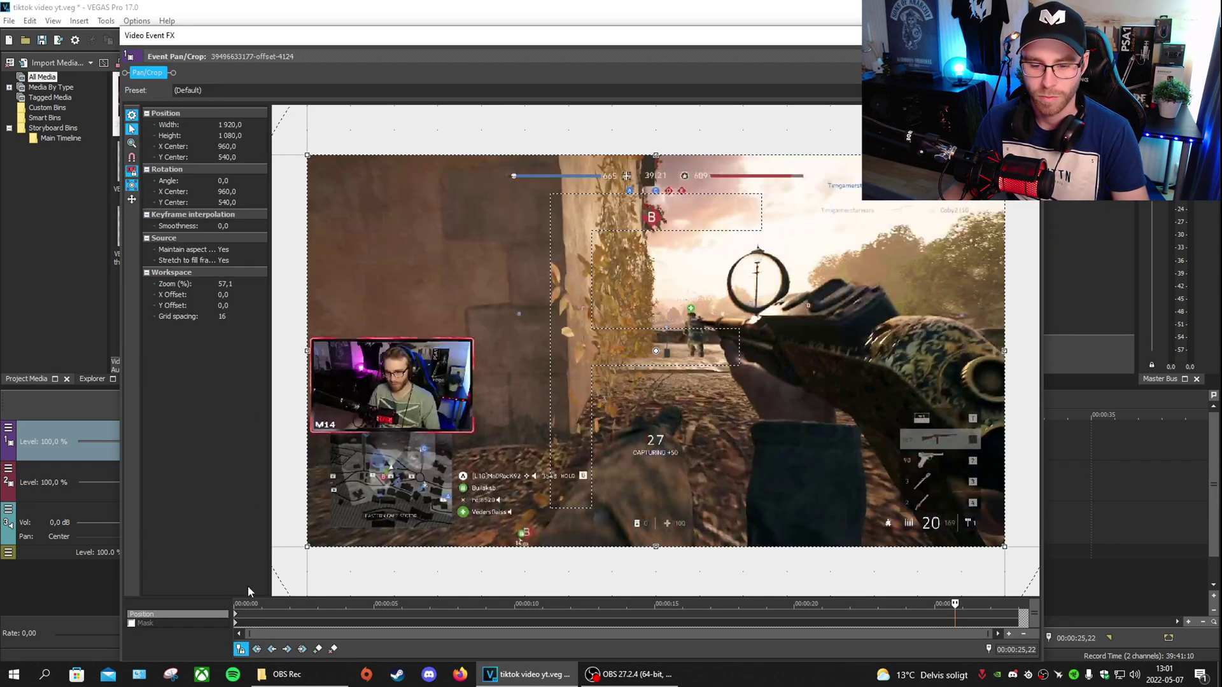
Step: Set the top clip's crop size to 1080 width and 1920 height
left_click(237, 621)
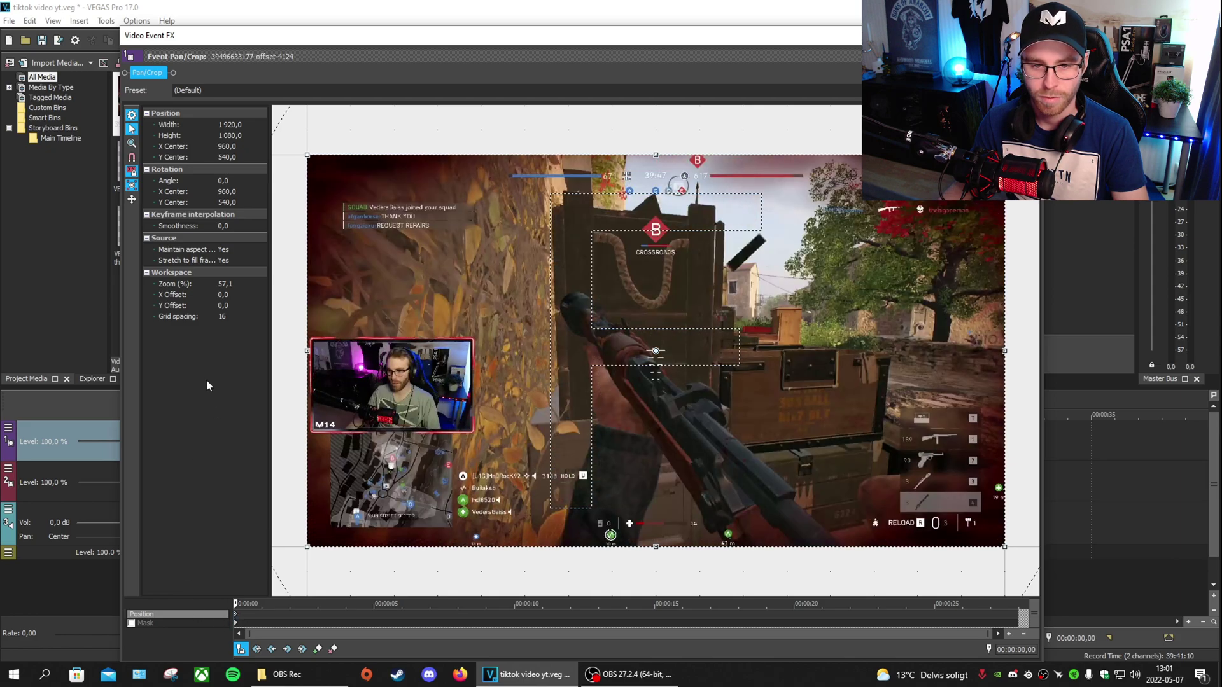
left_click(231, 125)
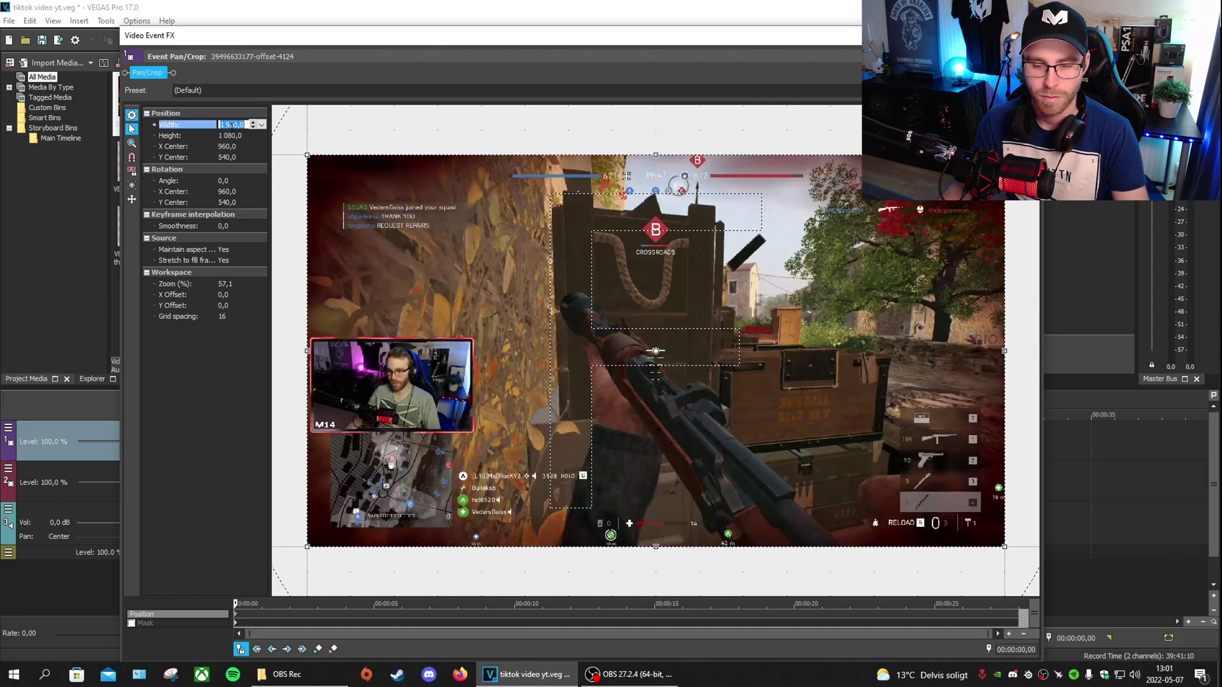
type("1 080")
key("Tab")
type("1 920")
key("Return")
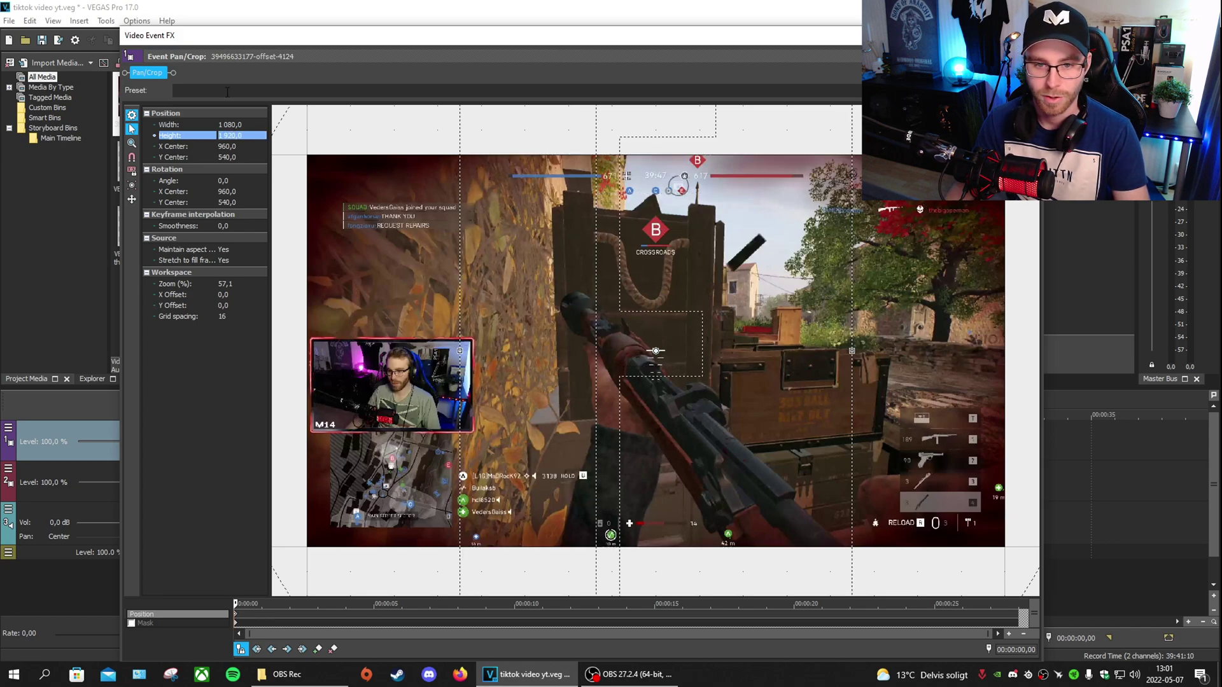
Step: With grid snapping on, resize the crop to 455.6 × 810 centred at 240, 877.5
left_click(132, 156)
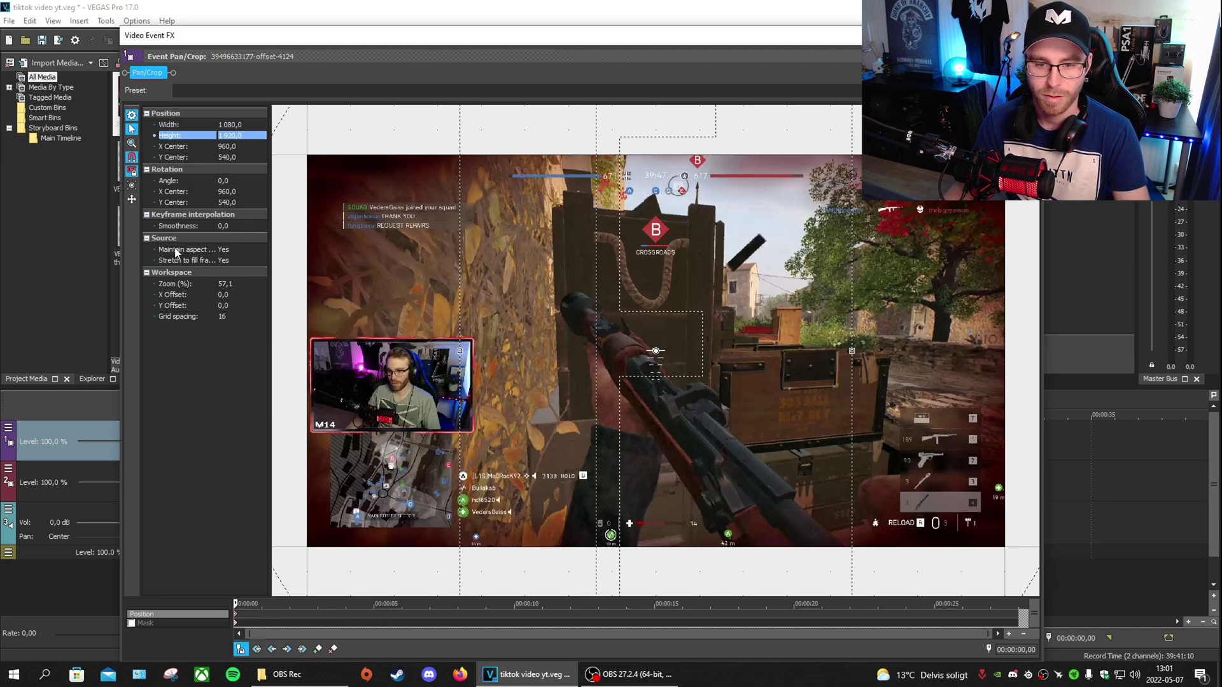
scroll(550, 441, "down", 5)
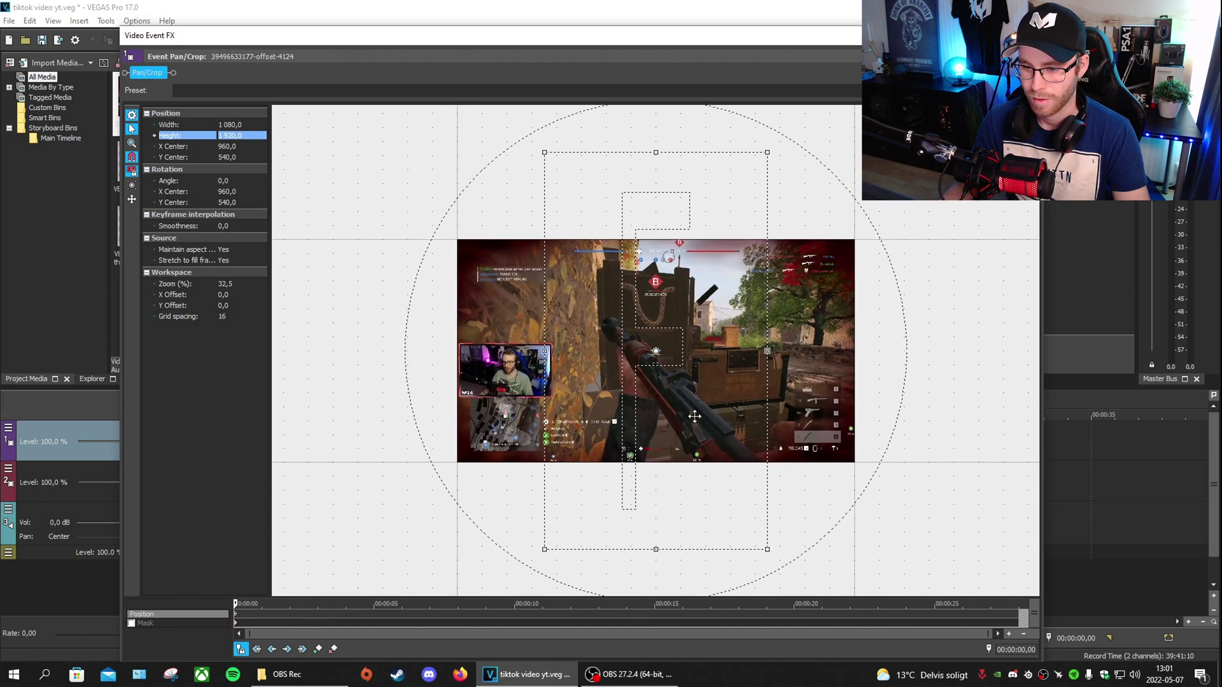
left_click_drag(671, 309, 544, 440)
scroll(480, 466, "down", 3)
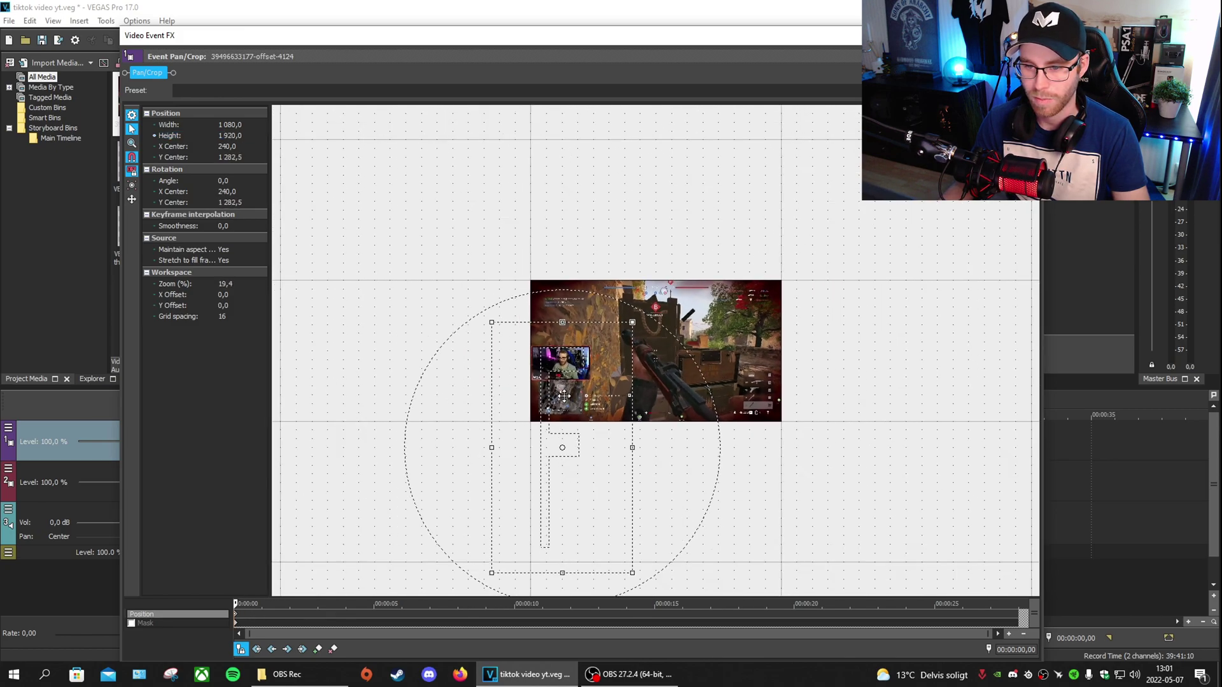
left_click_drag(608, 453, 605, 325)
scroll(576, 234, "up", 2)
scroll(598, 403, "up", 6)
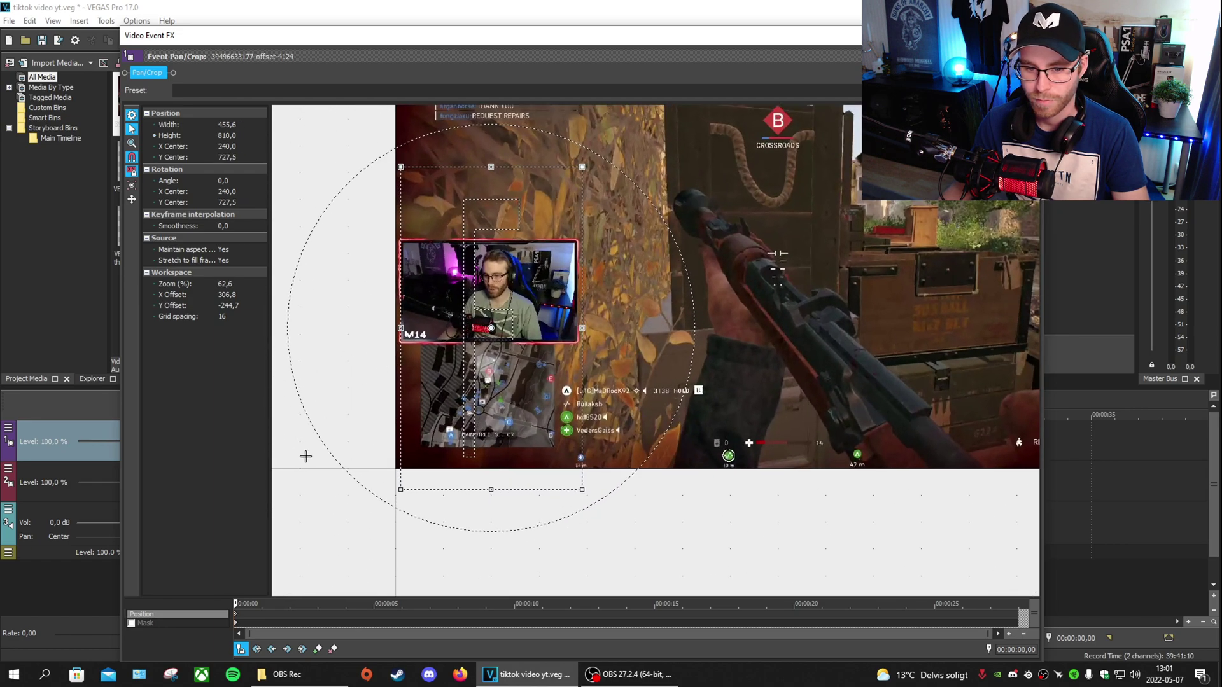
left_click_drag(305, 456, 374, 472)
left_click_drag(584, 412, 576, 486)
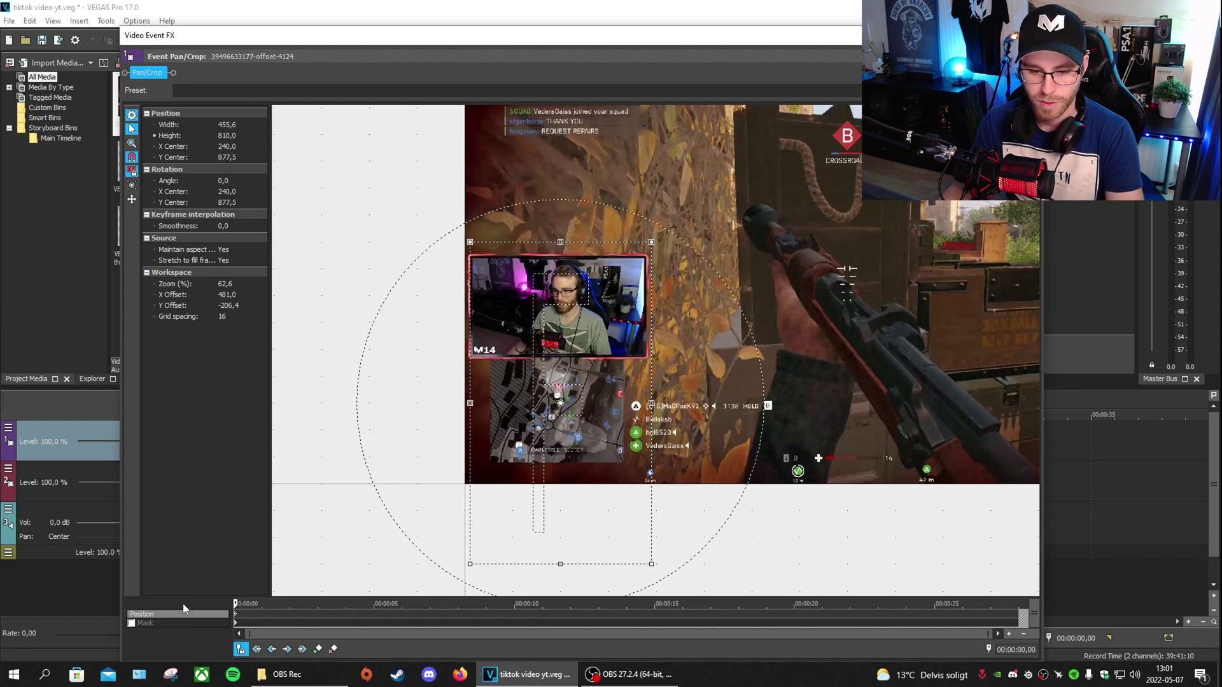
Step: Turn on masking for the top-track event in Pan/Crop
left_click(237, 627)
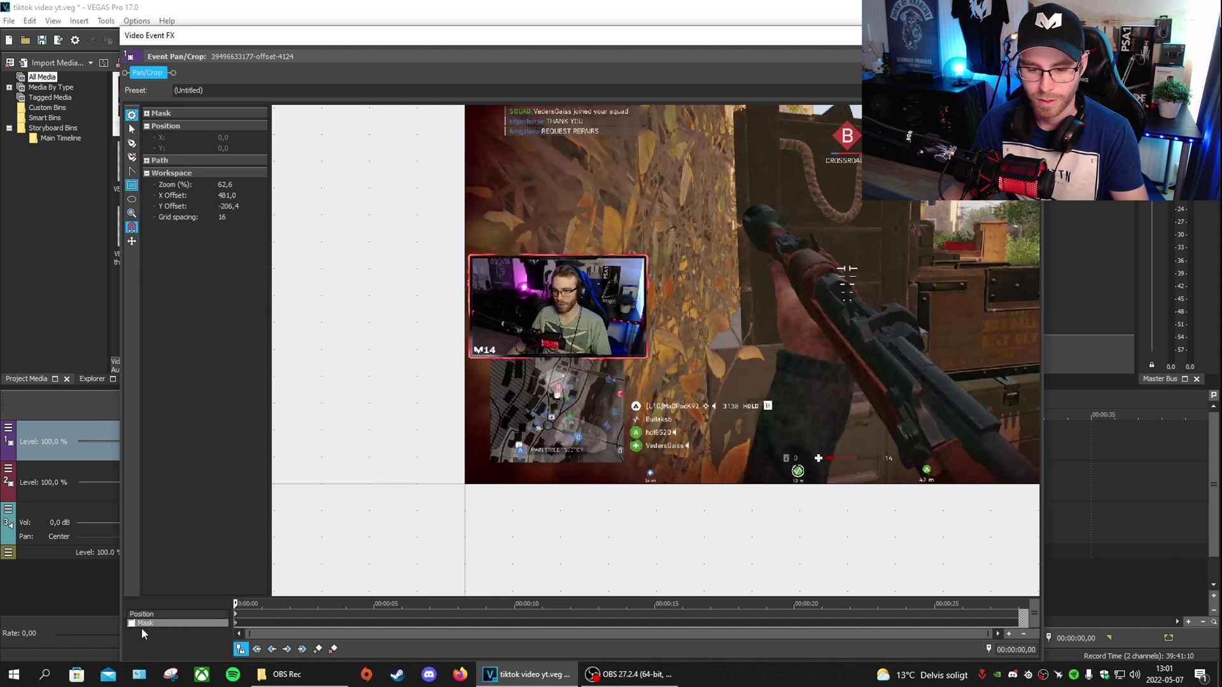
left_click(238, 614)
left_click(238, 626)
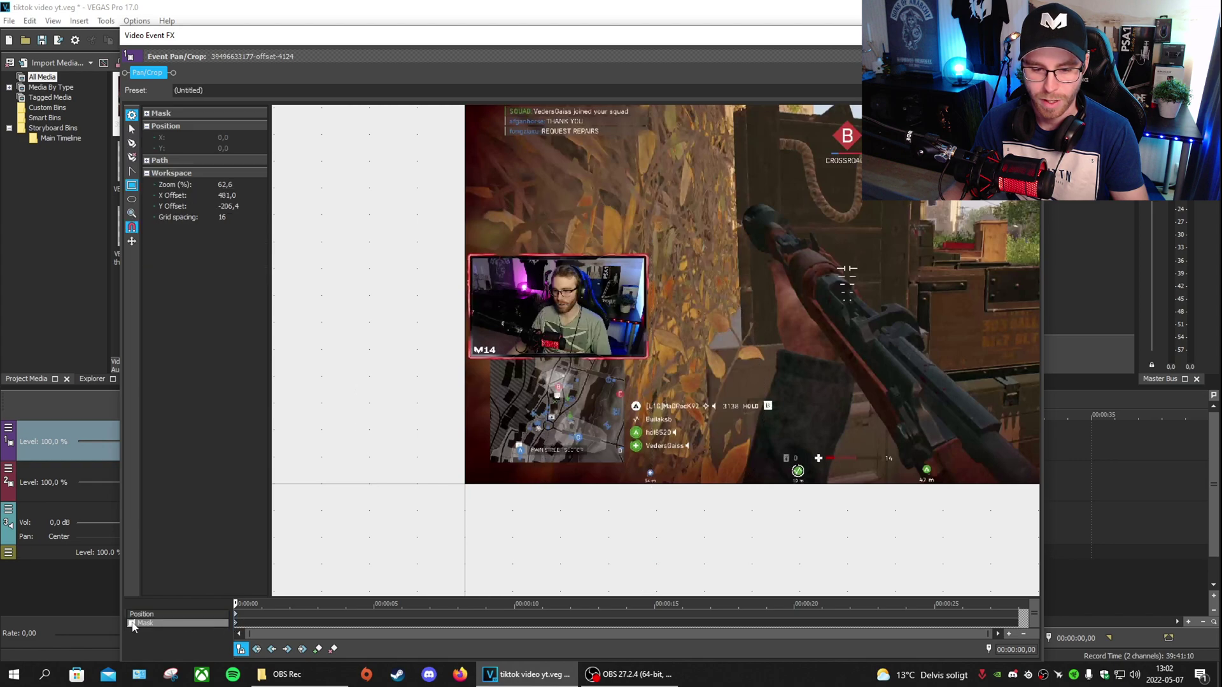
left_click(131, 623)
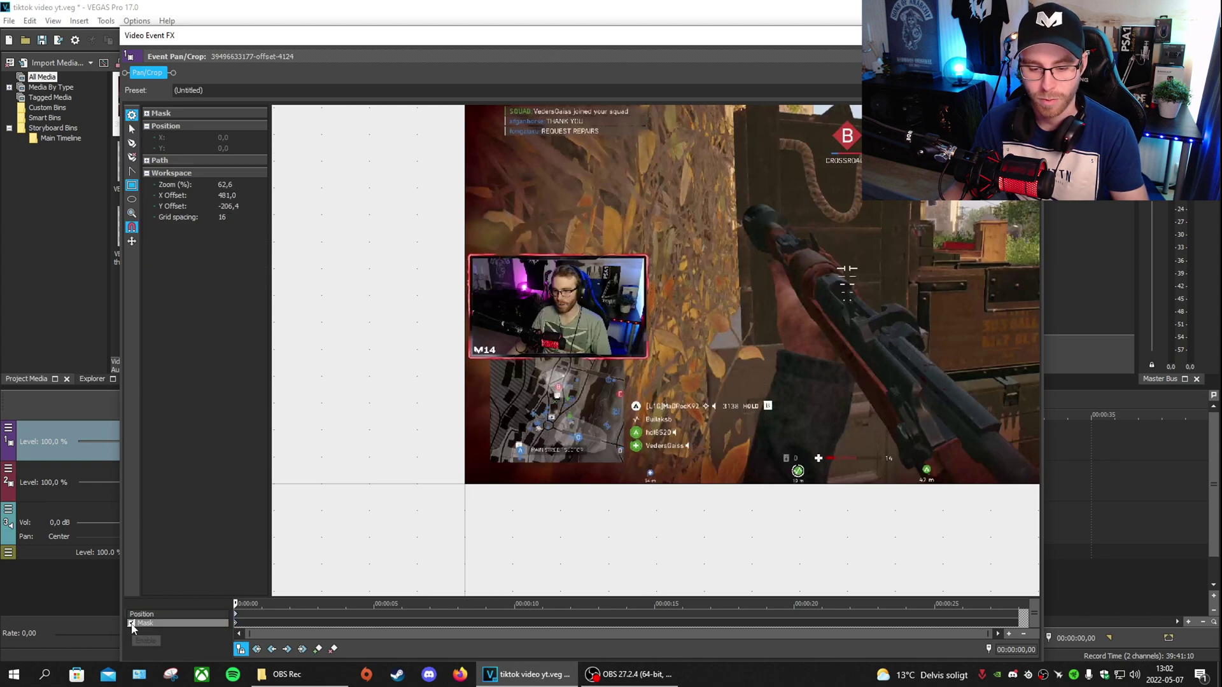
Step: Draw a rectangular mask around the webcam inset and close Pan/Crop
left_click(132, 187)
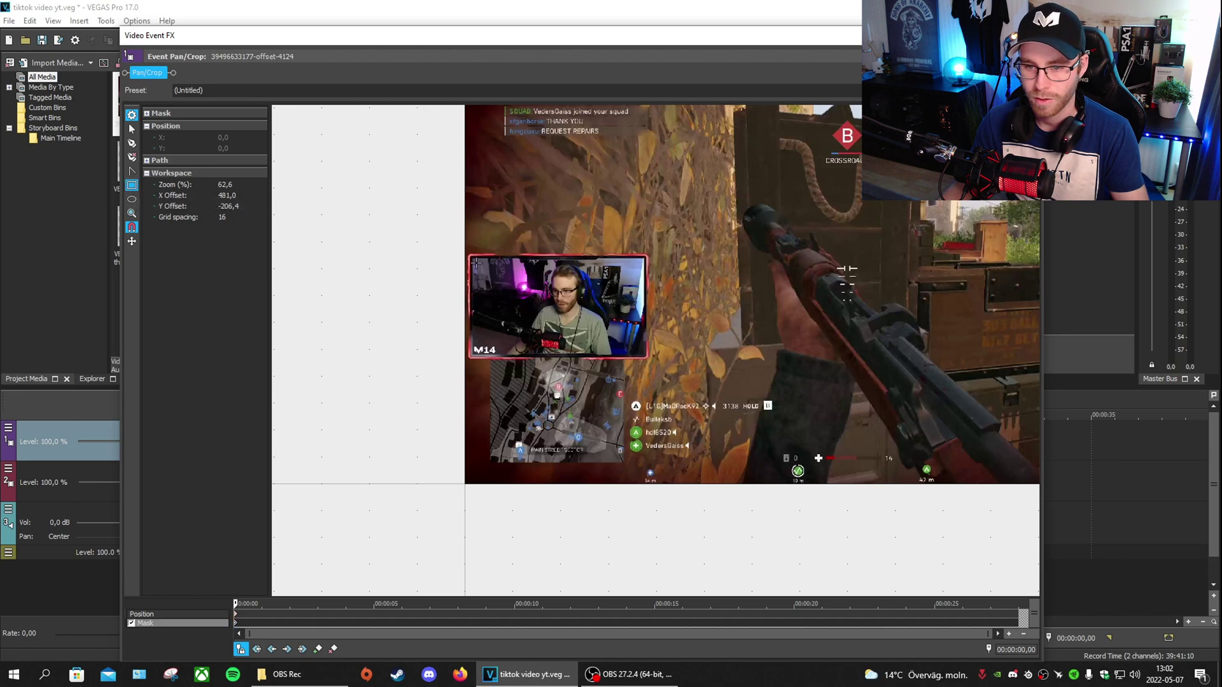
scroll(472, 257, "up", 3)
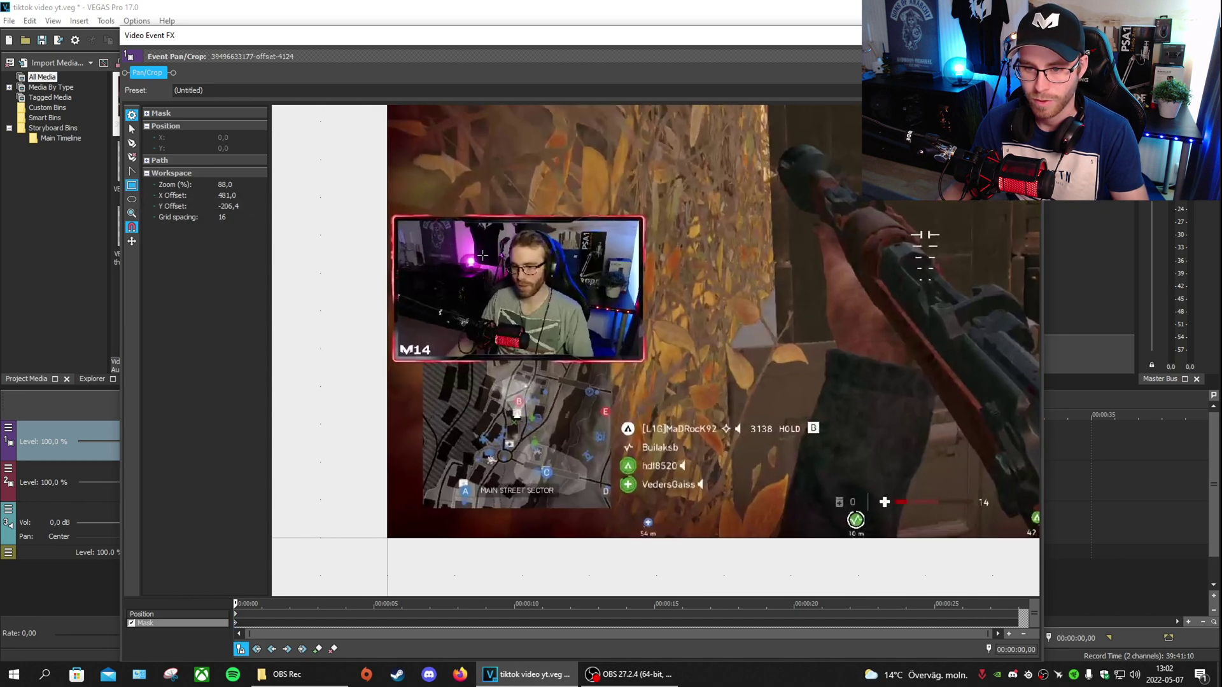
left_click_drag(370, 205, 639, 360)
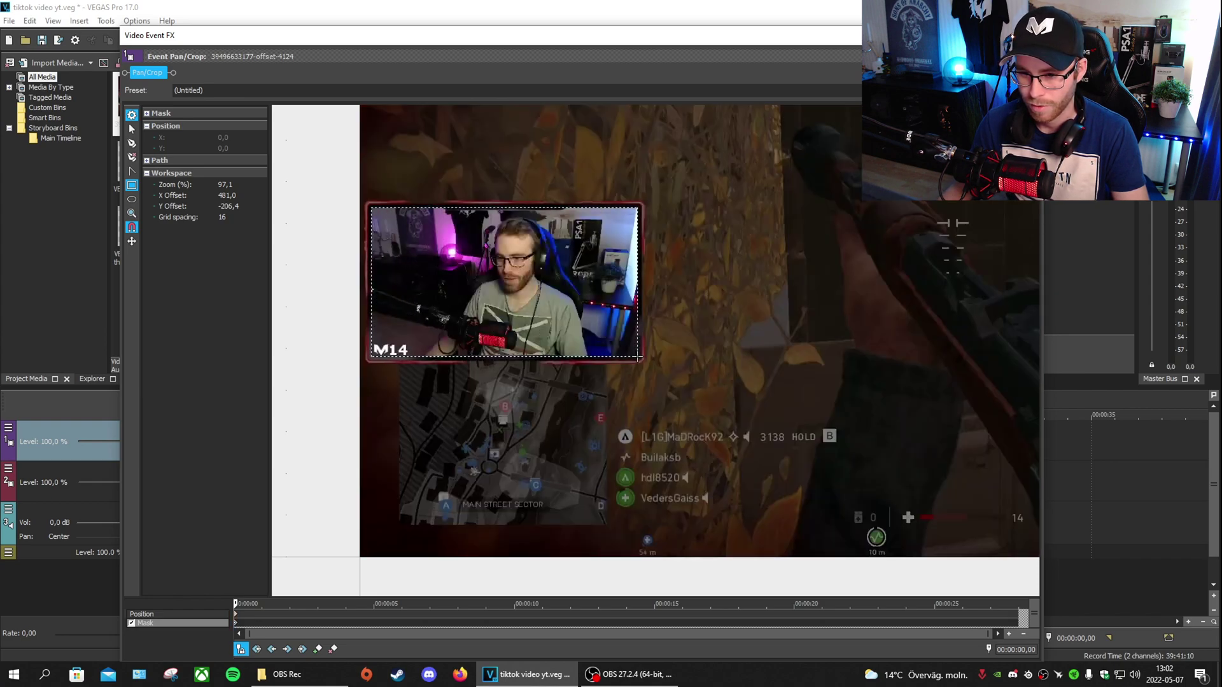
left_click(637, 358)
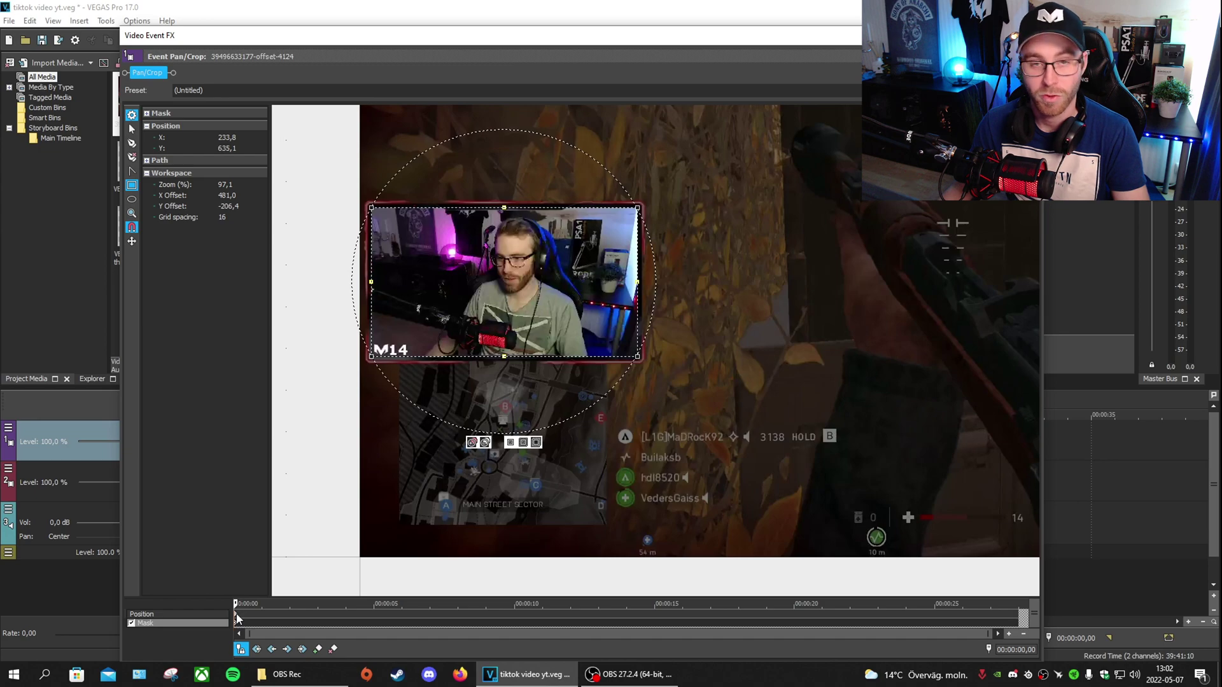
left_click(236, 614)
scroll(327, 478, "down", 2)
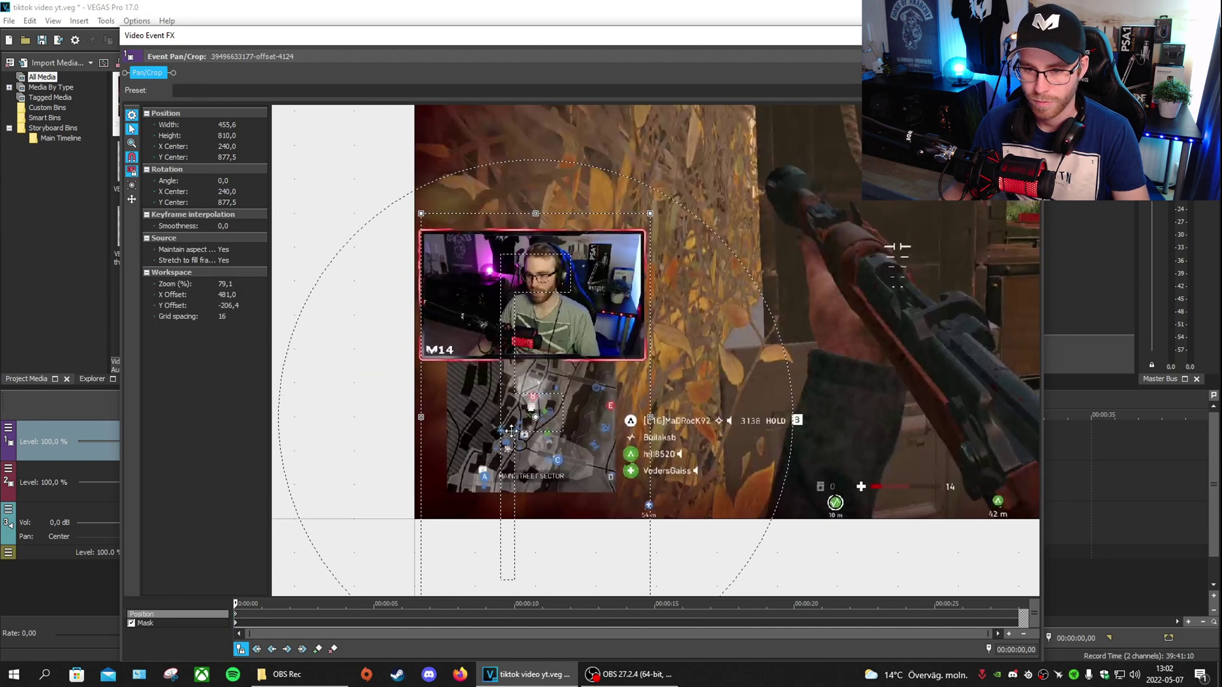
key("alt+F4")
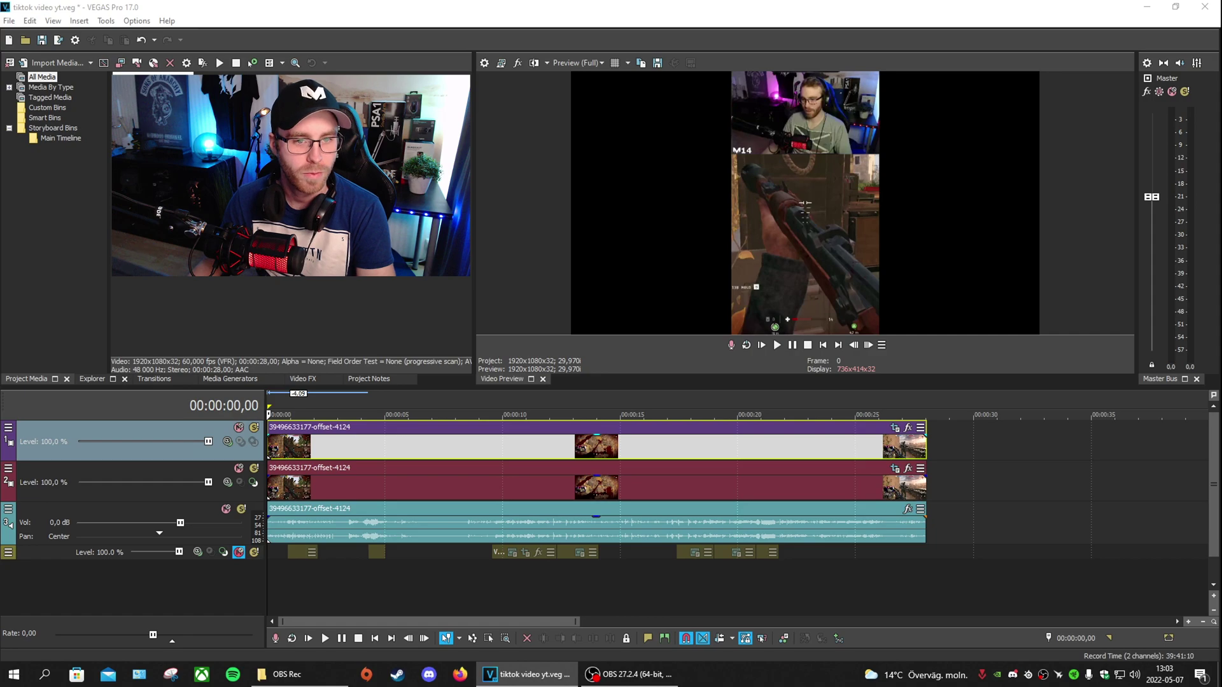
Step: Drag the divider down to make the video preview larger
key("alt+Tab")
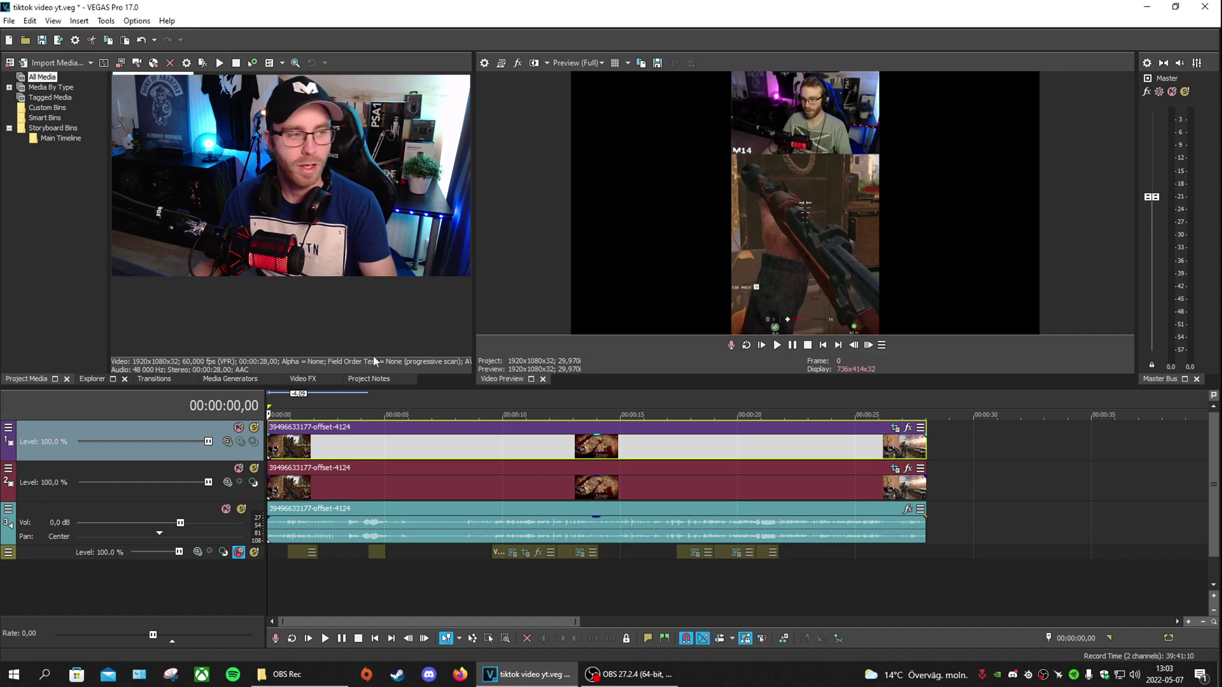
left_click_drag(723, 380, 717, 420)
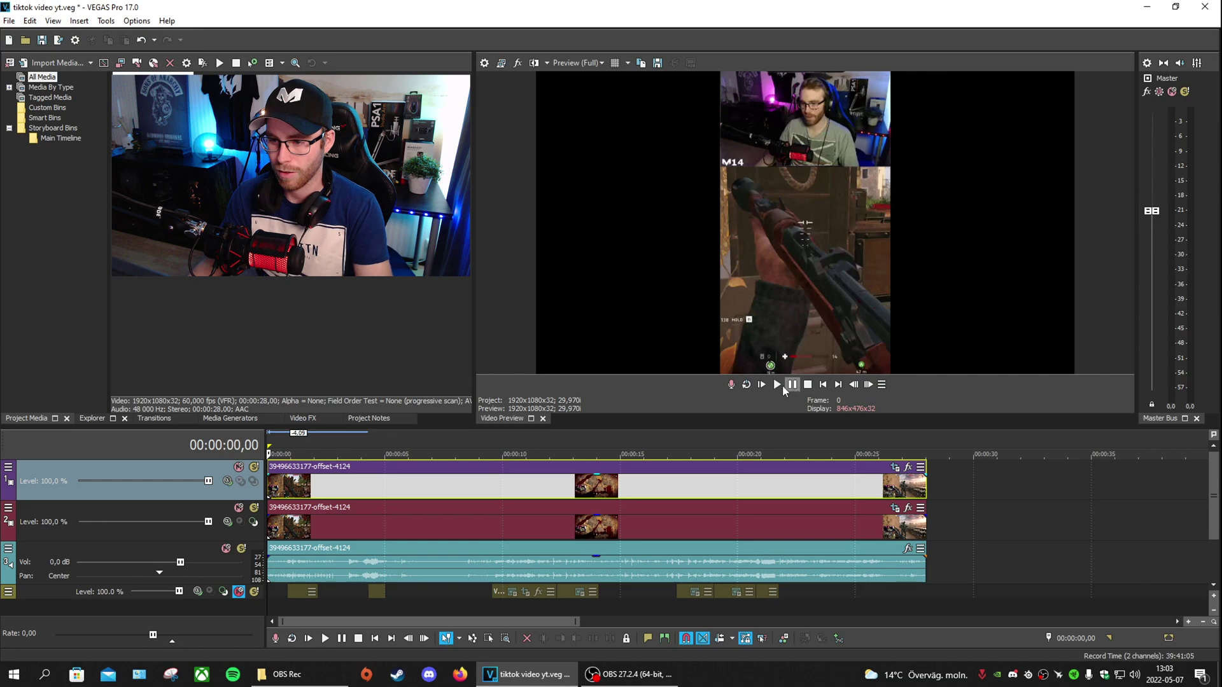
left_click(599, 559)
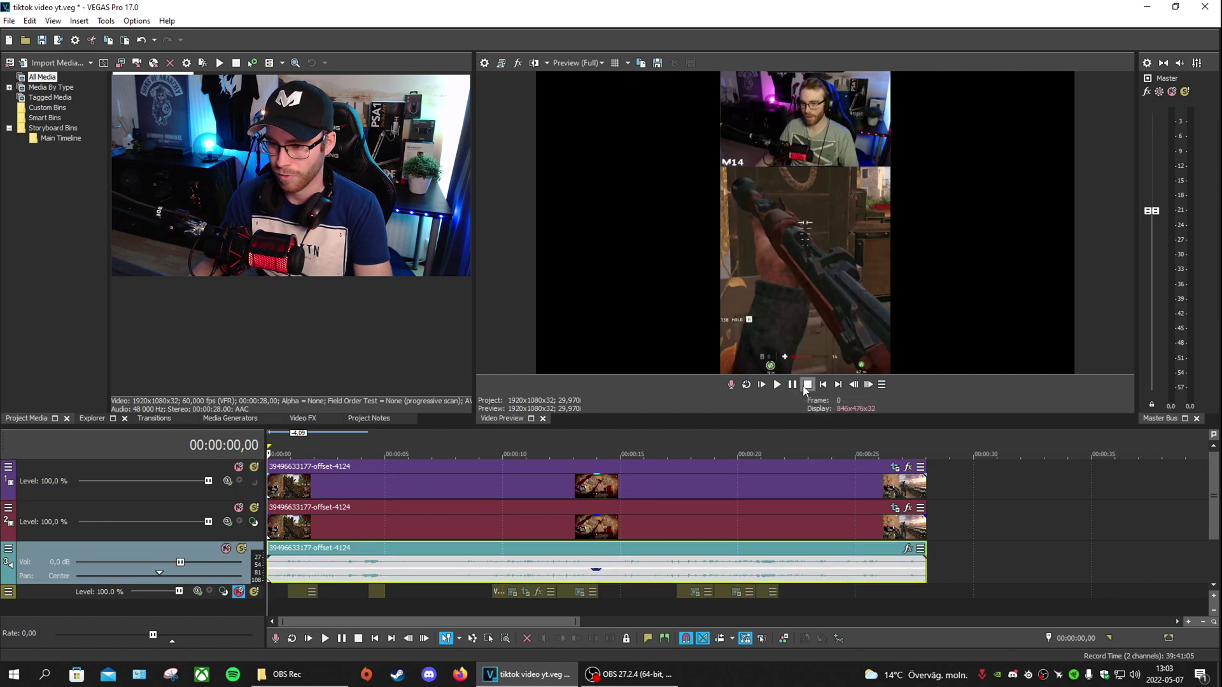
Step: Play back the vertical edit and pause it at 00:00:04,23
left_click(781, 385)
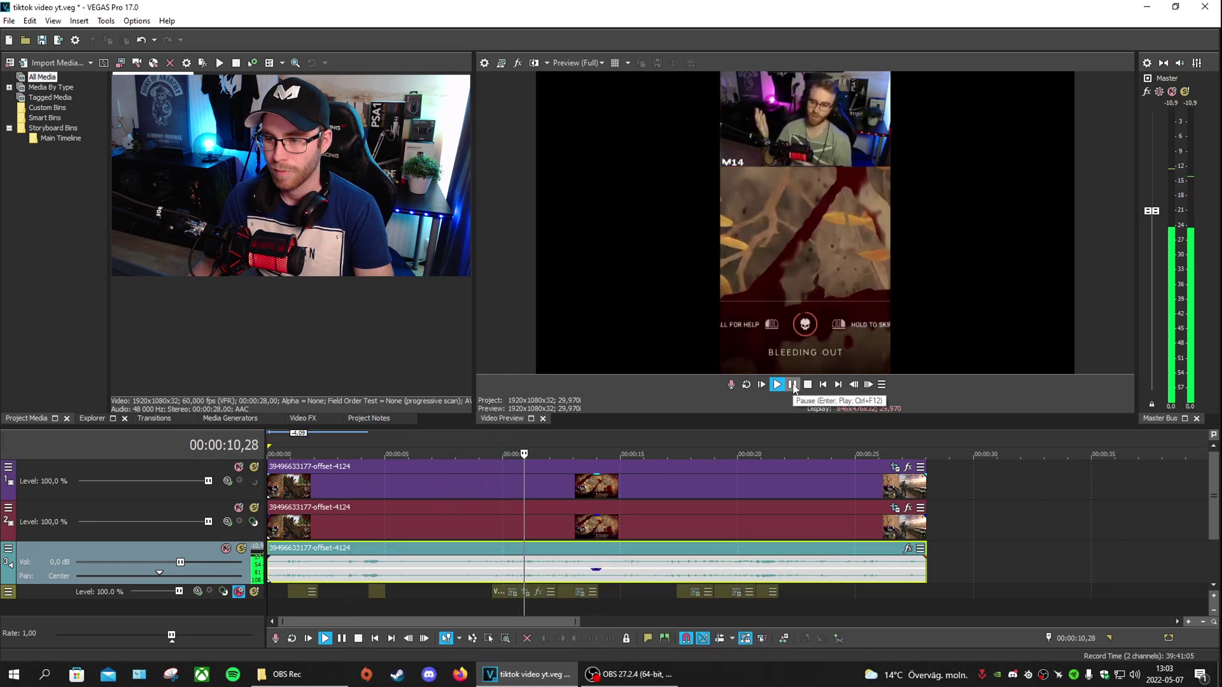
left_click(792, 384)
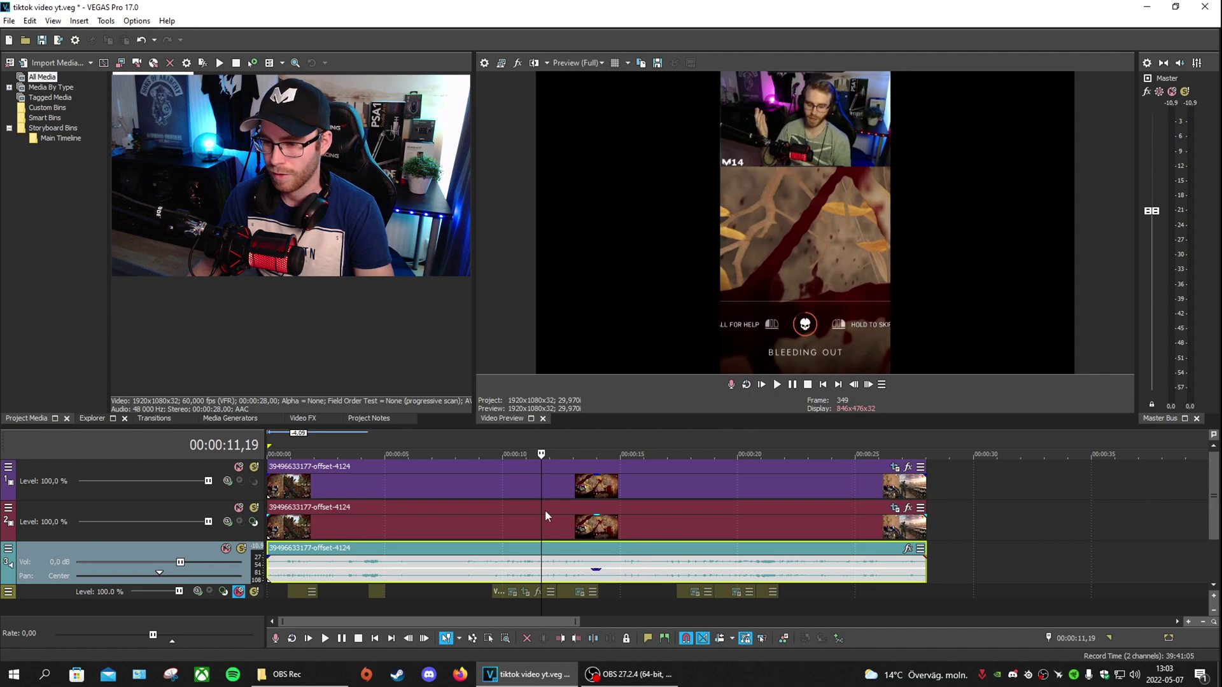
left_click(471, 530)
key("space")
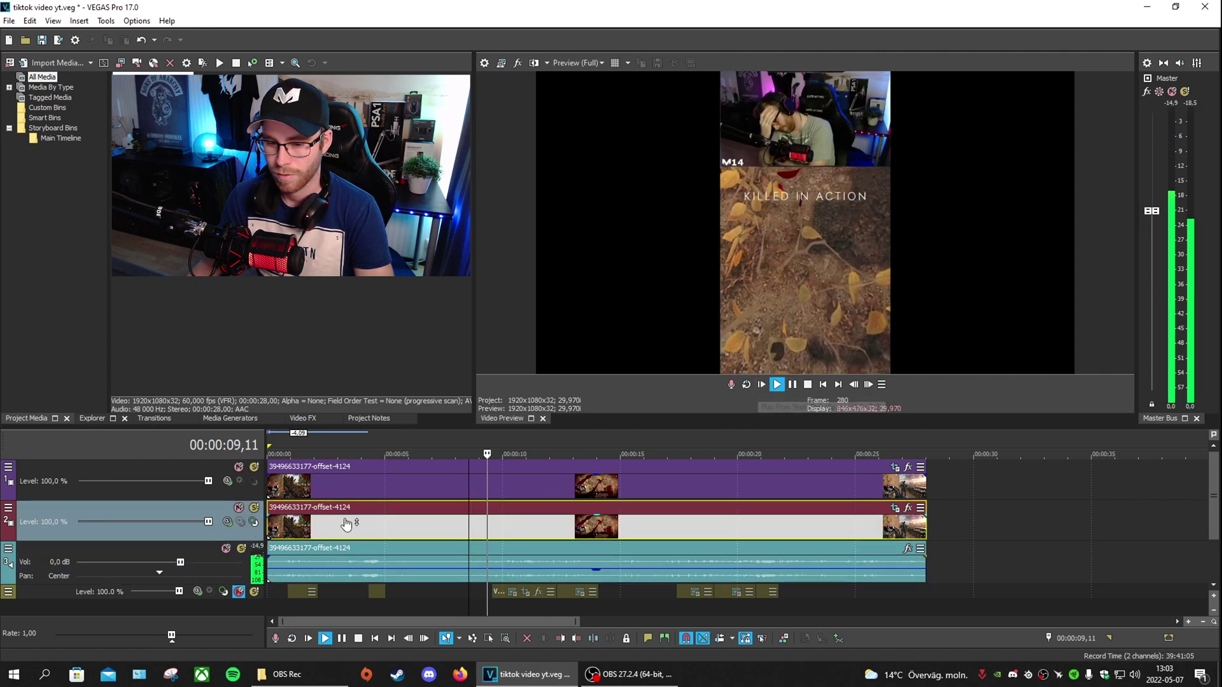
left_click(318, 524)
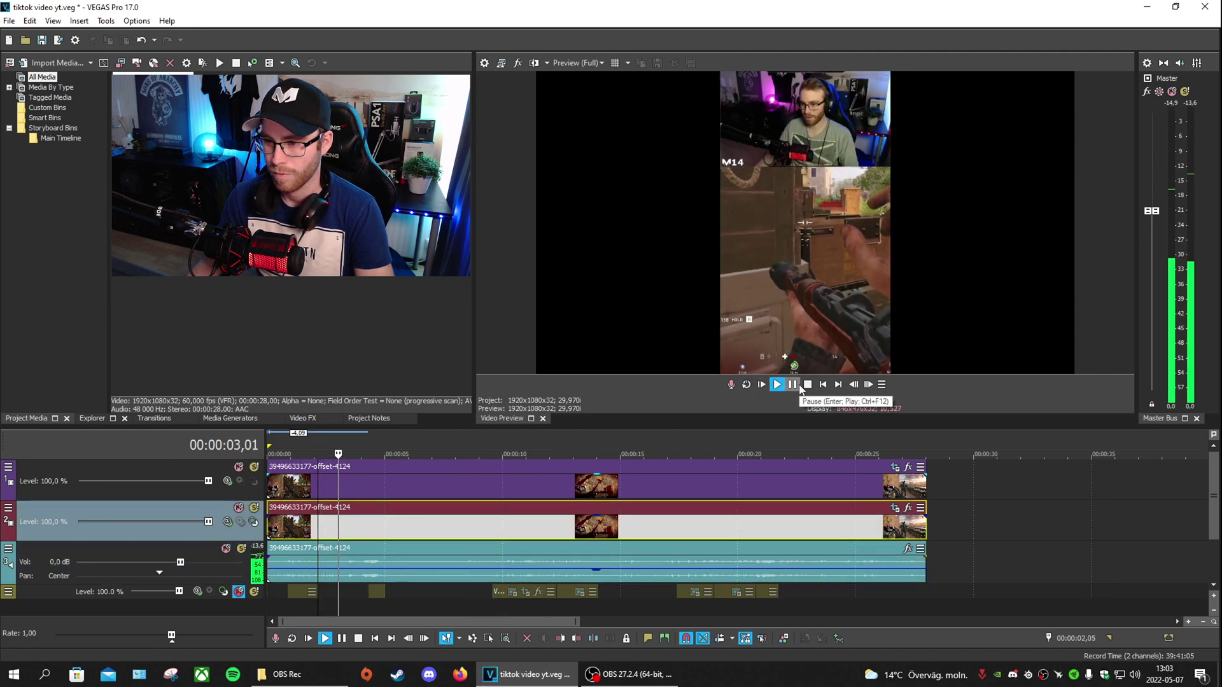
left_click(792, 385)
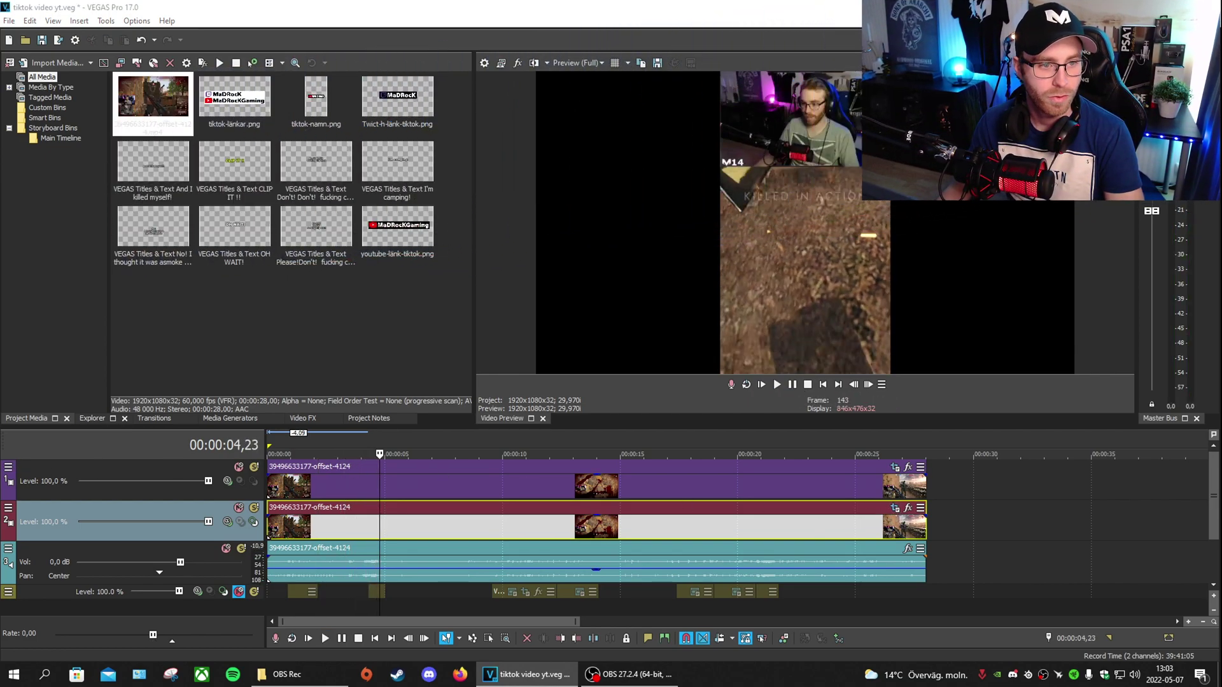
Step: Add a keyframe at 00:00:04,23 moving the track 2 crop upward, then play it back
left_click(894, 507)
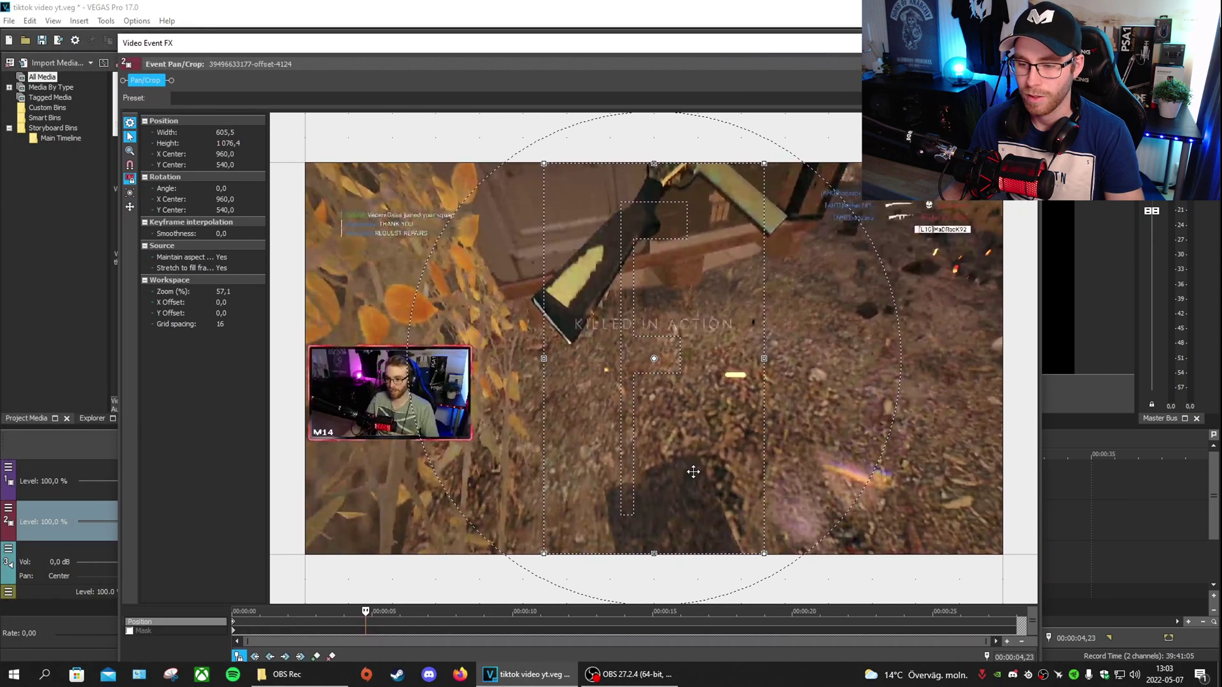
left_click_drag(730, 47, 369, 29)
left_click_drag(268, 355, 268, 357)
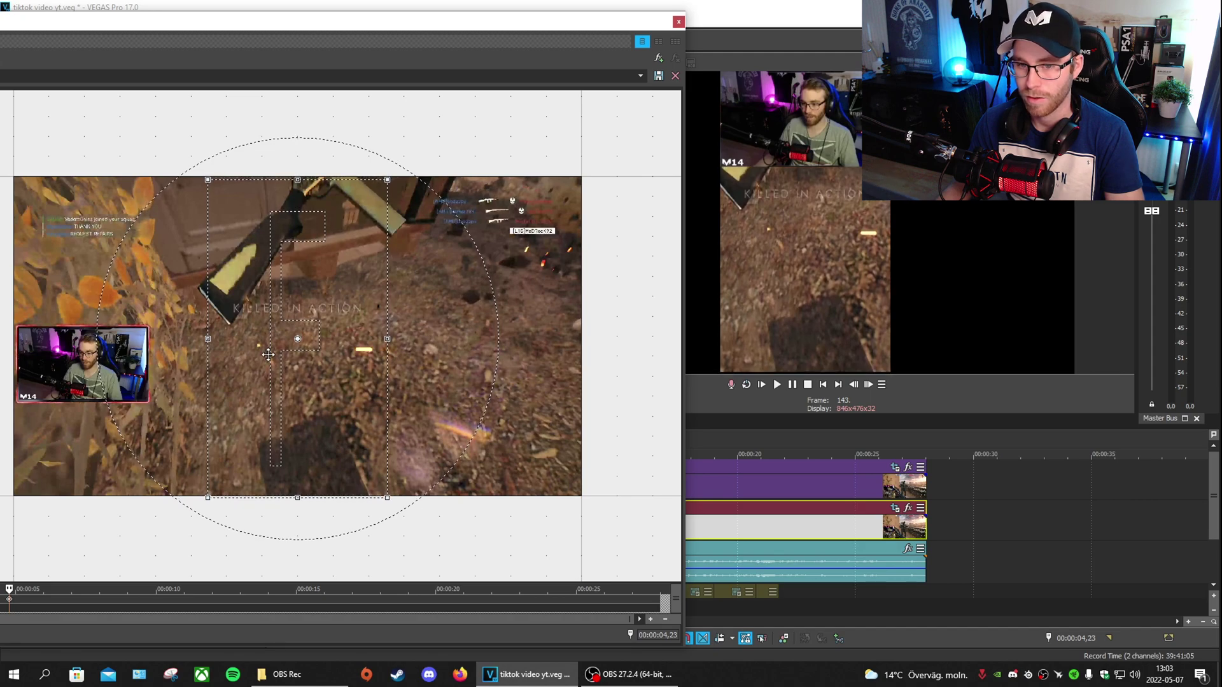
left_click_drag(267, 288, 324, 328)
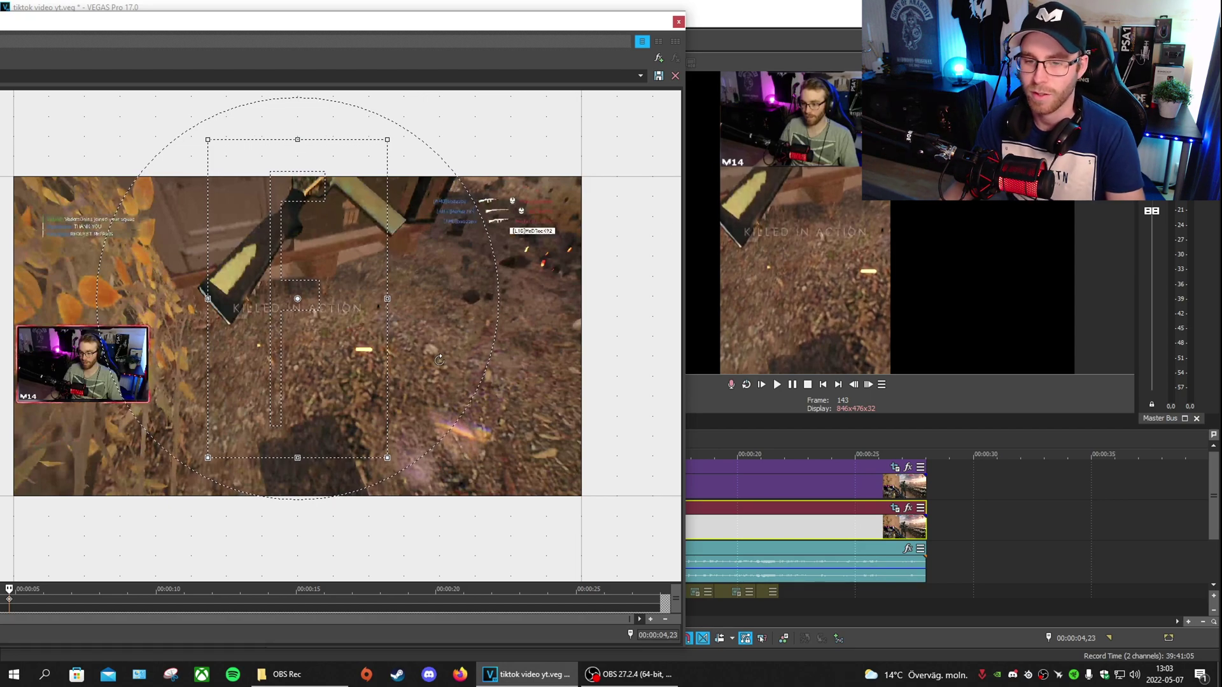
left_click_drag(300, 322, 301, 323)
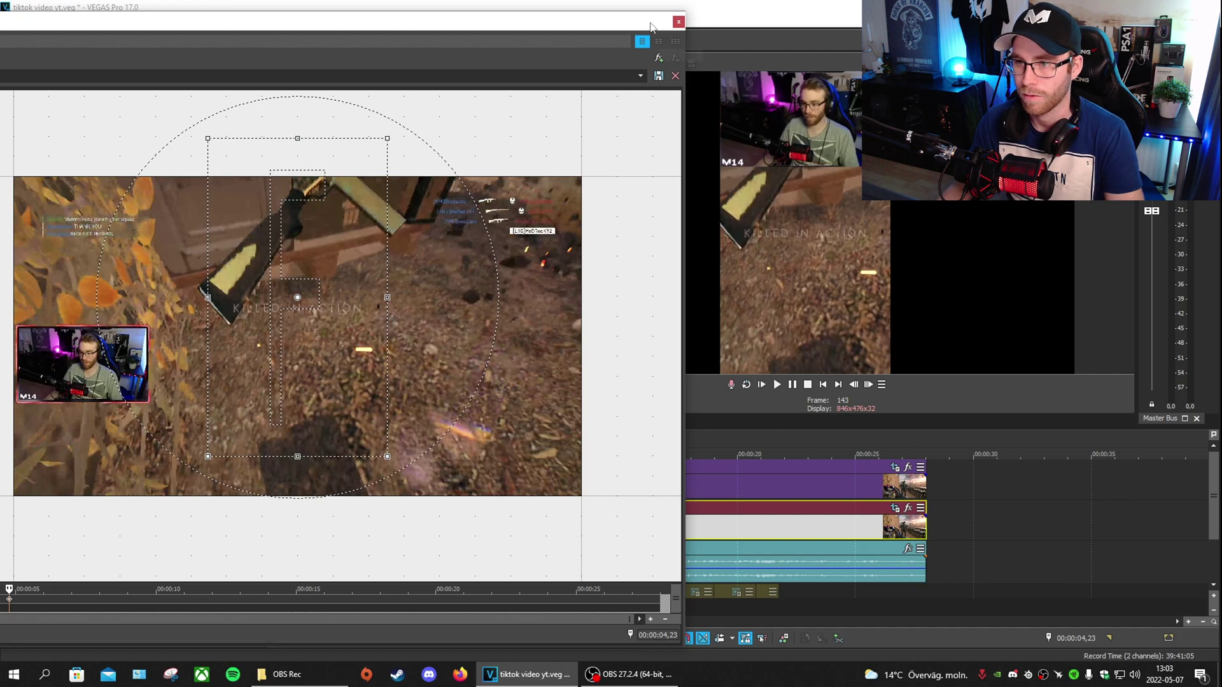
left_click(678, 22)
left_click(776, 384)
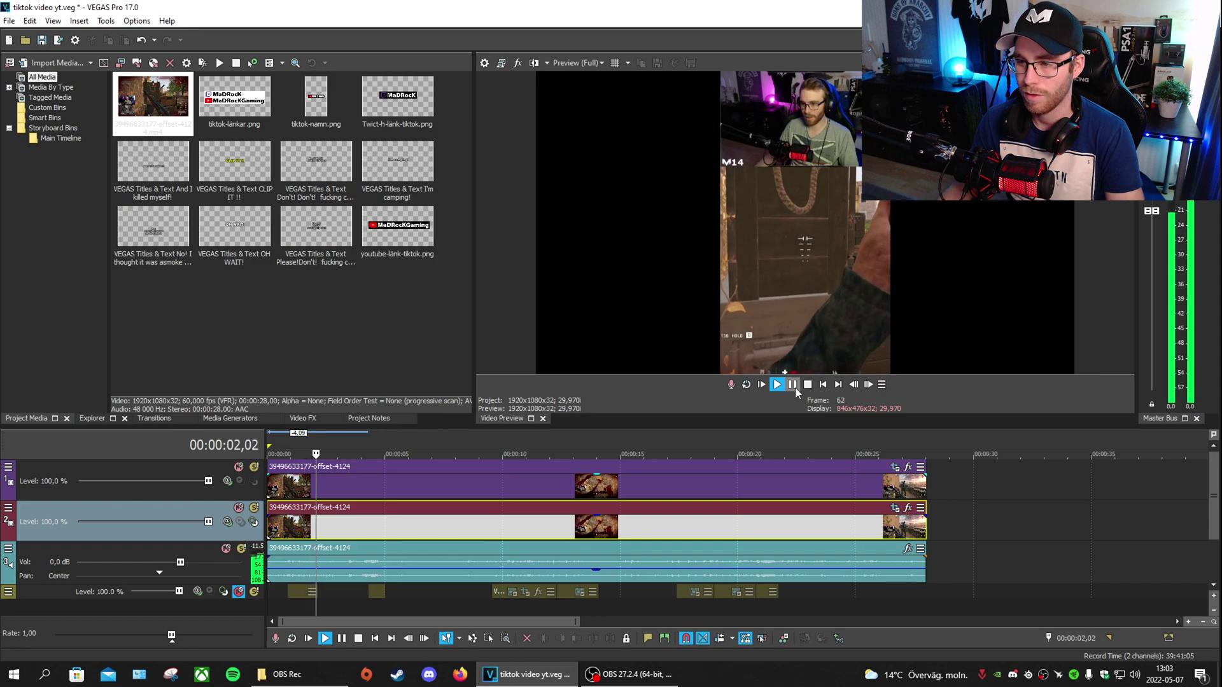
left_click(792, 385)
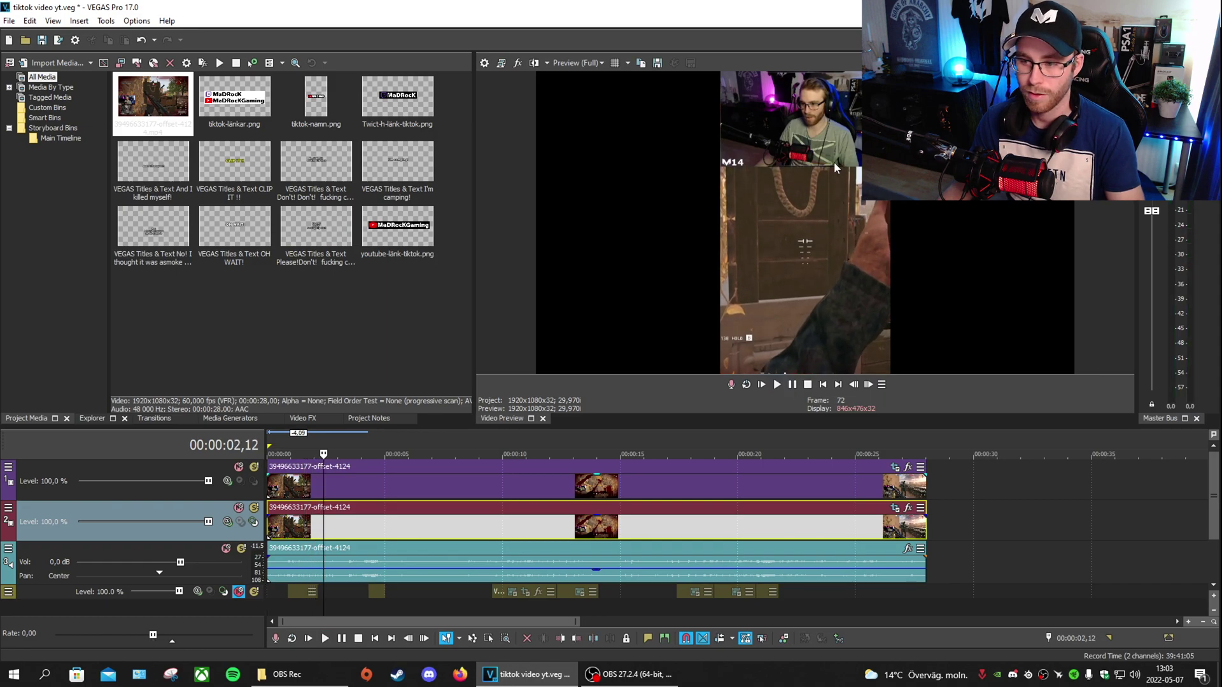
Step: Raise the track 2 crop at the event's start to a Y centre of 408.8
left_click(894, 507)
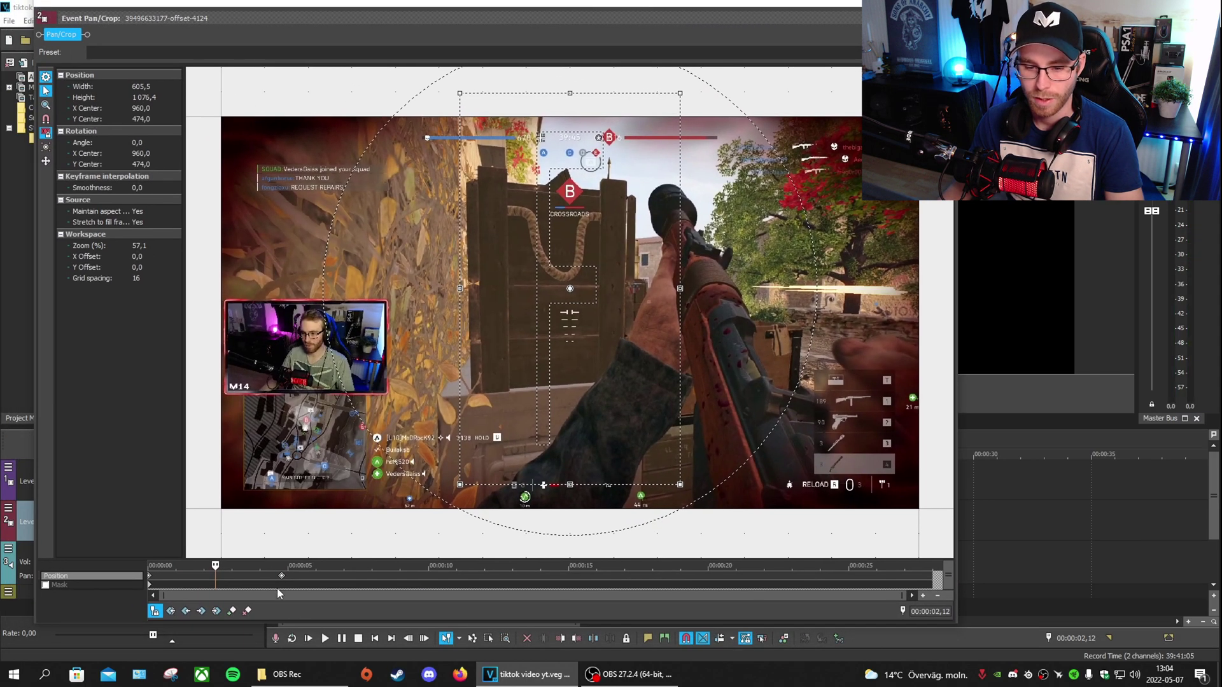
left_click(281, 578)
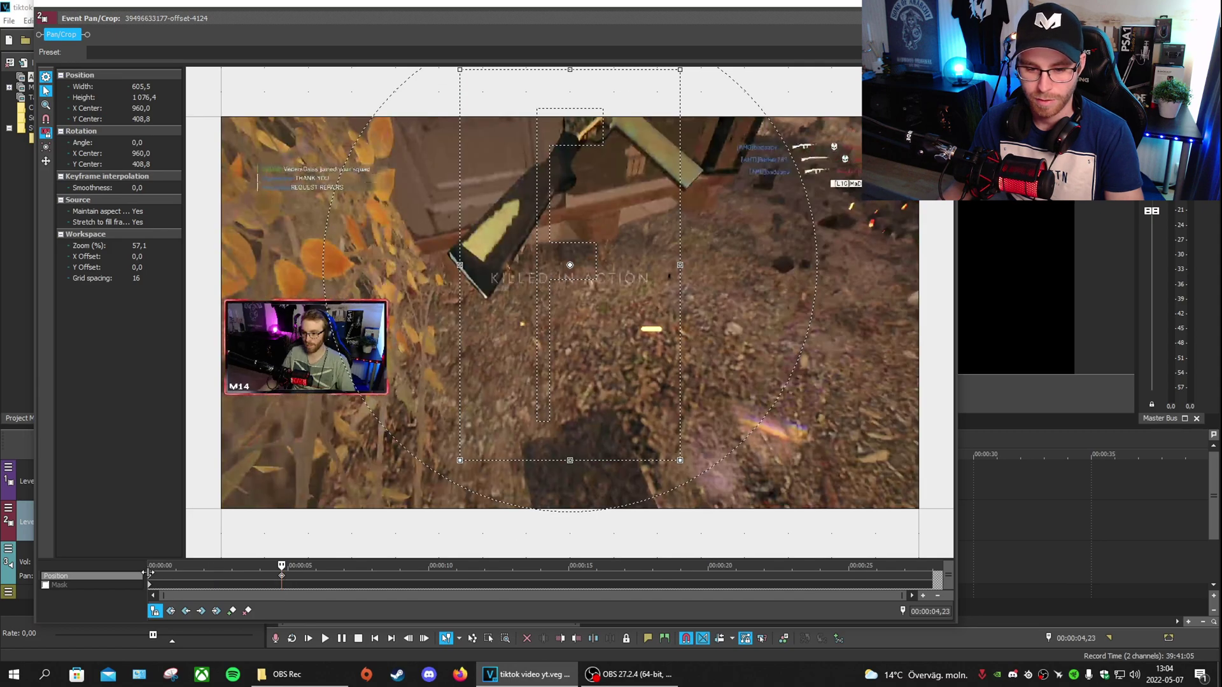
left_click(150, 577)
left_click_drag(282, 577, 126, 581)
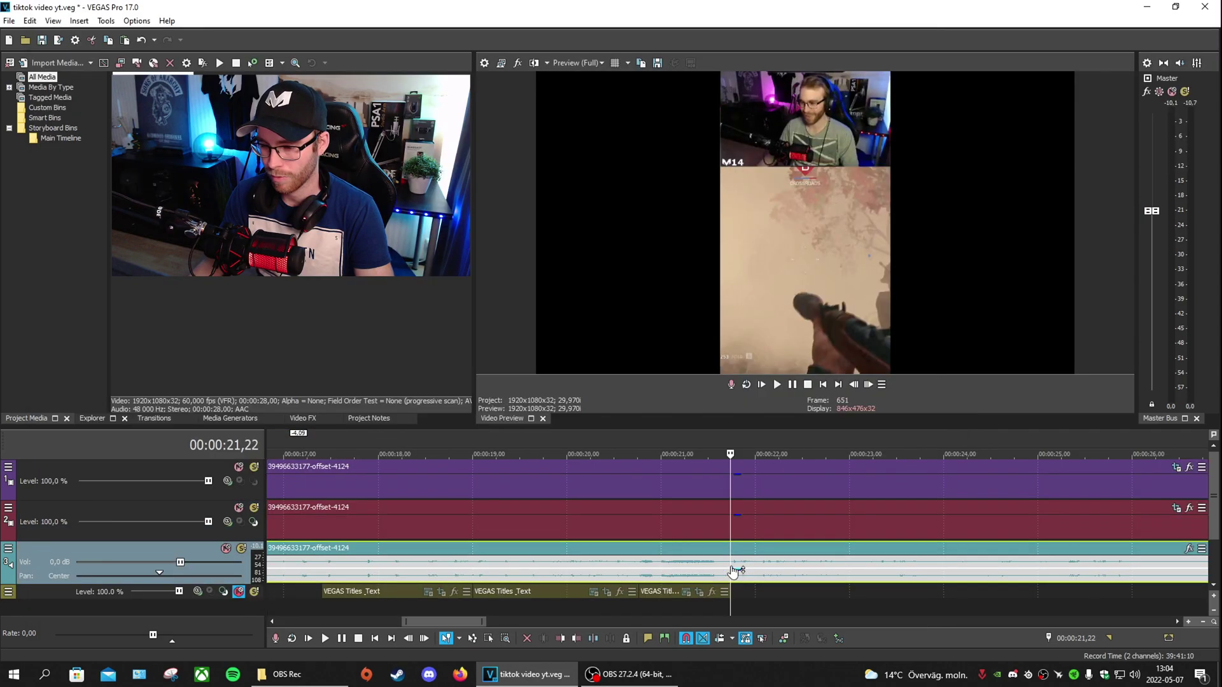
scroll(732, 566, "down", 3)
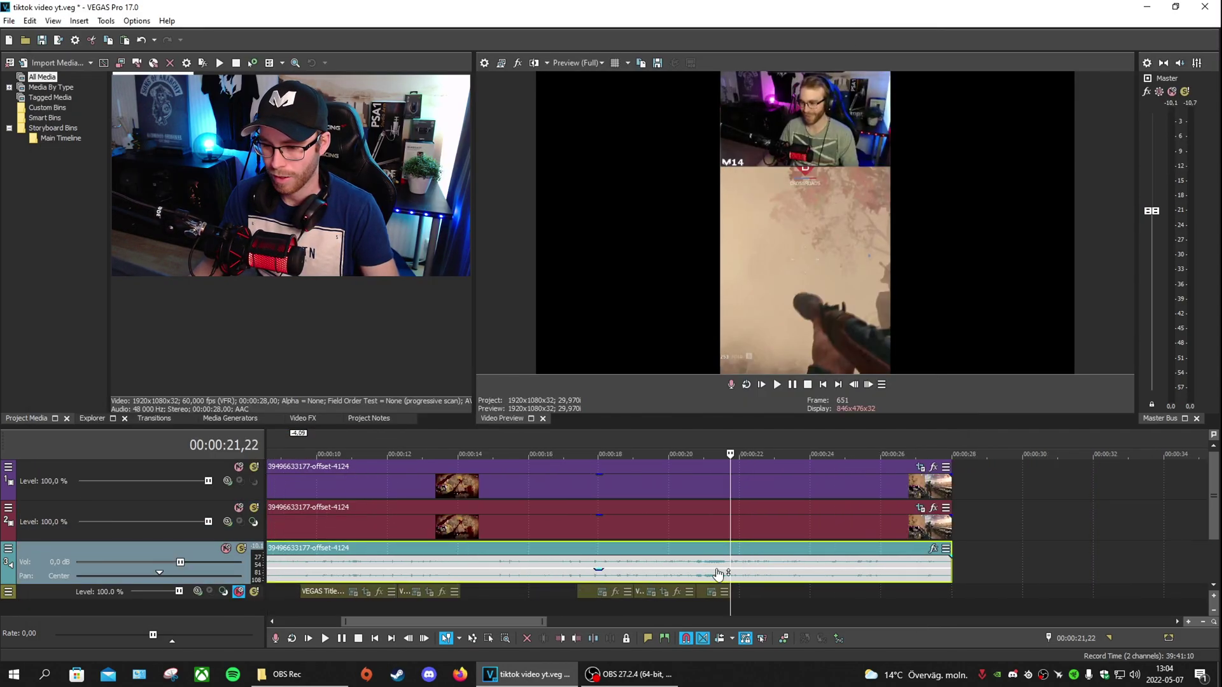
Step: Split all three tracks at 00:00:21,22 and group the left parts together
key("s")
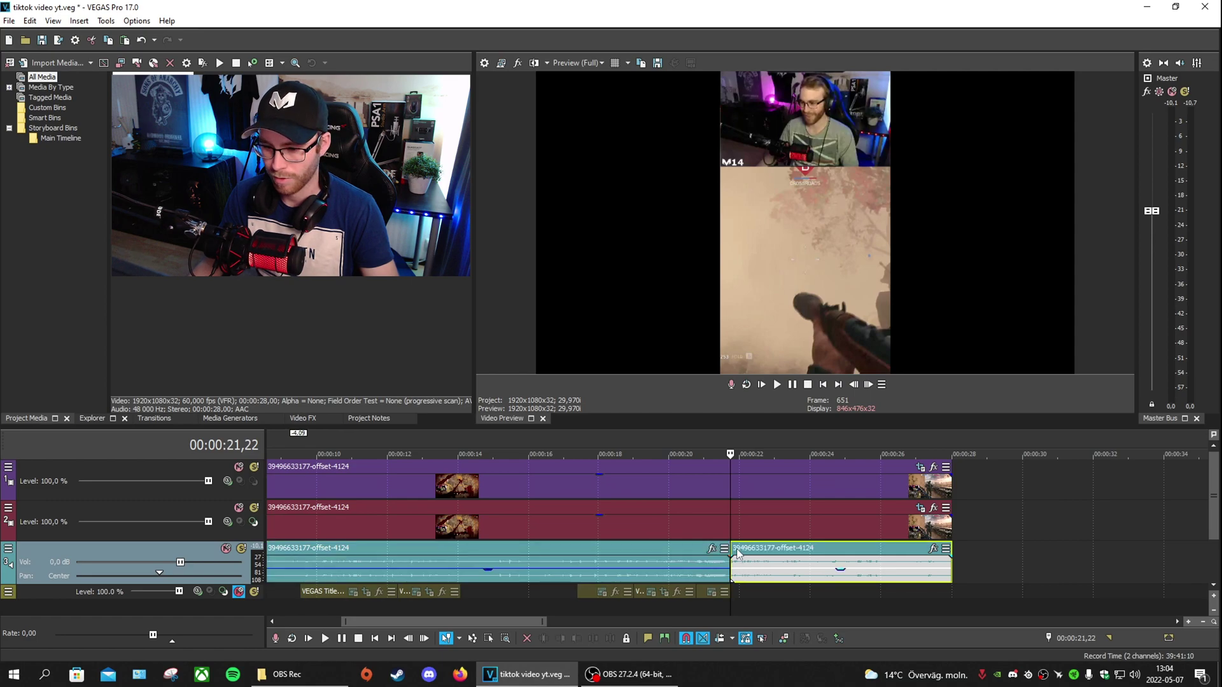
left_click(732, 527)
key("s")
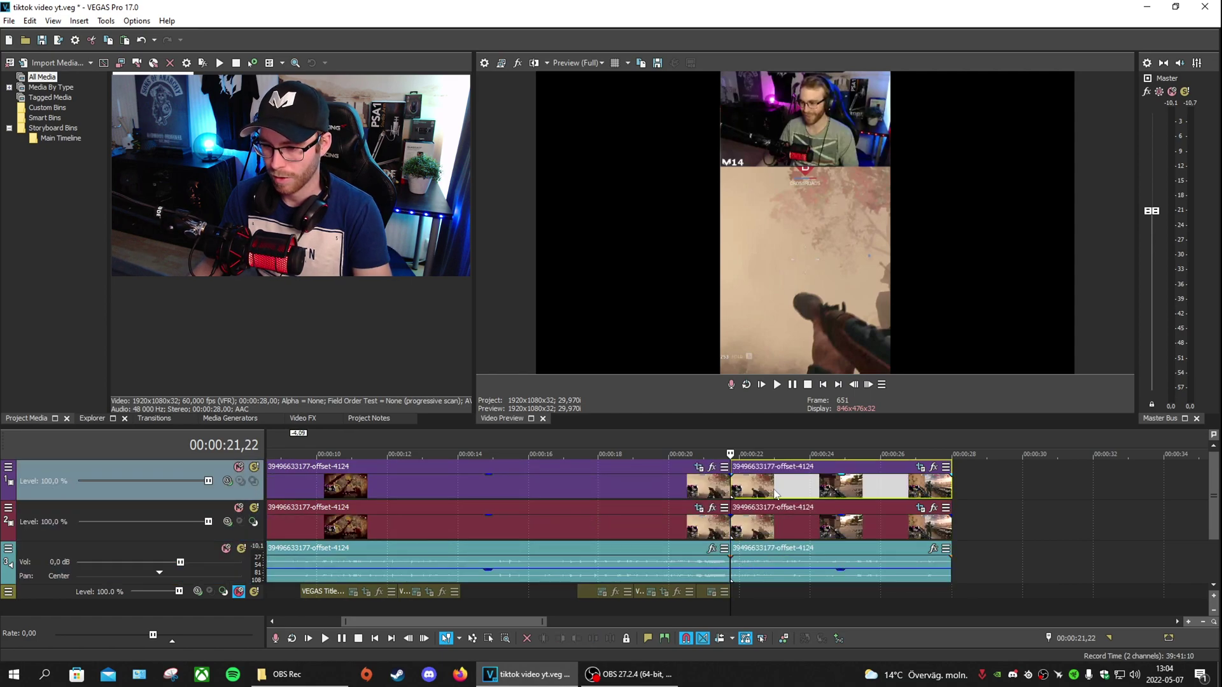
left_click(677, 573)
left_click(662, 532, "ctrl")
left_click(662, 486, "ctrl")
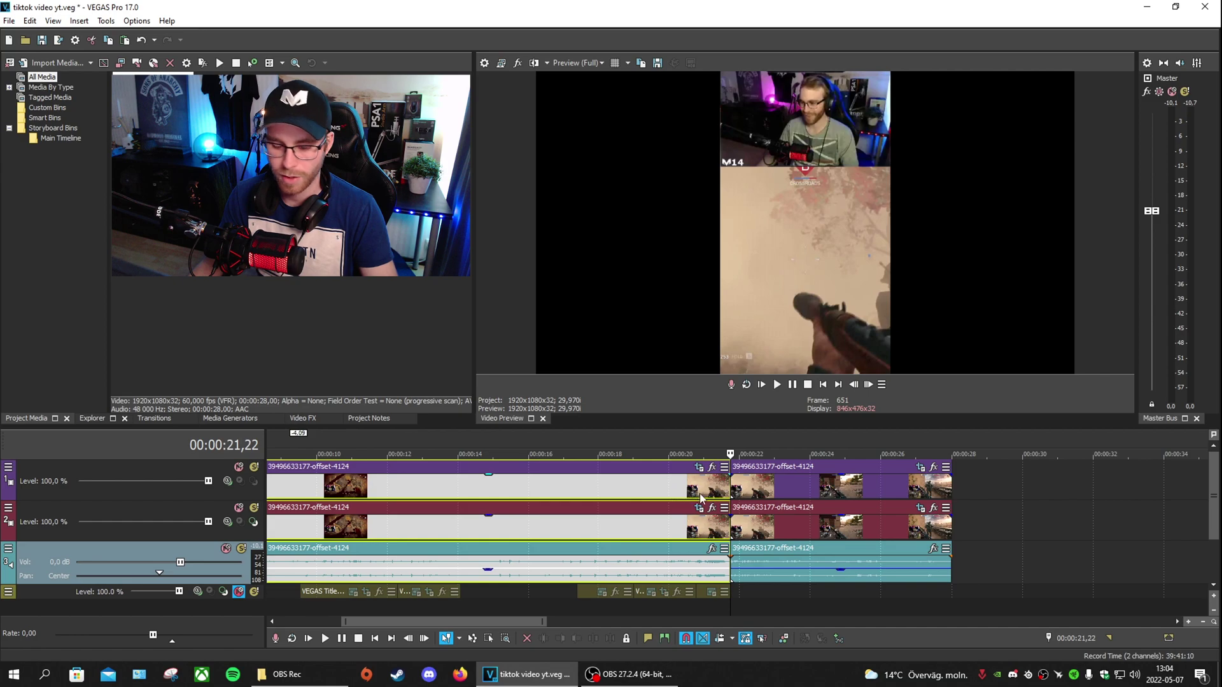
key("g")
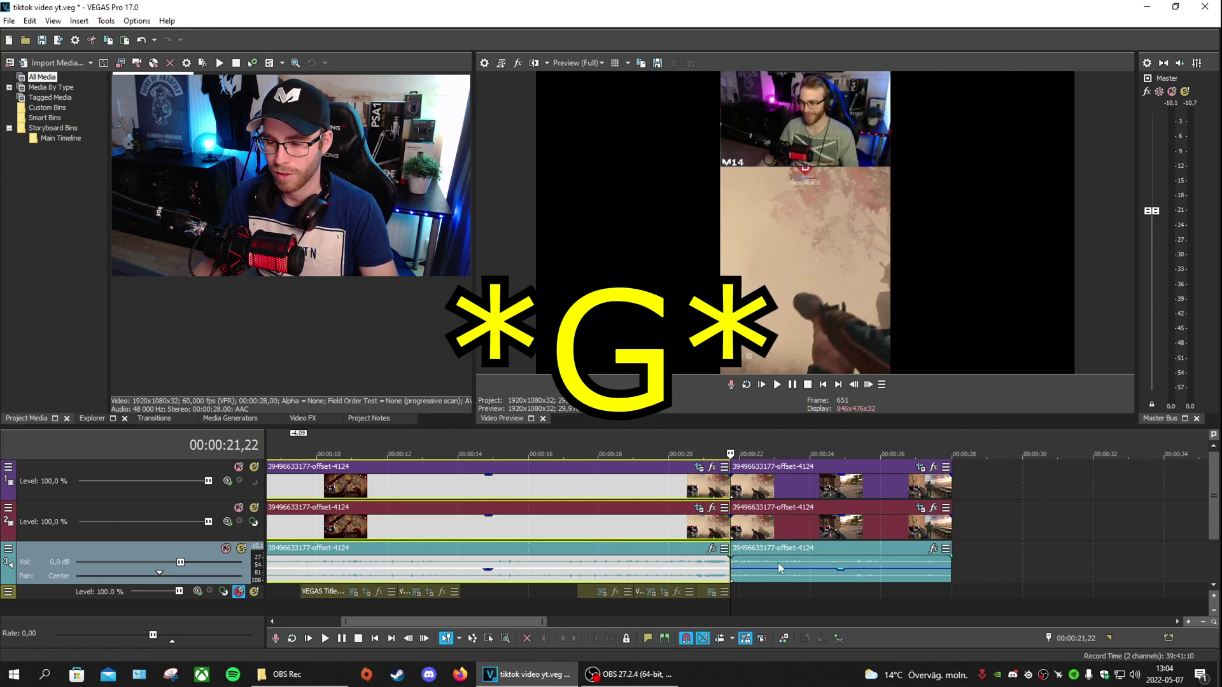
Step: Delete the three leftover pieces after the cut and return to the project start
left_click(792, 487)
key("Delete")
left_click(804, 524)
key("Delete")
left_click(826, 566)
key("Delete")
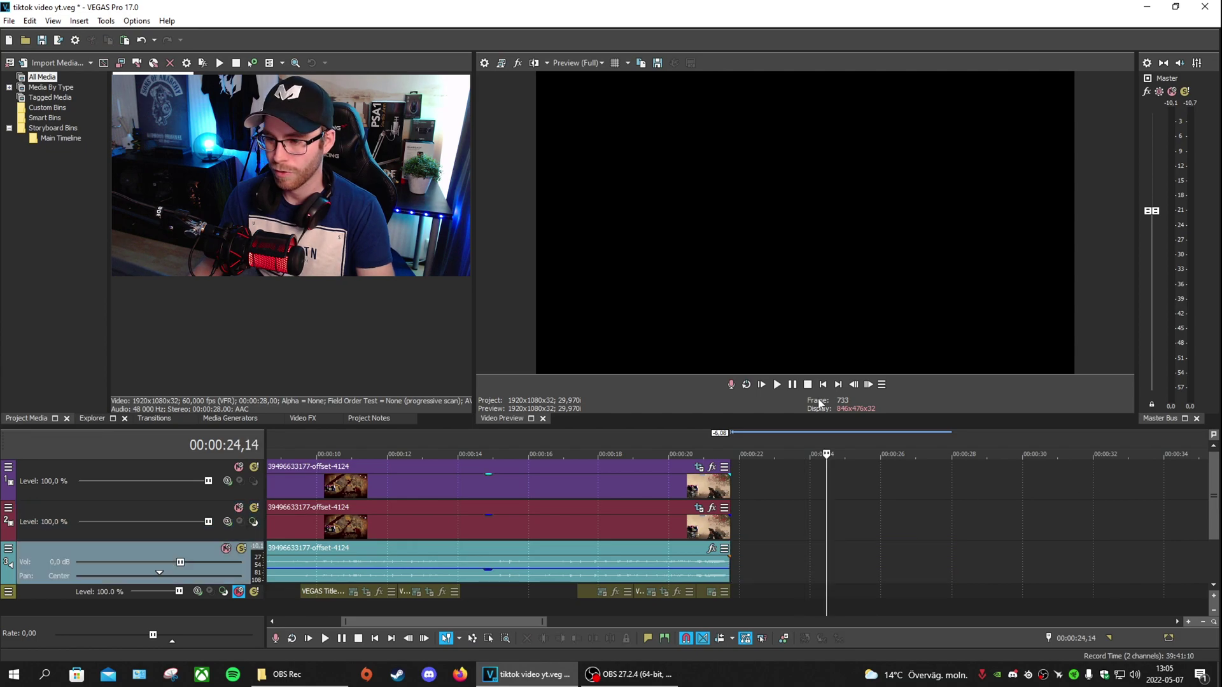
key("ctrl+Home")
left_click(1031, 483)
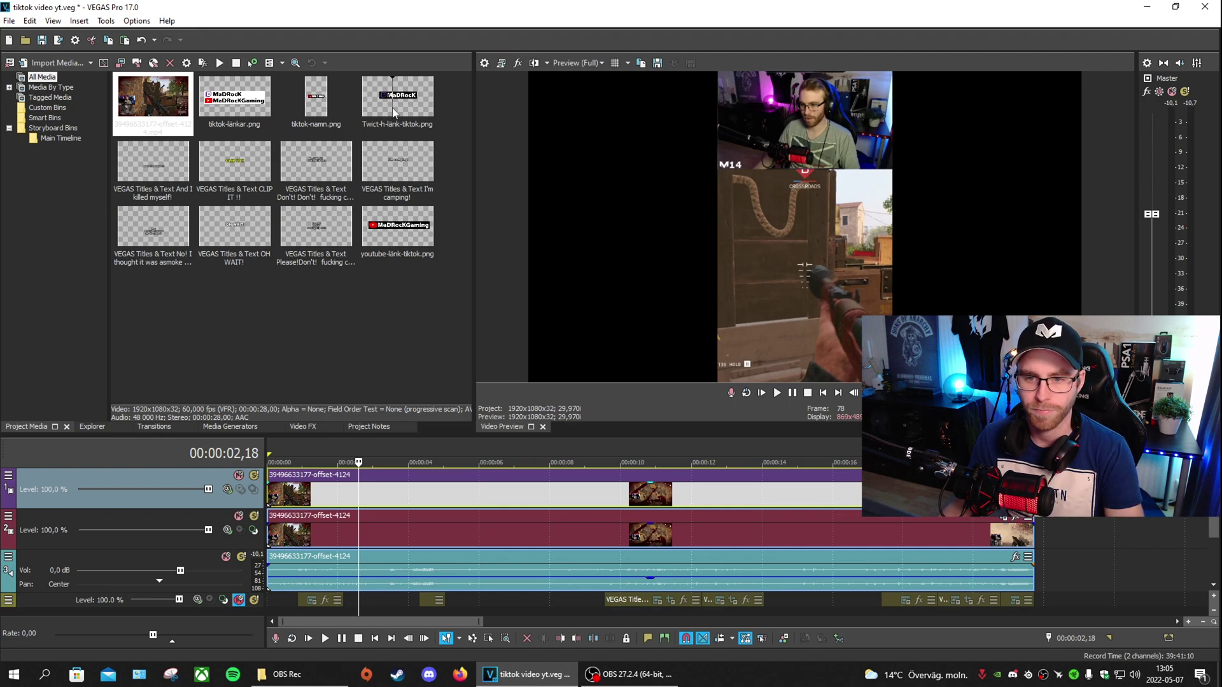
Step: Enlarge the timeline and insert two empty video tracks at the top
left_click_drag(759, 435, 760, 327)
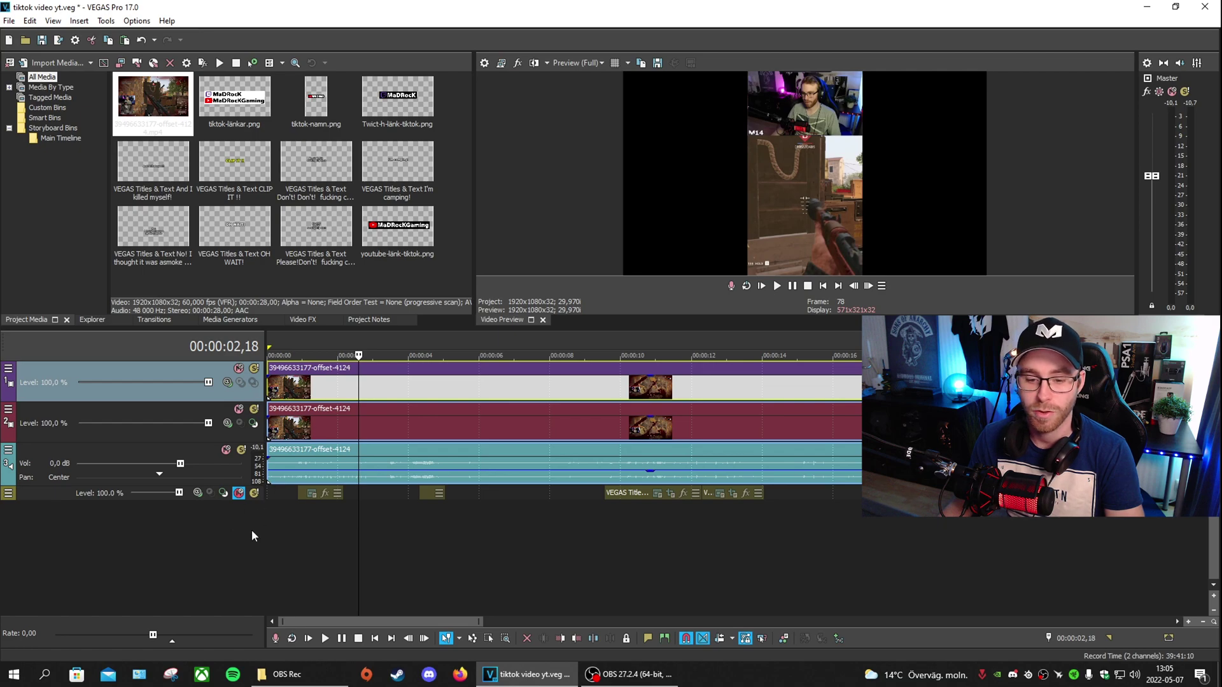
right_click(183, 539)
left_click(204, 571)
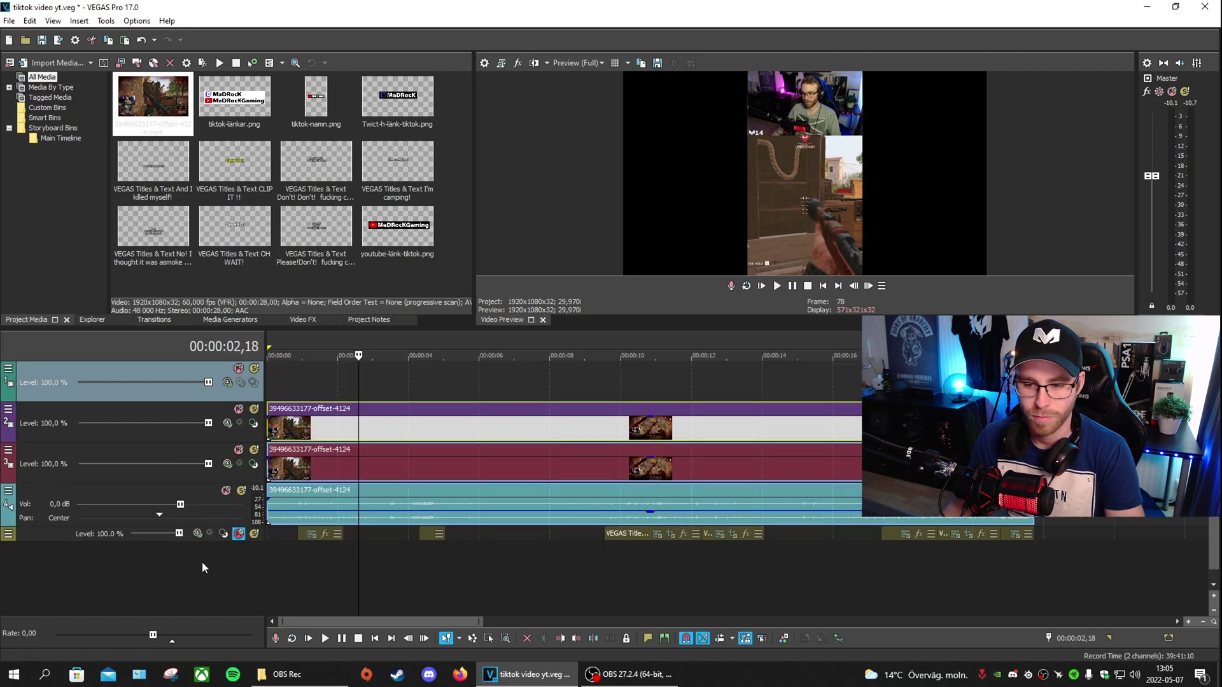
right_click(195, 565)
left_click(216, 602)
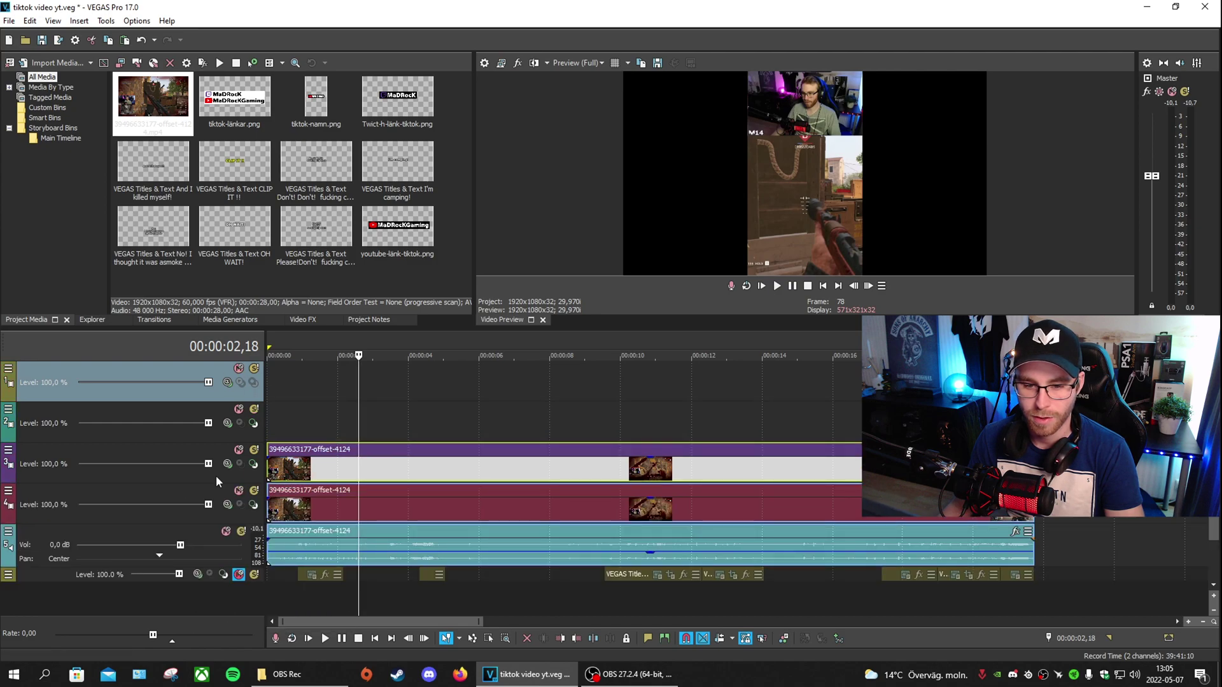
Step: Place the Twitch logo on track 2 and the YouTube logo on track 1, then stretch both clips to full length
left_click_drag(401, 99, 273, 437)
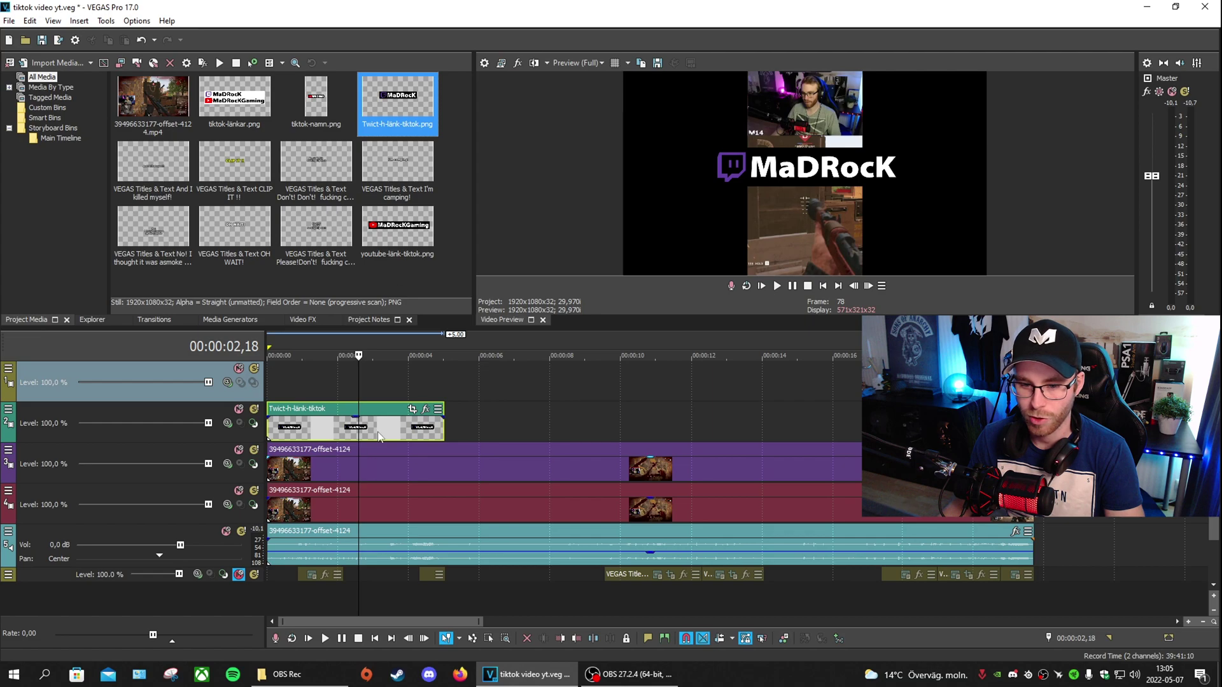
left_click_drag(385, 226, 277, 387)
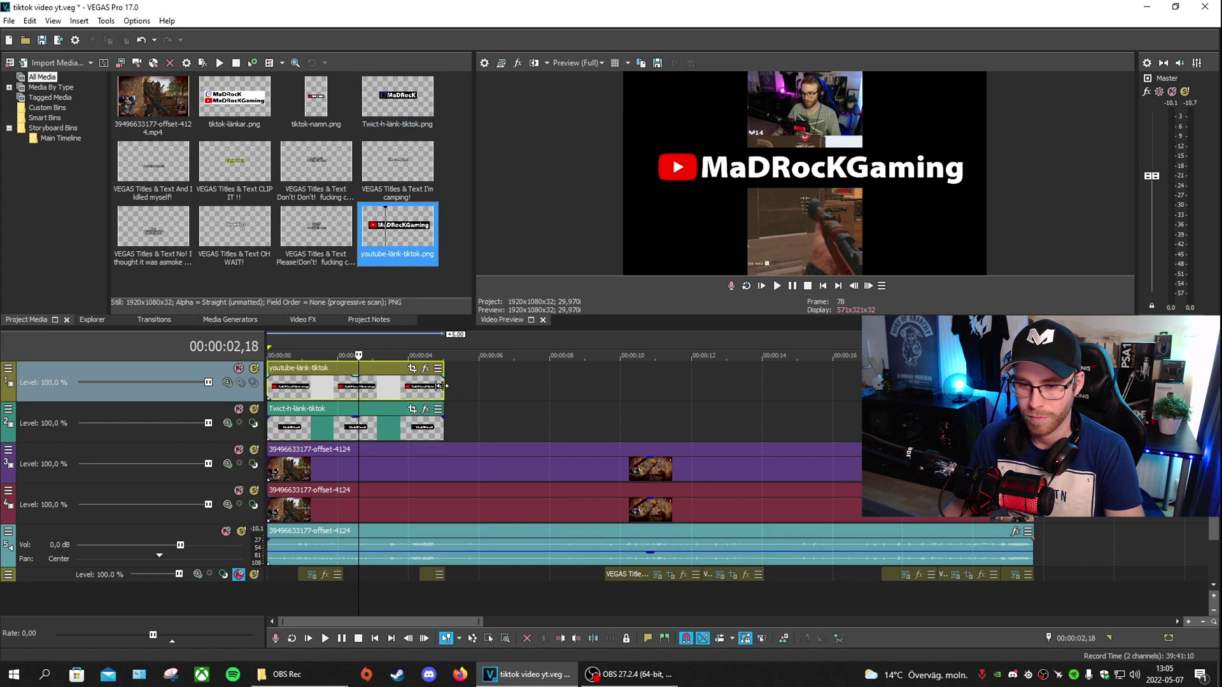
left_click_drag(442, 433, 865, 426)
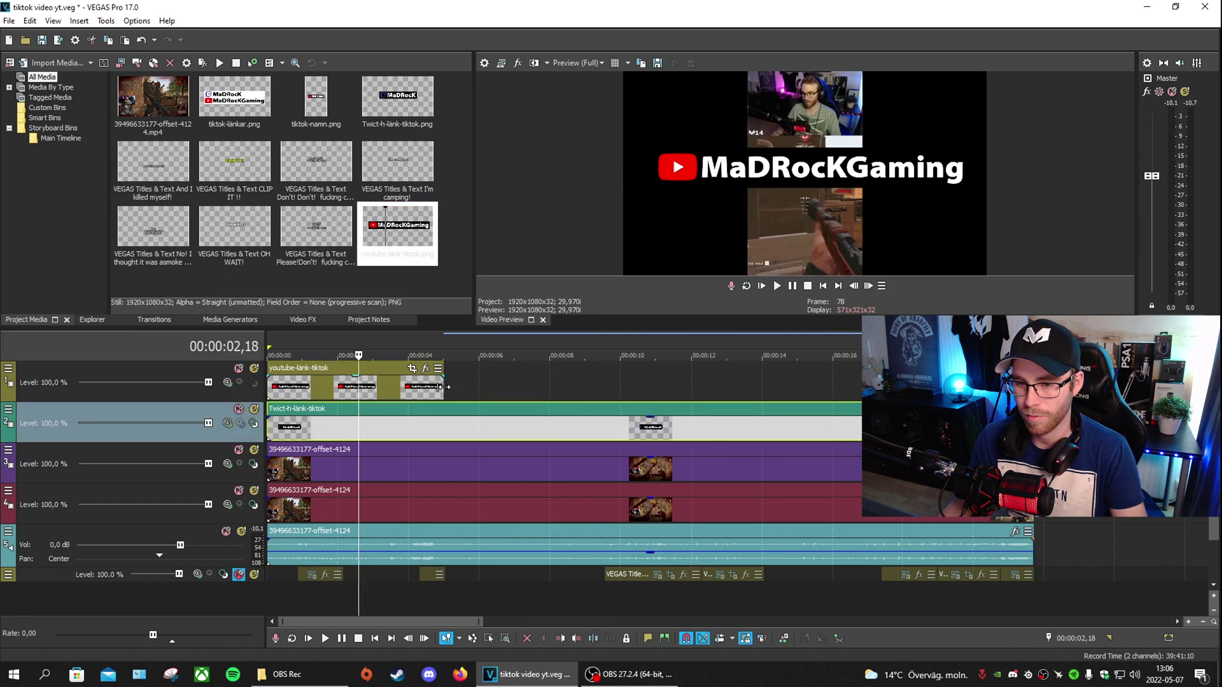
left_click_drag(444, 388, 865, 388)
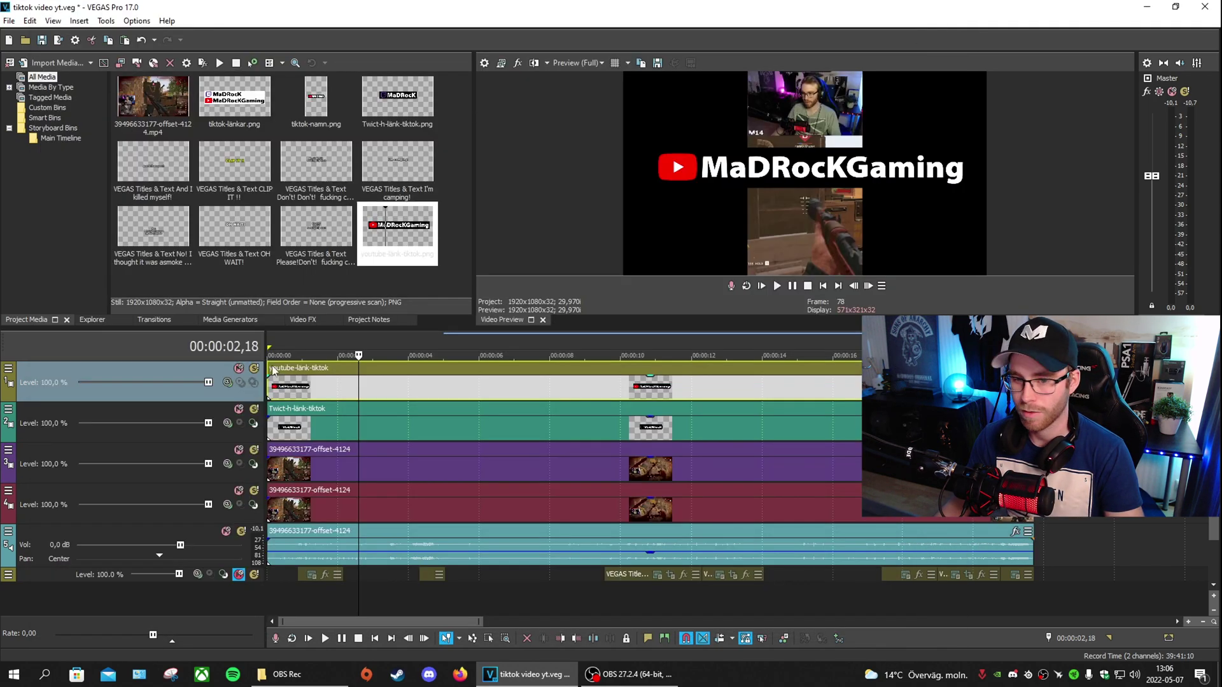
Step: Mute the YouTube logo track and set the Twitch logo's crop to width 1080, height 1920
left_click(239, 369)
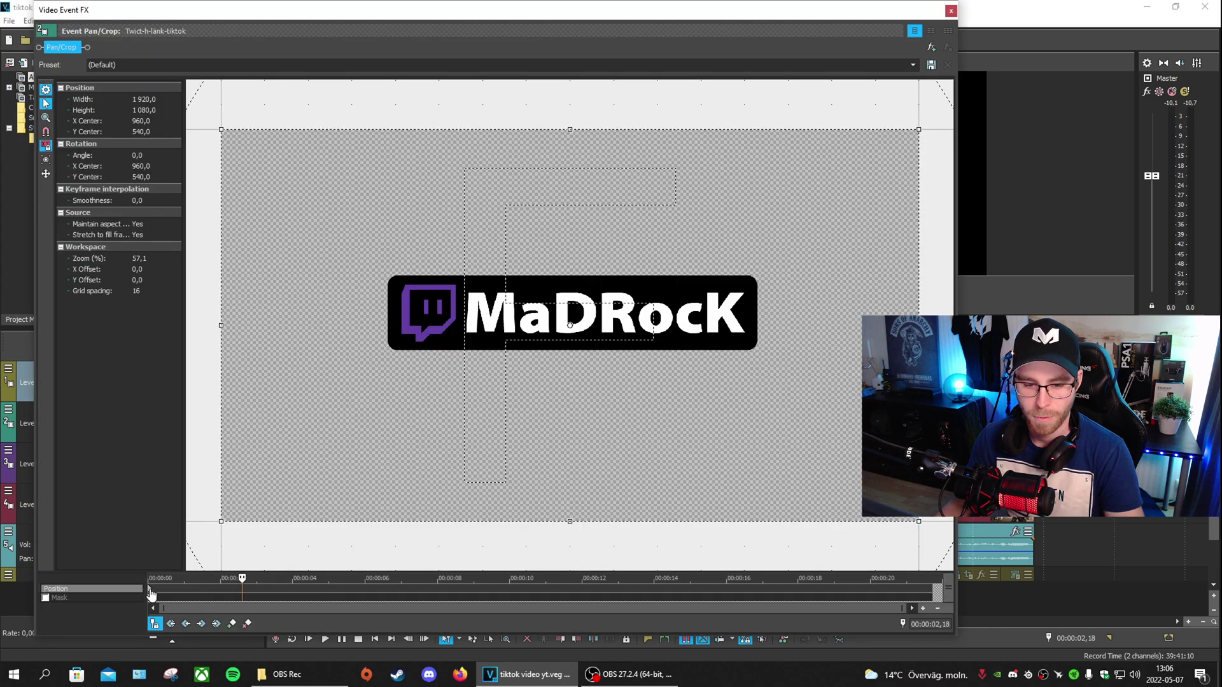
left_click(151, 594)
left_click(145, 100)
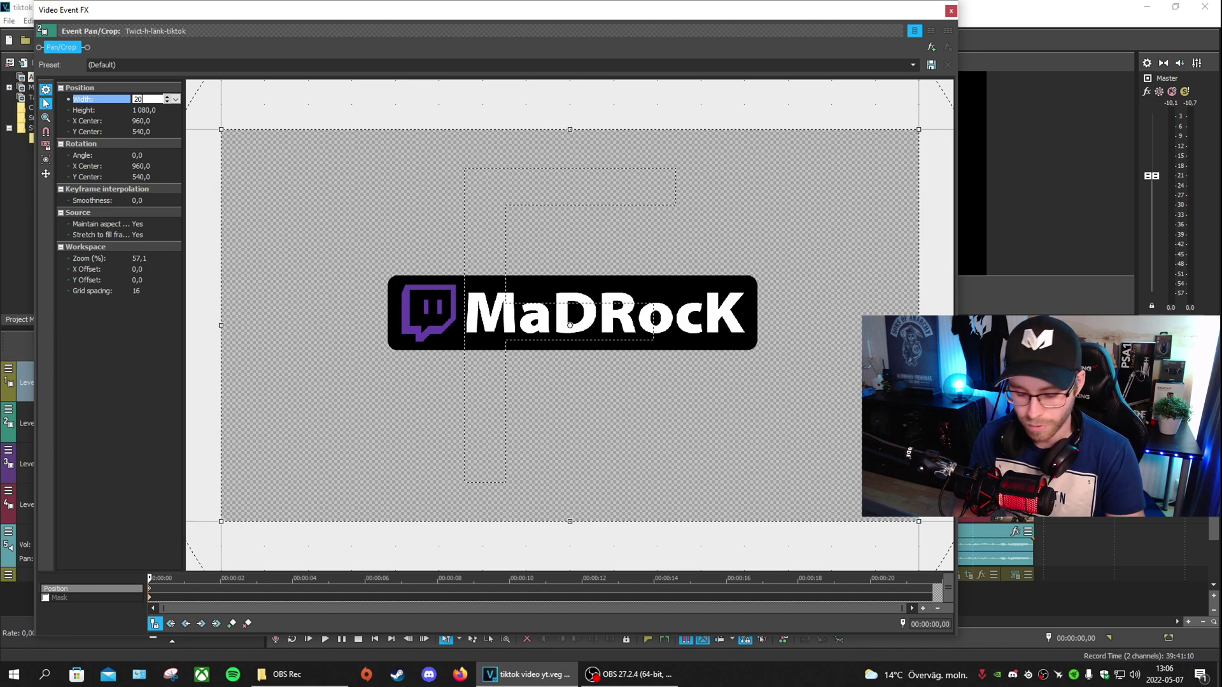
type("1080")
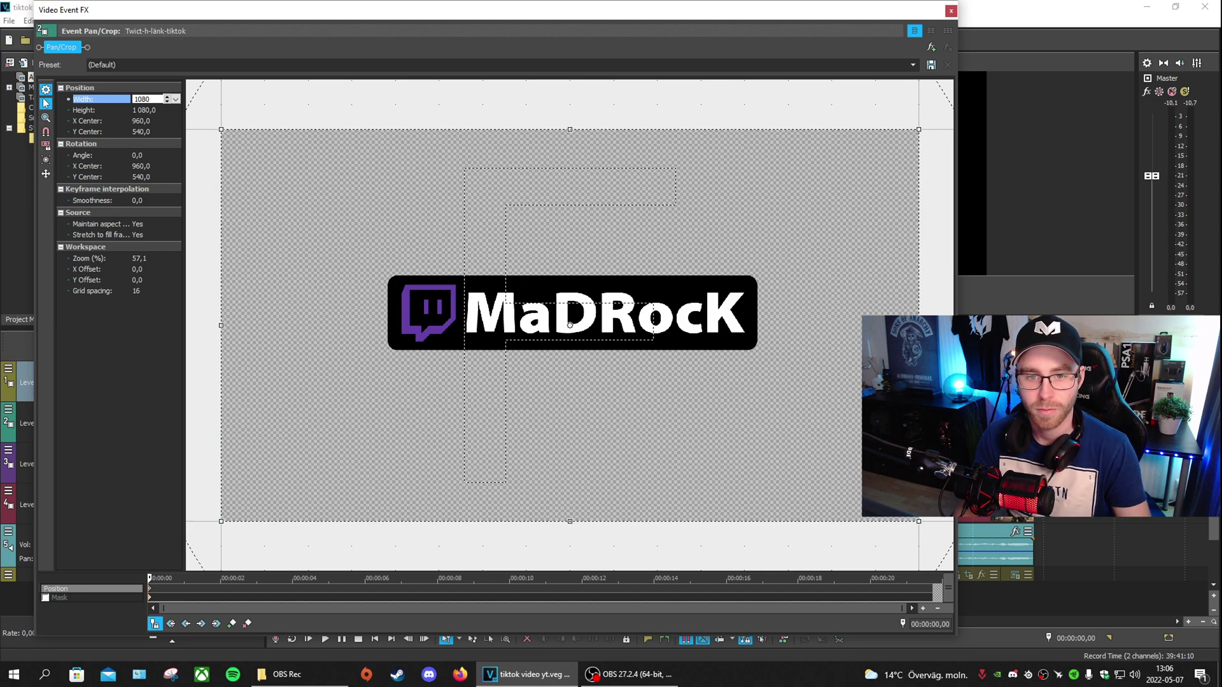
key("Tab")
type("192")
key("Return")
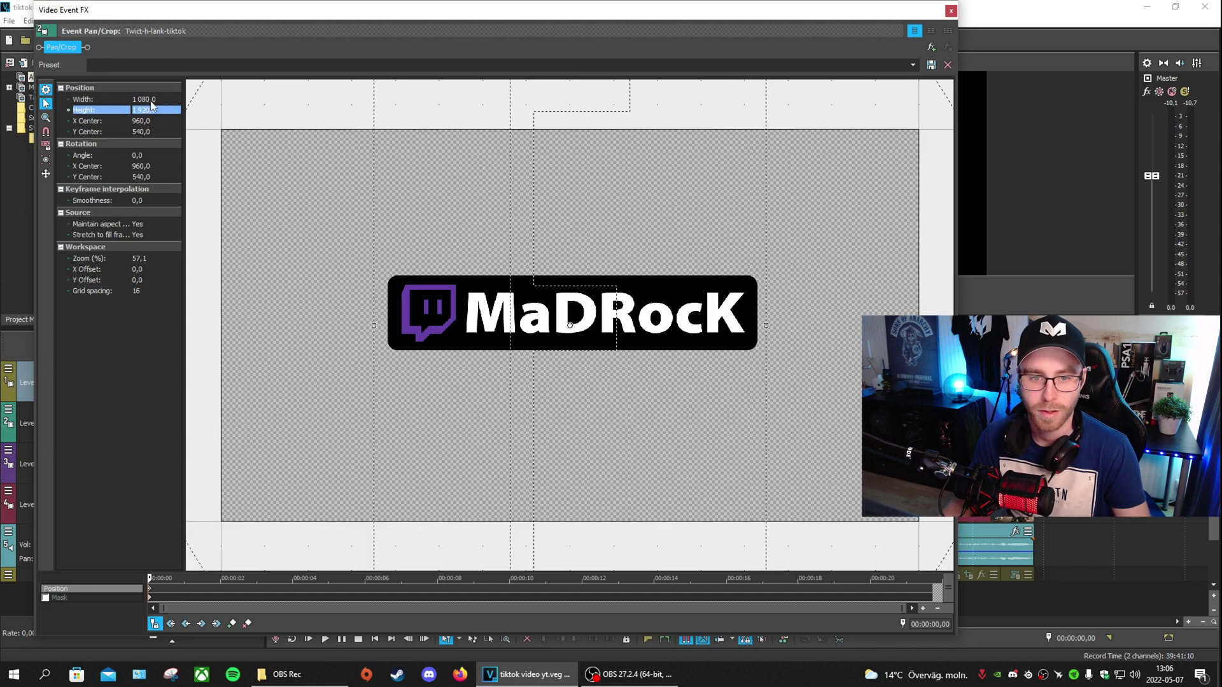
Step: With snapping on, enlarge and move the crop frame so the Twitch logo shrinks beside the facecam edge
left_click(46, 134)
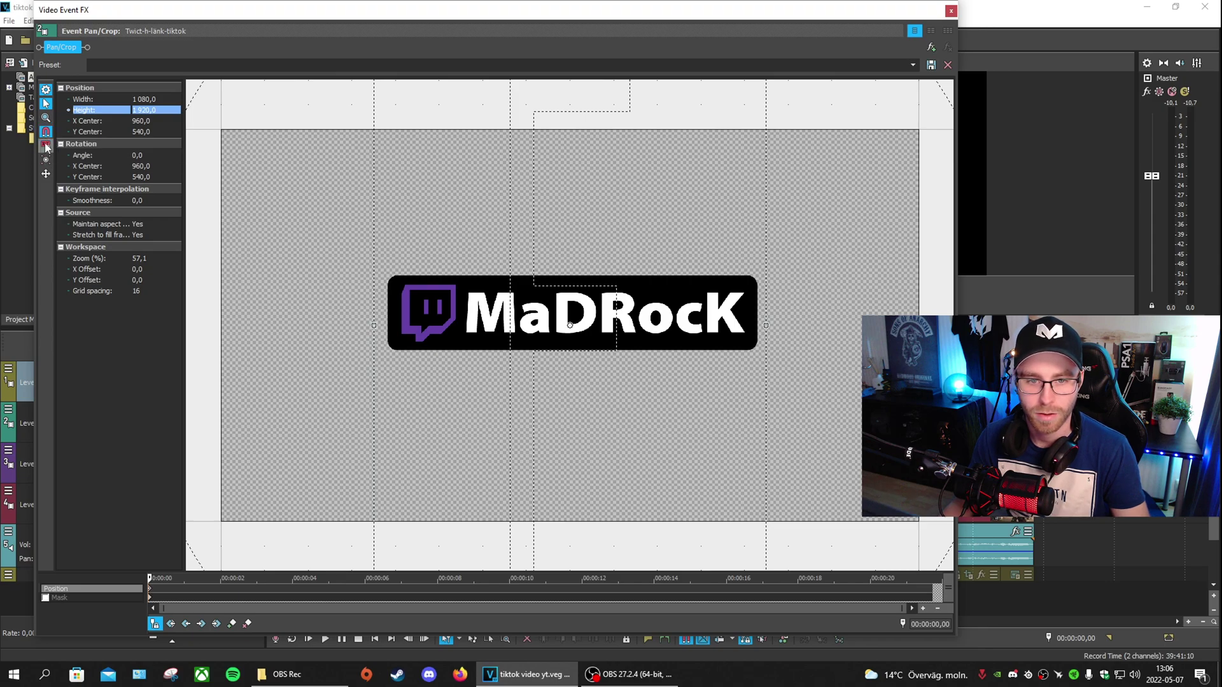
scroll(420, 441, "down", 5)
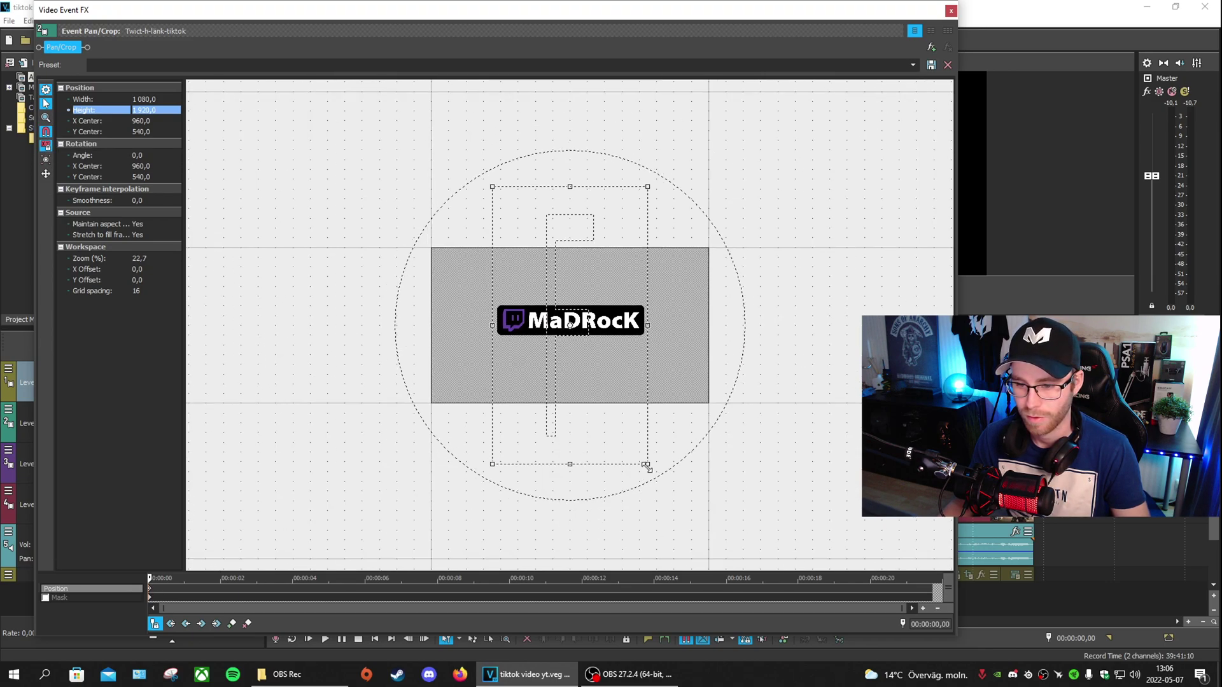
left_click_drag(720, 28, 354, 22)
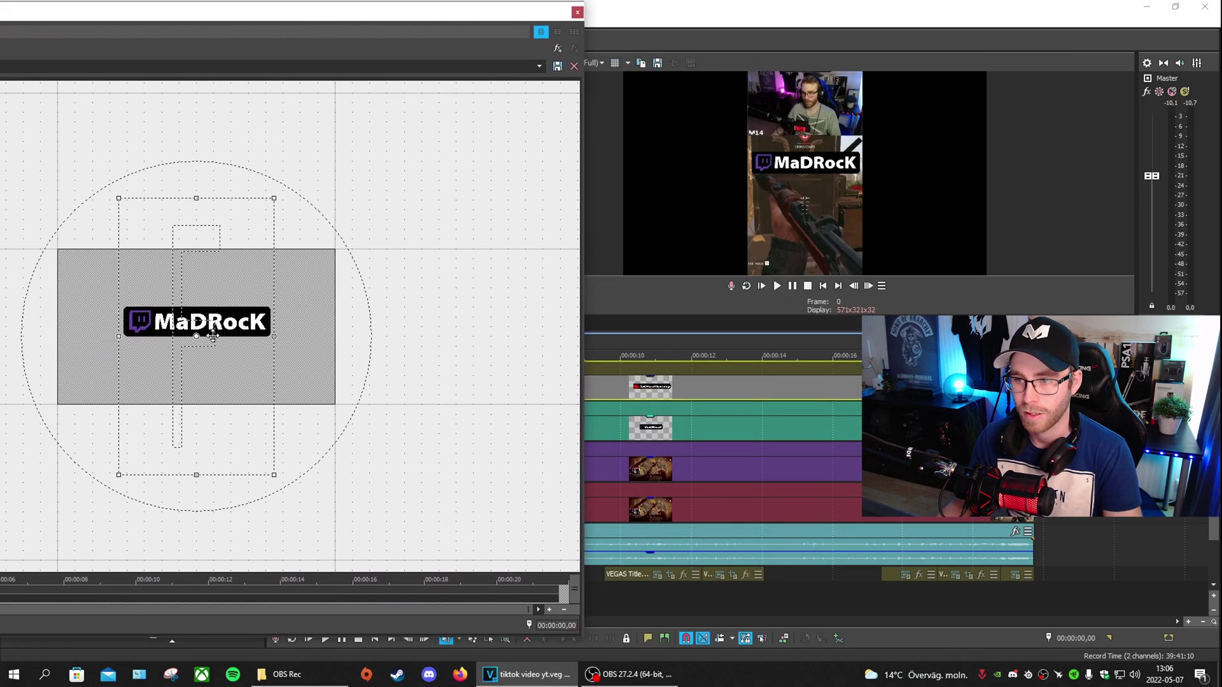
left_click_drag(197, 326, 212, 348)
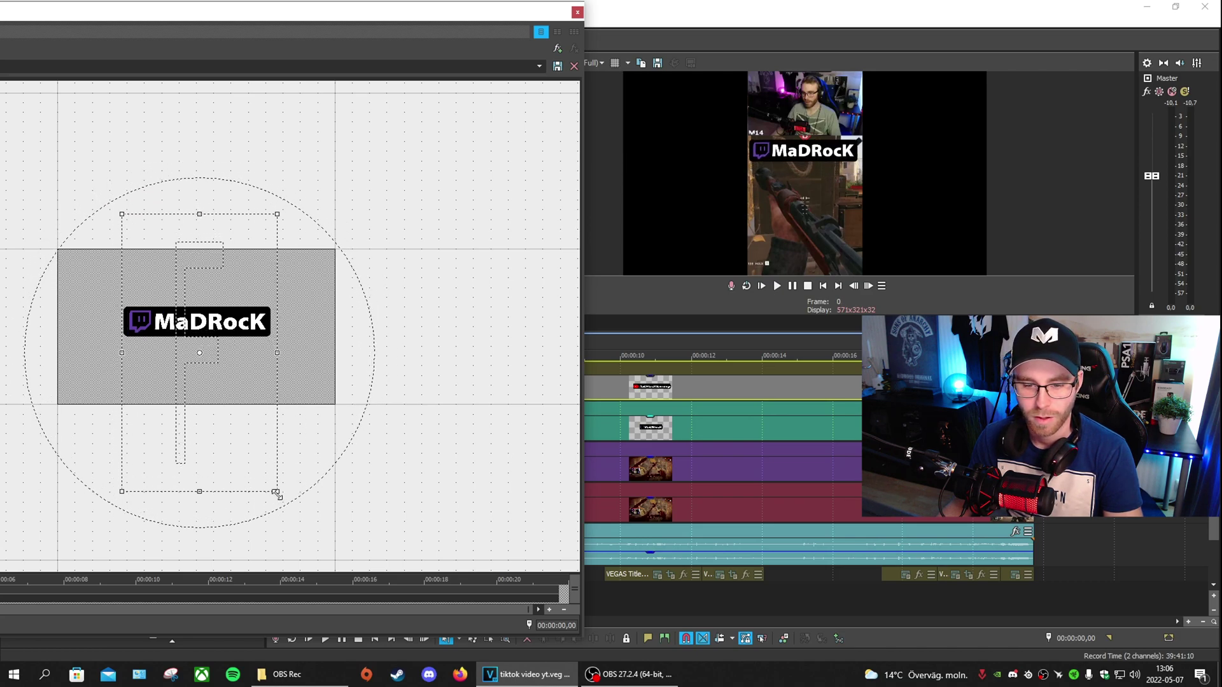
left_click_drag(276, 493, 315, 561)
scroll(245, 442, "down", 4)
left_click_drag(248, 403, 189, 399)
left_click_drag(243, 503, 283, 574)
left_click_drag(224, 482, 184, 458)
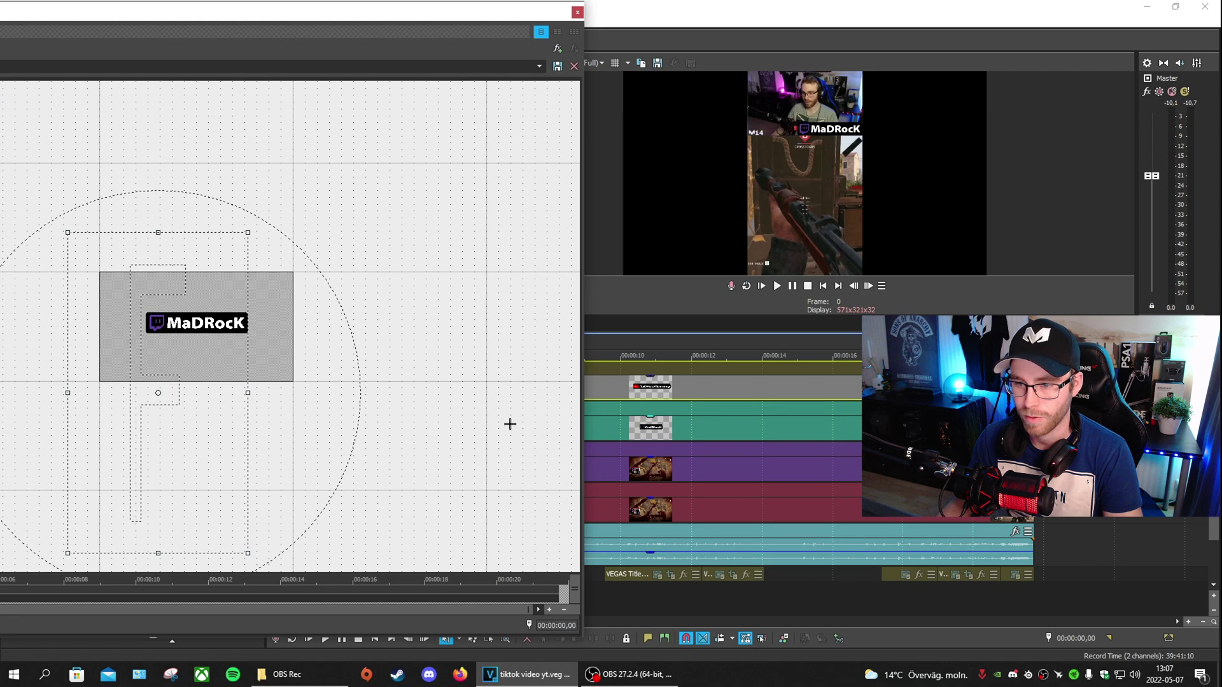
Step: Check the Twitch logo placement in an enlarged preview and close Pan/Crop
scroll(858, 381, "up", 3)
left_click_drag(803, 330, 589, 469)
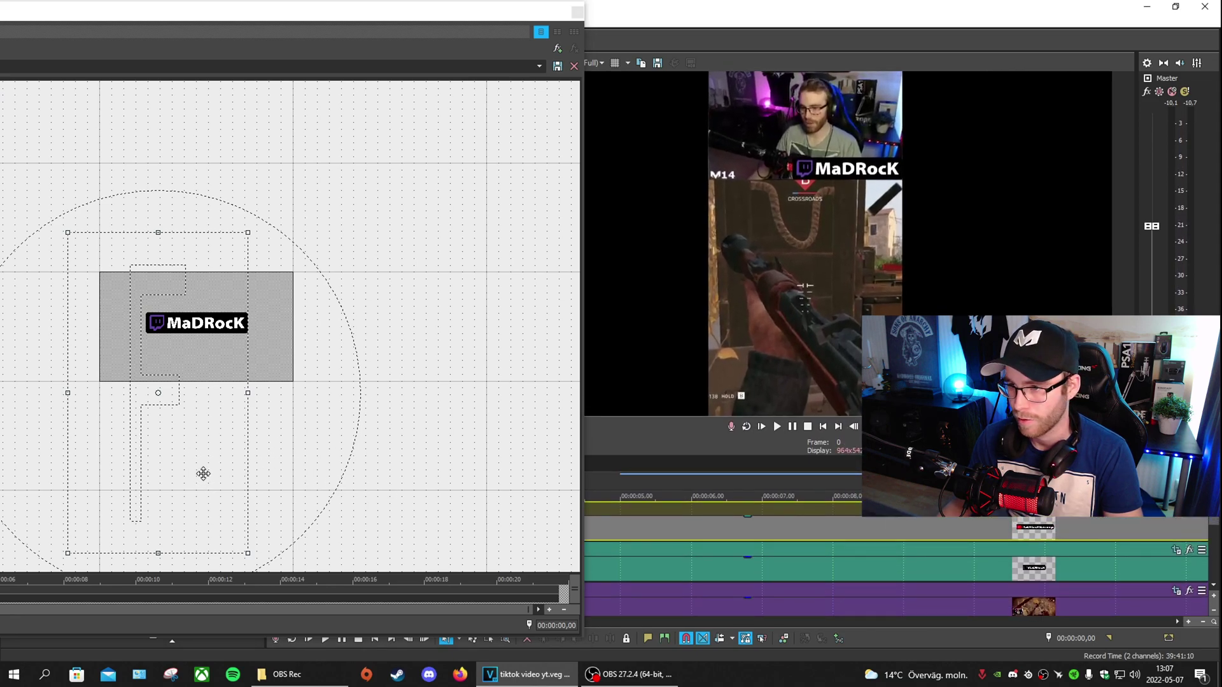
left_click(203, 473)
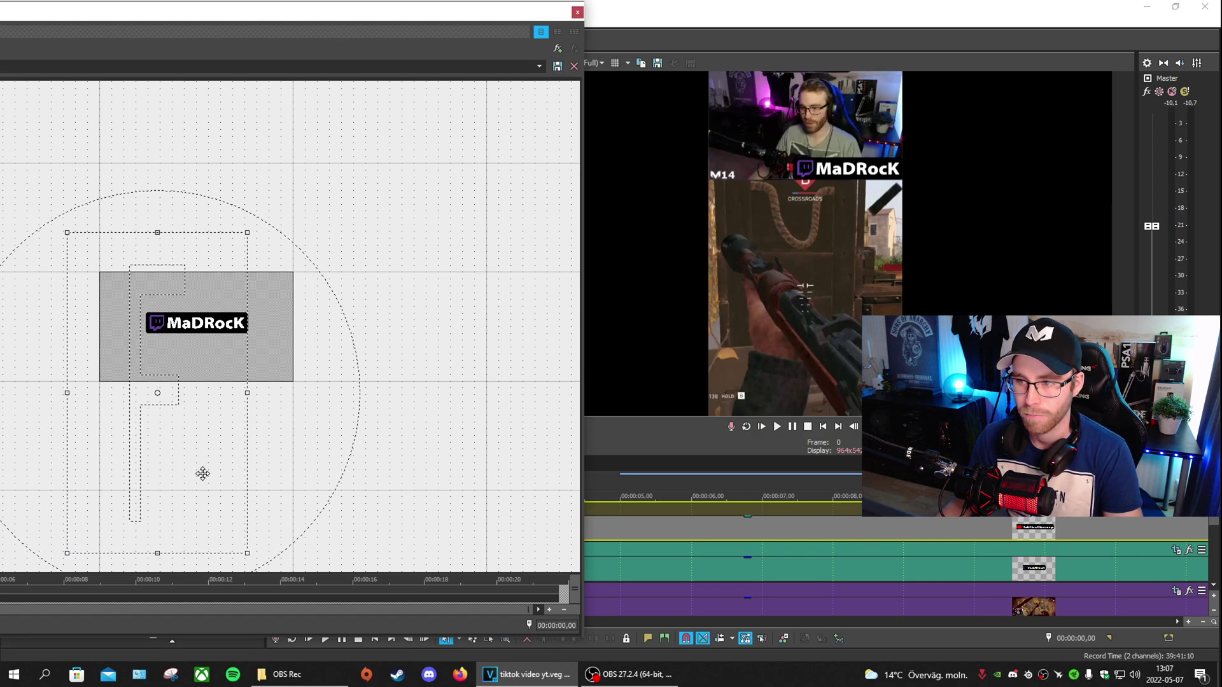
left_click(577, 12)
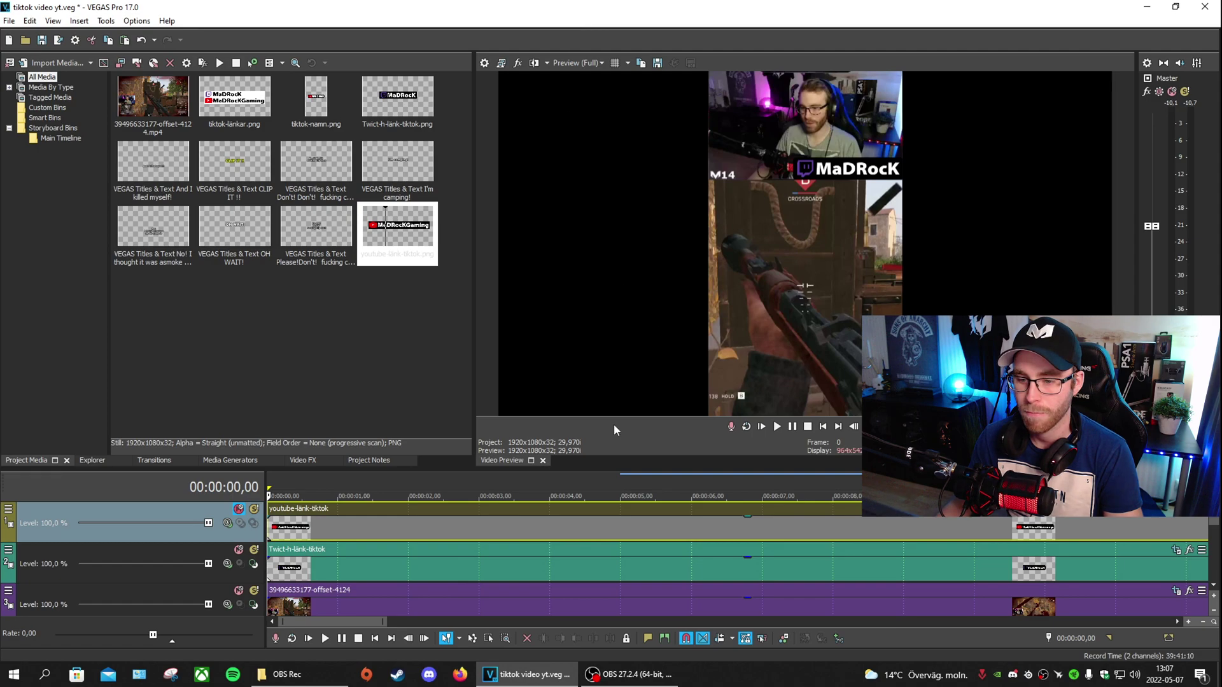
Step: Unmute the YouTube logo track and open Pan/Crop for its youtube-länk-tiktok event
left_click_drag(548, 469, 546, 430)
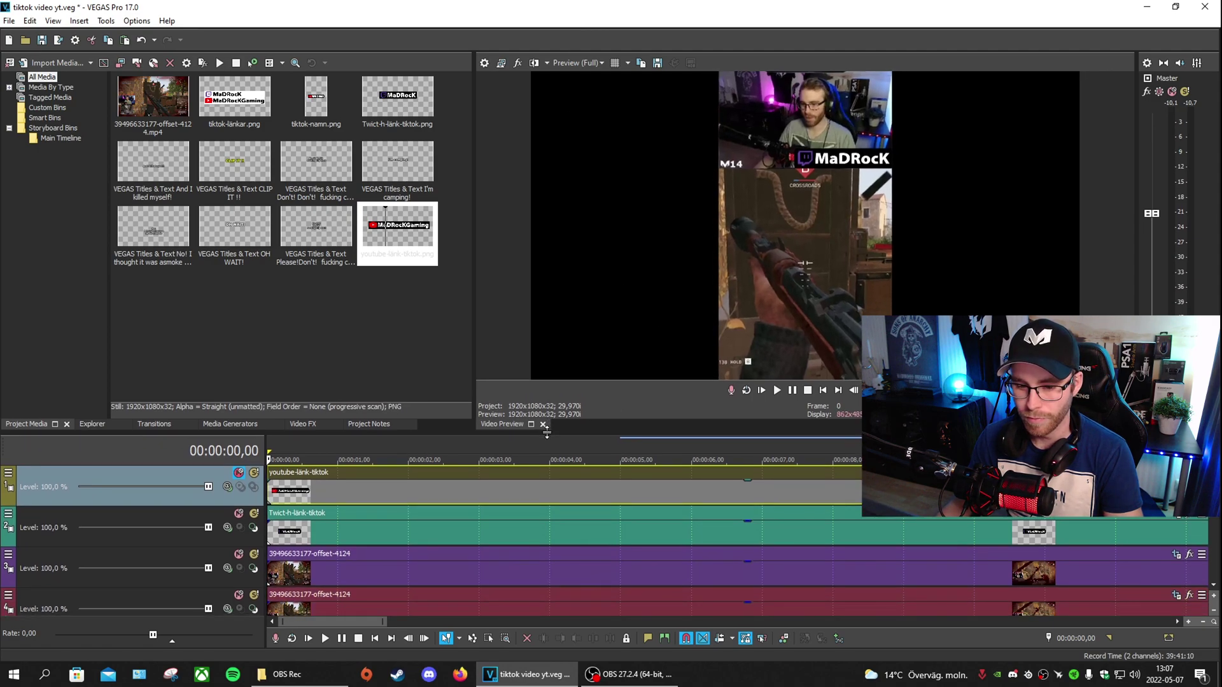
scroll(274, 498, "down", 3)
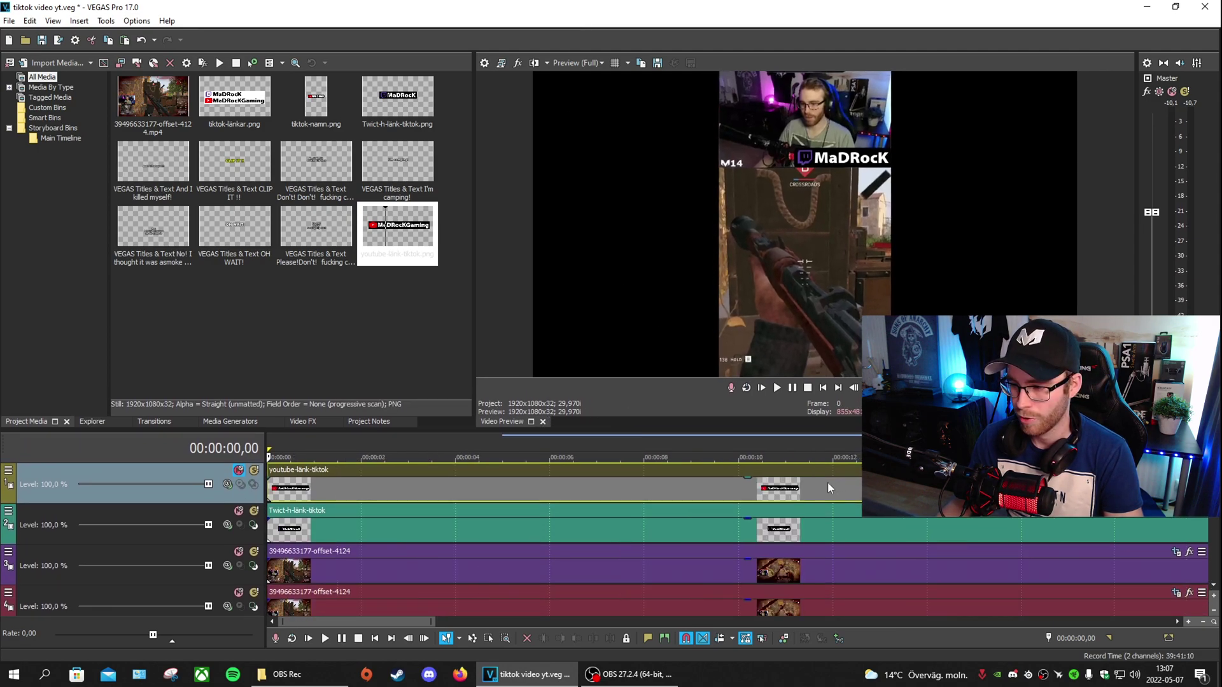
left_click(239, 471)
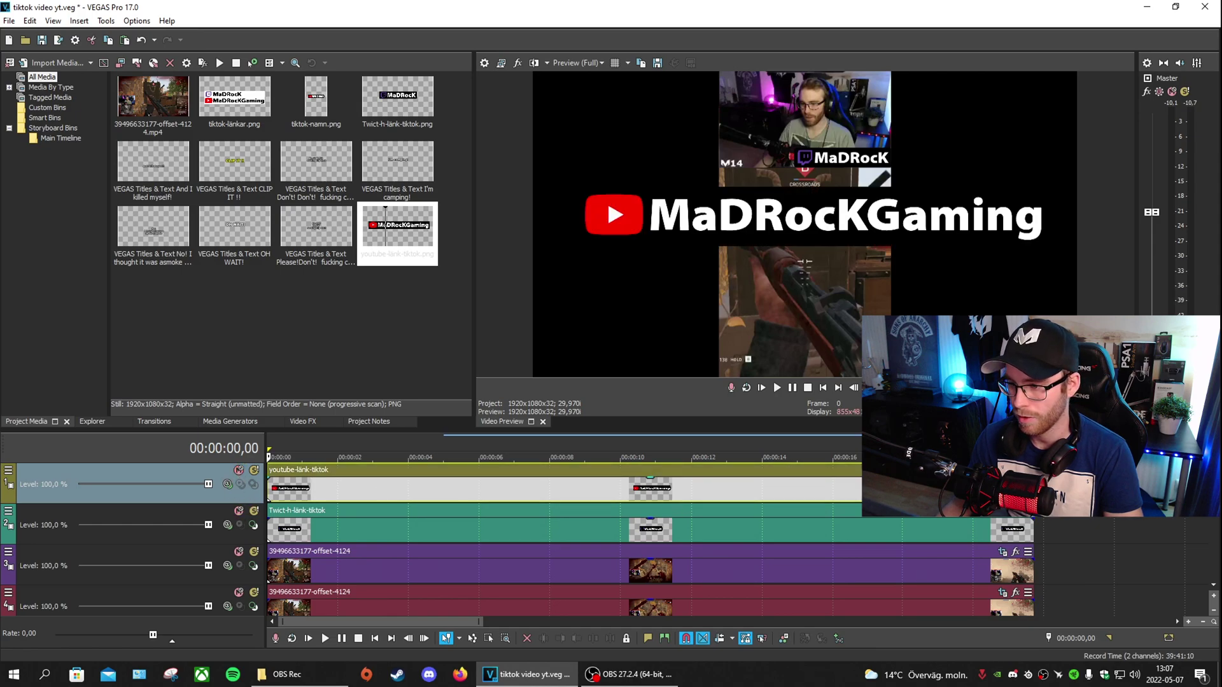
left_click(1002, 470)
left_click_drag(360, 10, 721, 0)
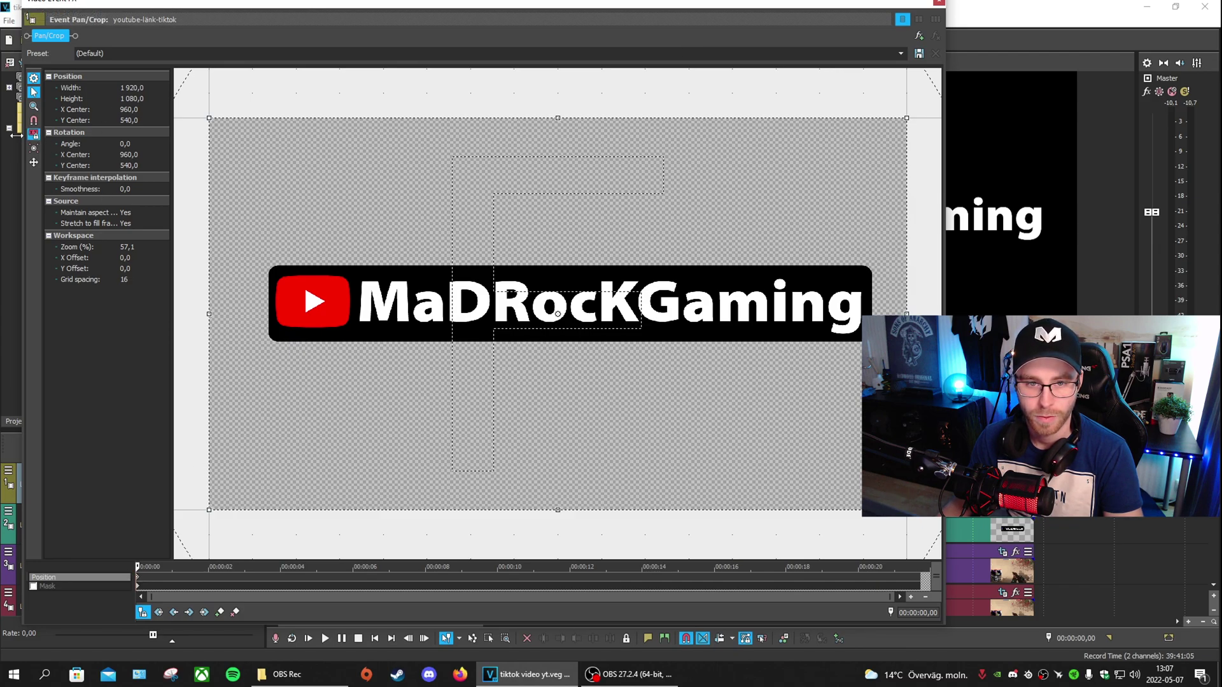
Step: Set the YouTube logo's crop to width 1080, height 1920 and lock the aspect ratio
left_click_drag(119, 93, 125, 94)
left_click(134, 88)
type("1080")
key("Tab")
type("1920")
key("Return")
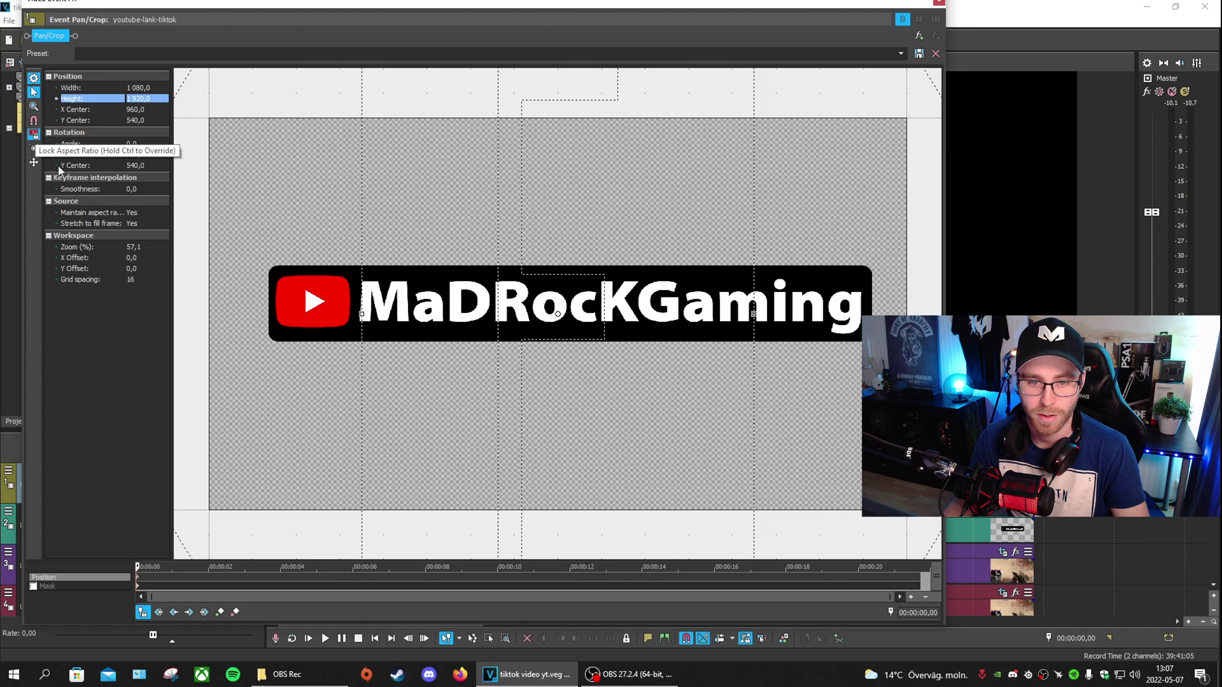
left_click(40, 141)
Step: Resize and move the crop frame so the YouTube logo sits just below the Twitch logo, then close
scroll(622, 406, "down", 6)
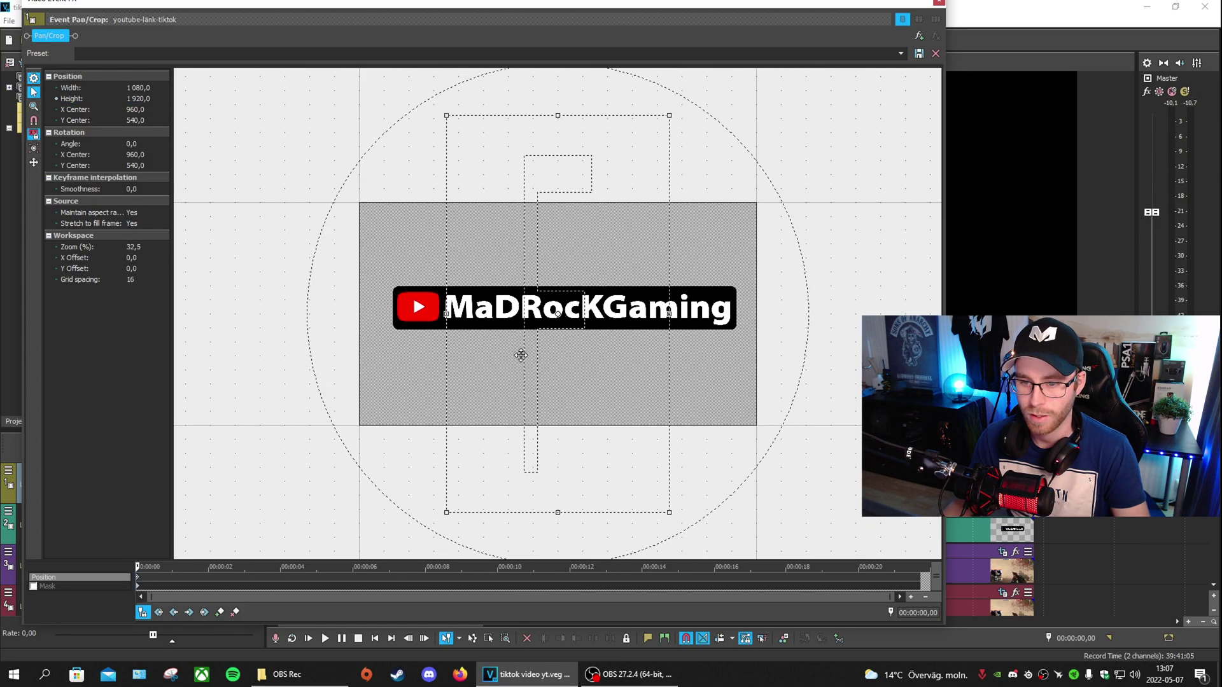
left_click_drag(611, 411, 714, 559)
scroll(658, 446, "down", 3)
left_click_drag(638, 457, 662, 499)
left_click_drag(605, 428, 574, 359)
left_click_drag(859, 10, 609, 9)
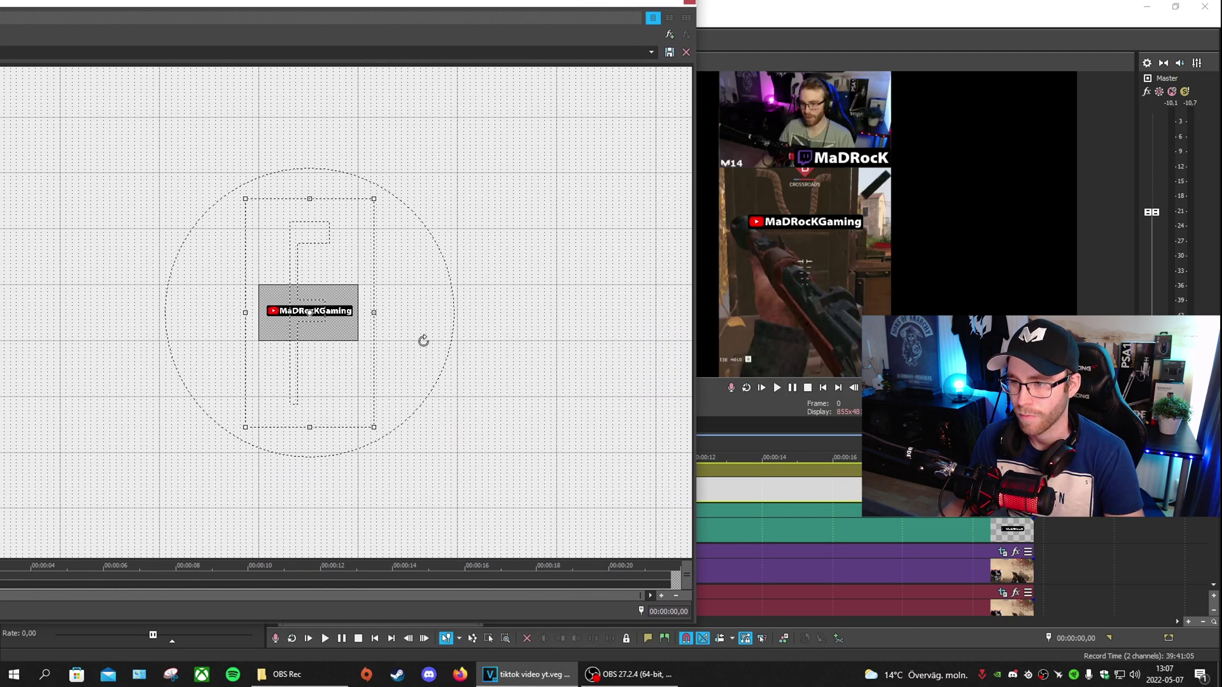
left_click_drag(333, 338, 353, 393)
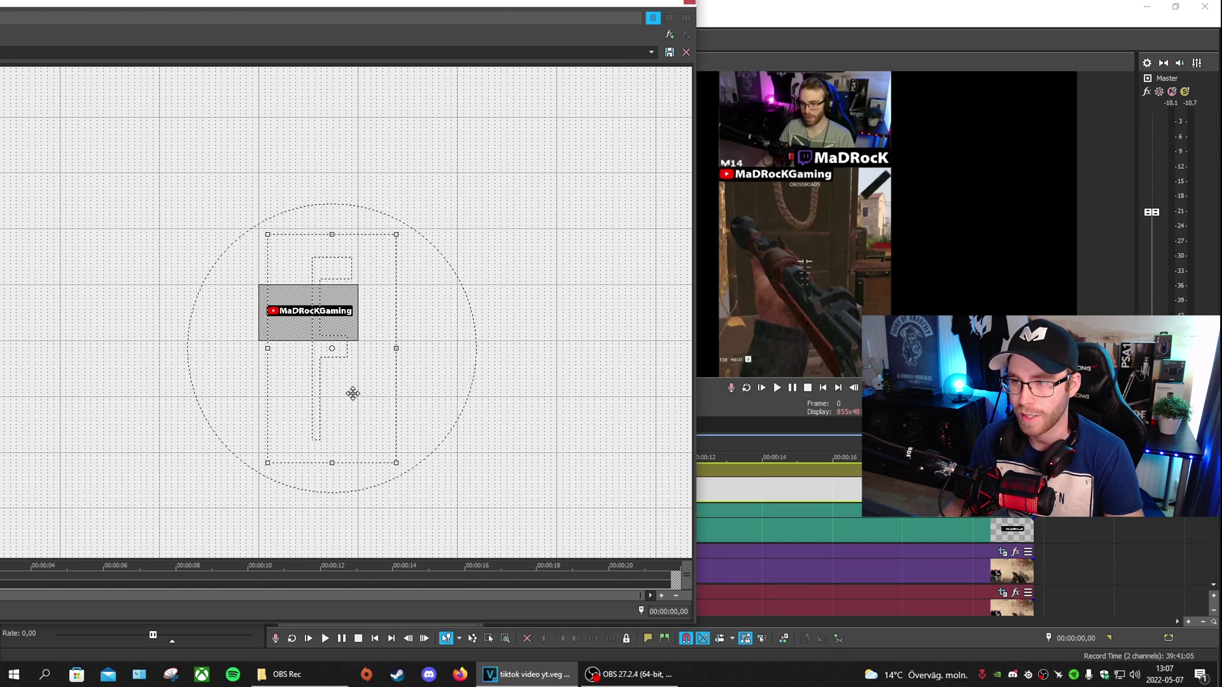
left_click_drag(394, 465, 380, 447)
left_click_drag(333, 381, 333, 388)
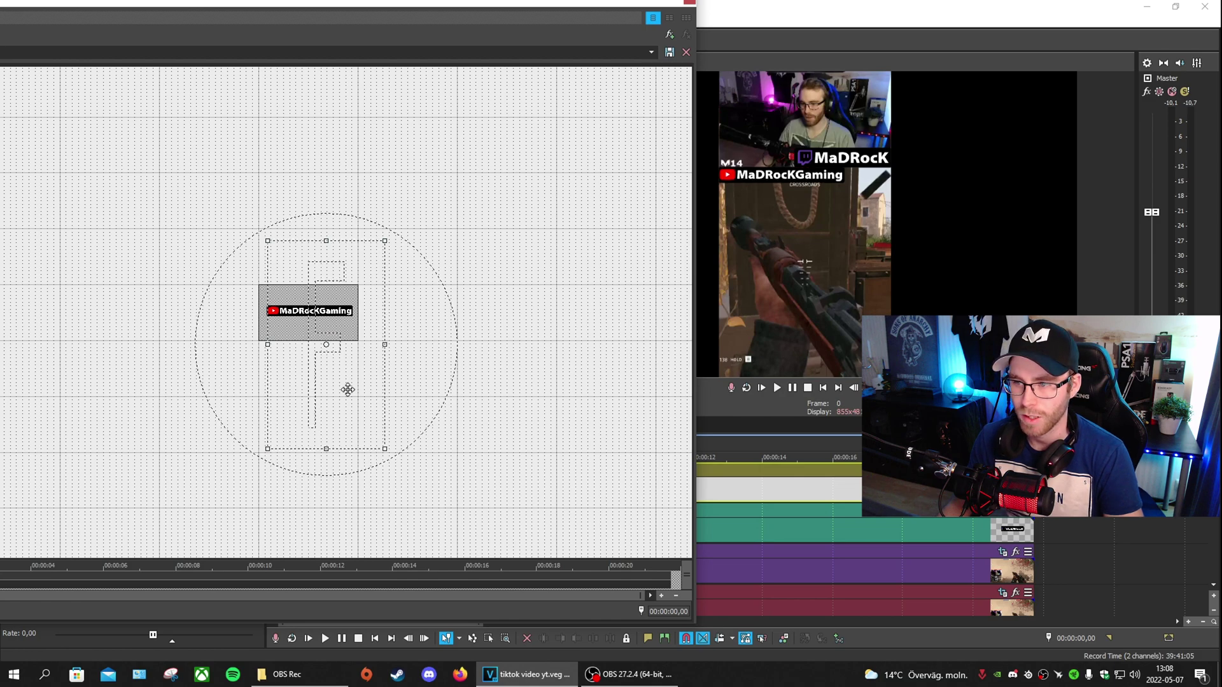
left_click(689, 3)
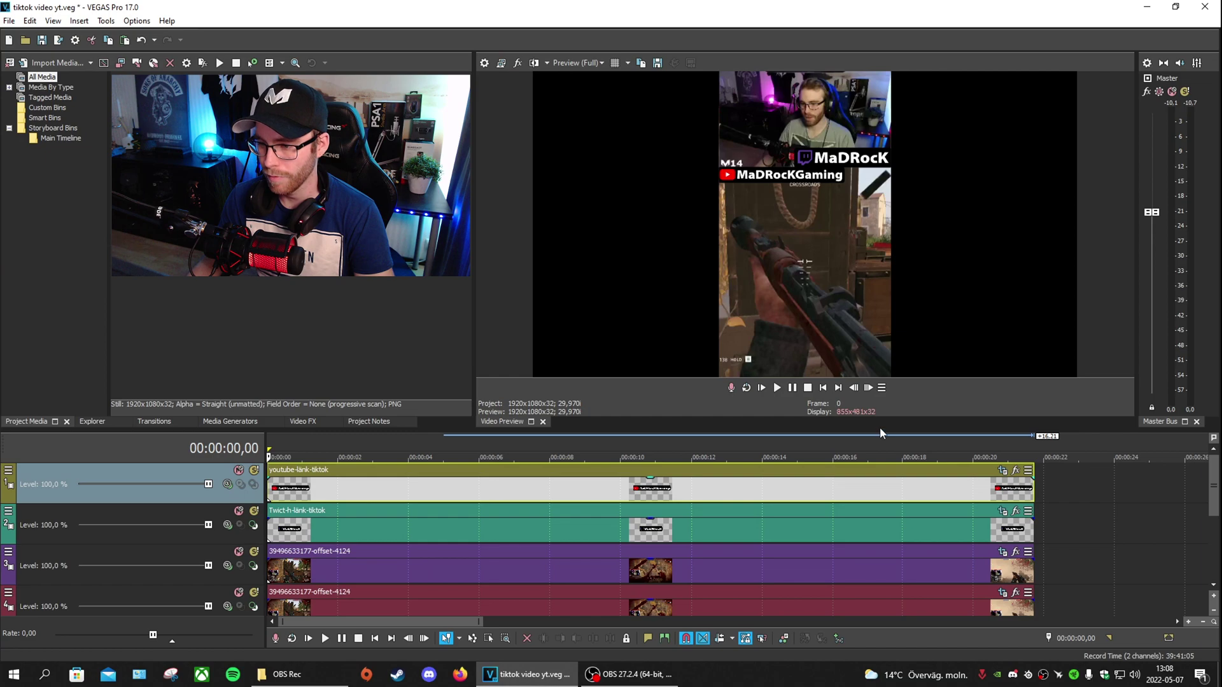
Step: Move the caption title track to the top, expand and unmute it, and select the first caption
left_click_drag(880, 430, 868, 353)
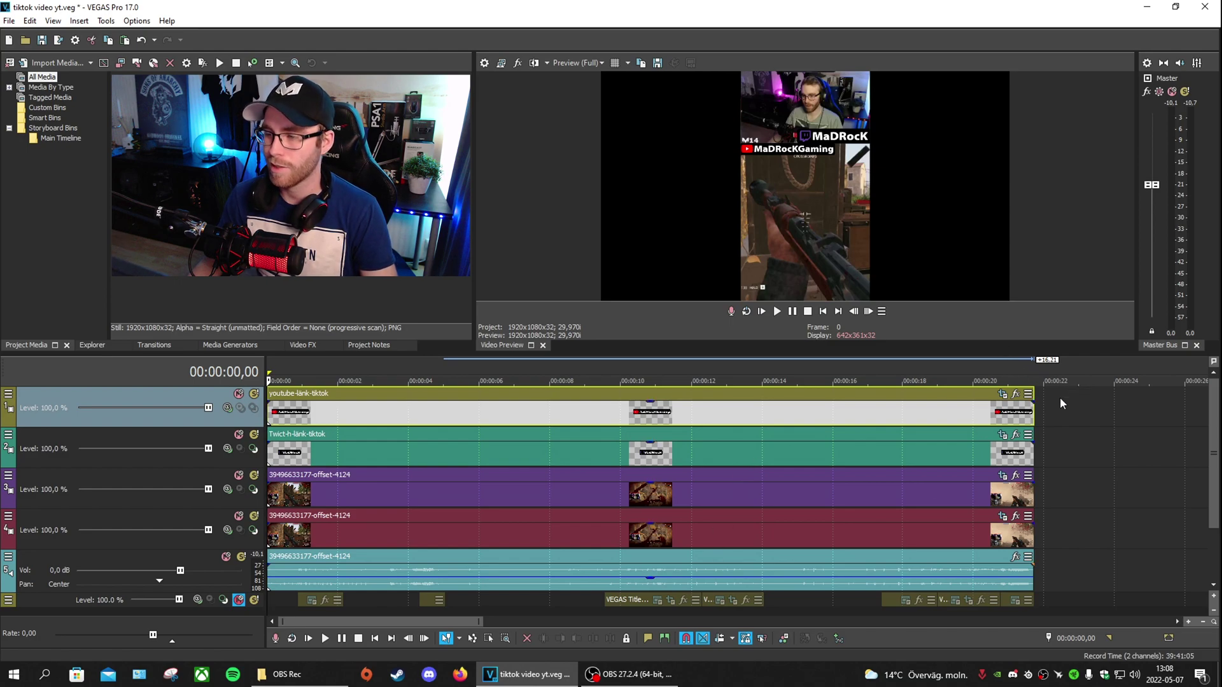
left_click_drag(85, 601, 112, 395)
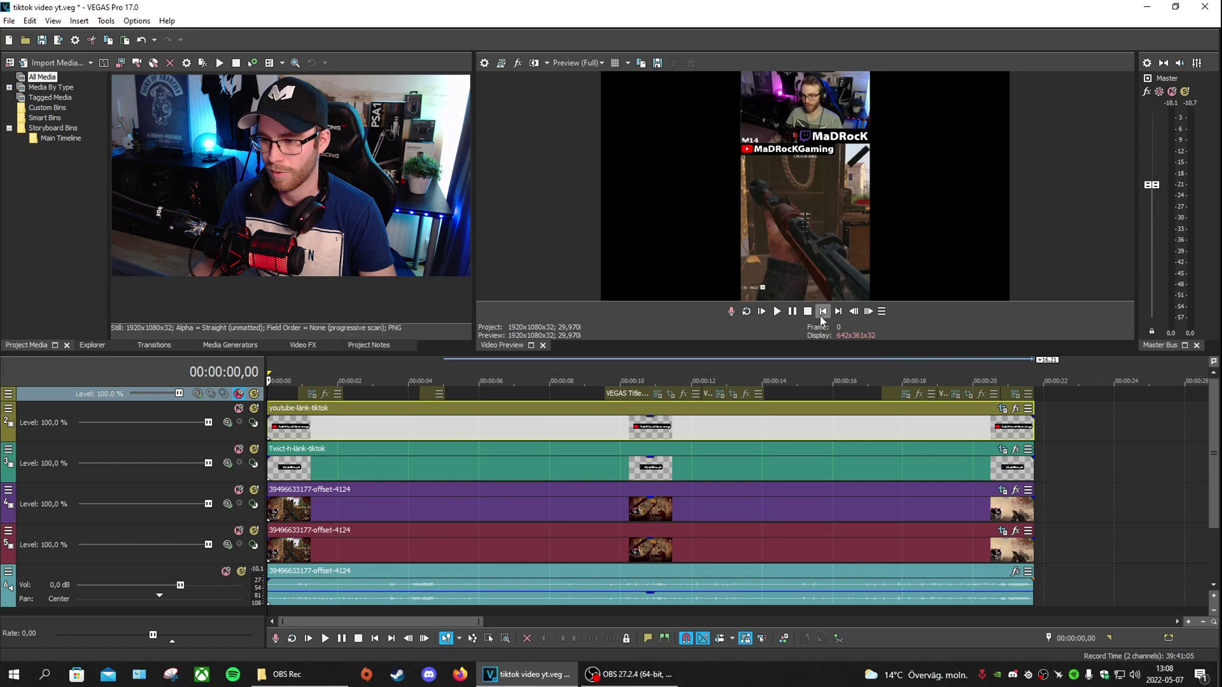
left_click_drag(207, 404, 207, 420)
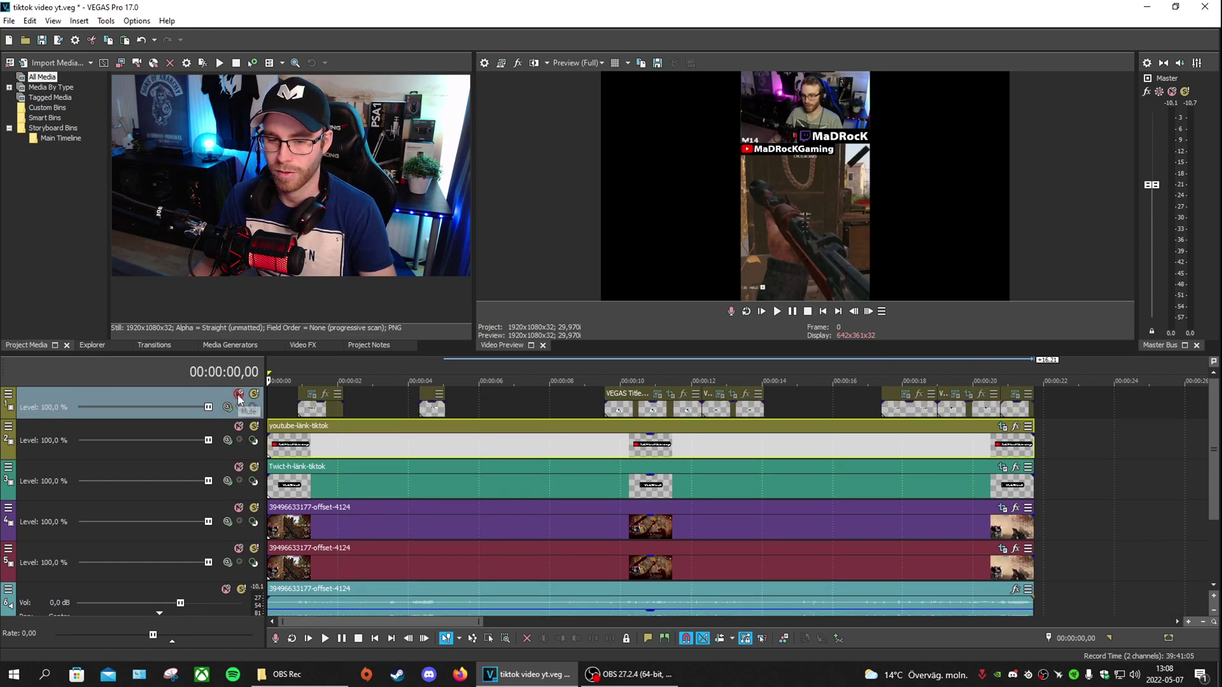
left_click(239, 394)
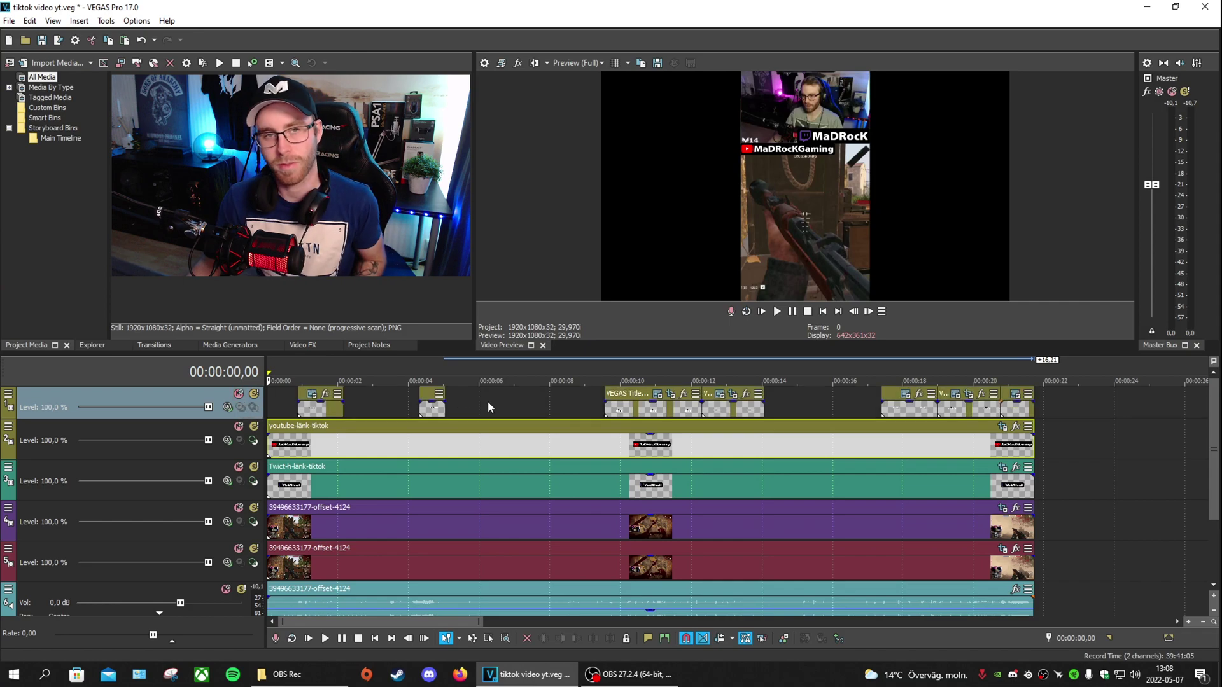
left_click(318, 408)
scroll(353, 413, "up", 2)
scroll(354, 412, "up", 2)
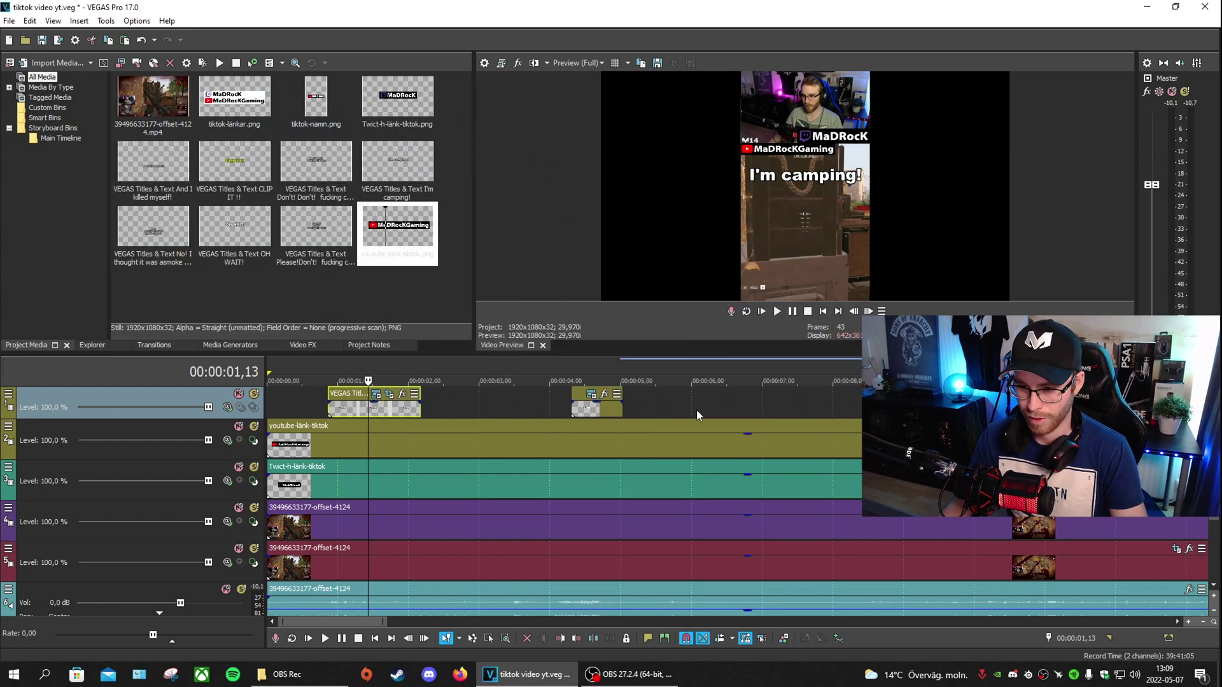
Step: Add a Titles & Text Sample Text event to the top track past the video's end
scroll(696, 409, "down", 5)
left_click(804, 408)
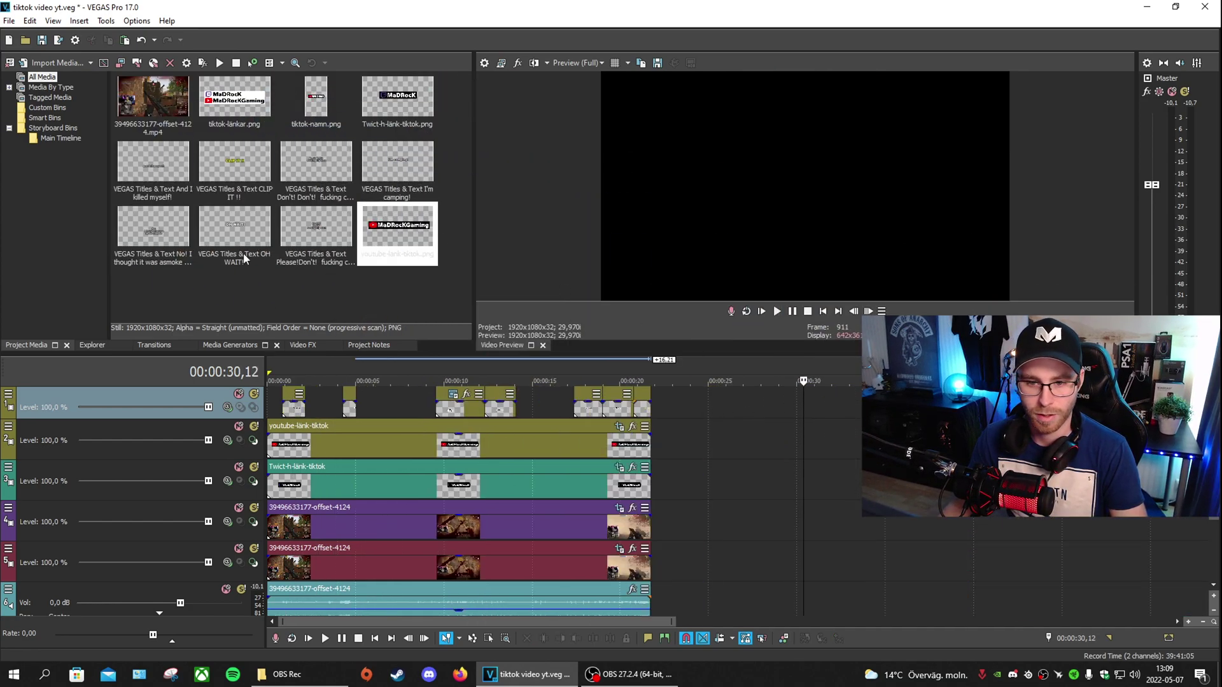
left_click(284, 343)
left_click(290, 346)
left_click(230, 345)
left_click(61, 148)
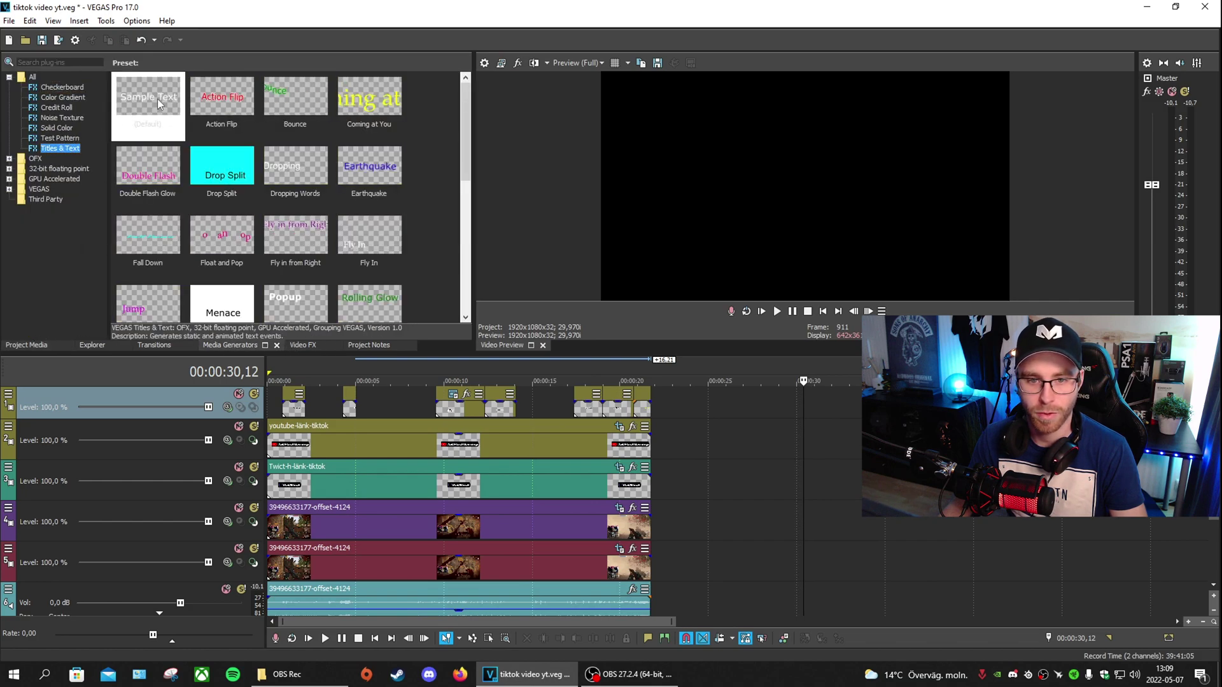
left_click_drag(116, 138, 741, 409)
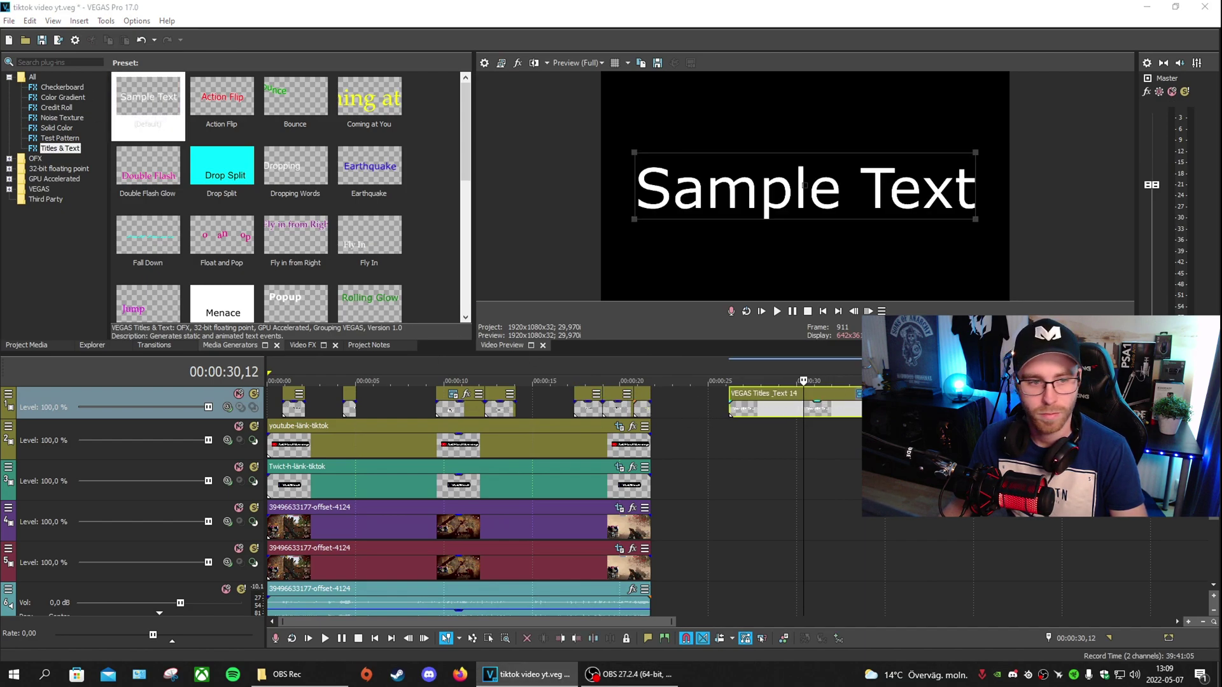
left_click_drag(495, 84, 500, 69)
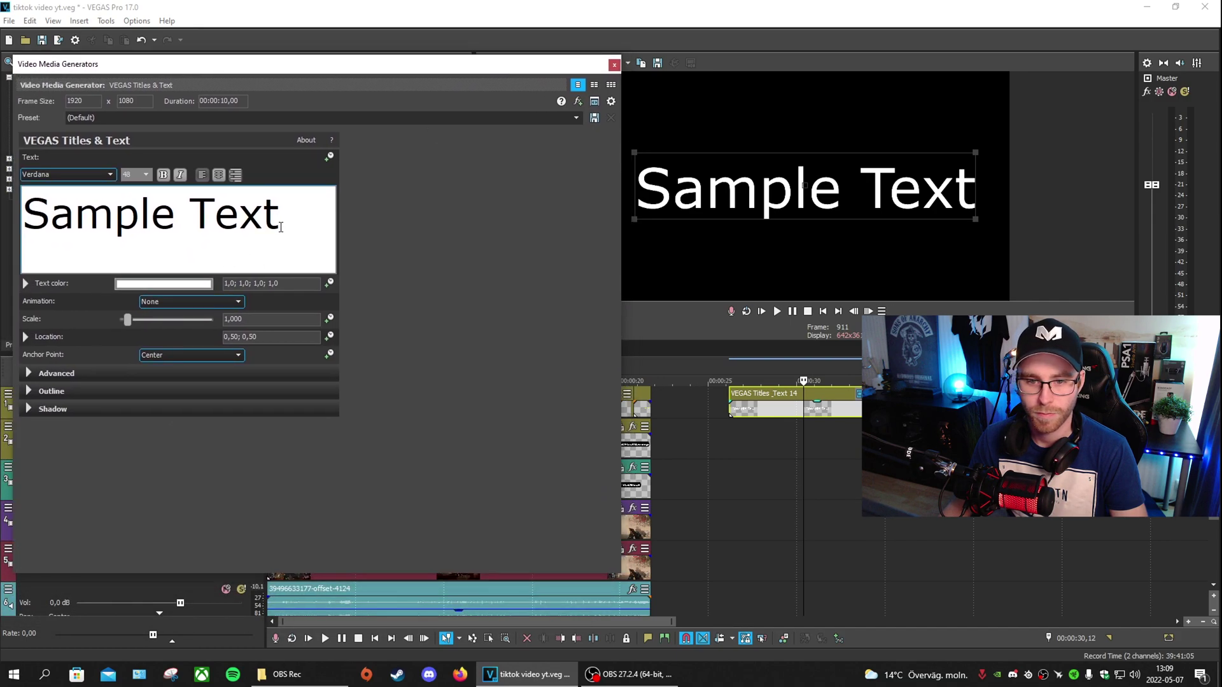
Step: Replace the sample text with HEY! and set its font size to 14
left_click_drag(280, 216, 30, 194)
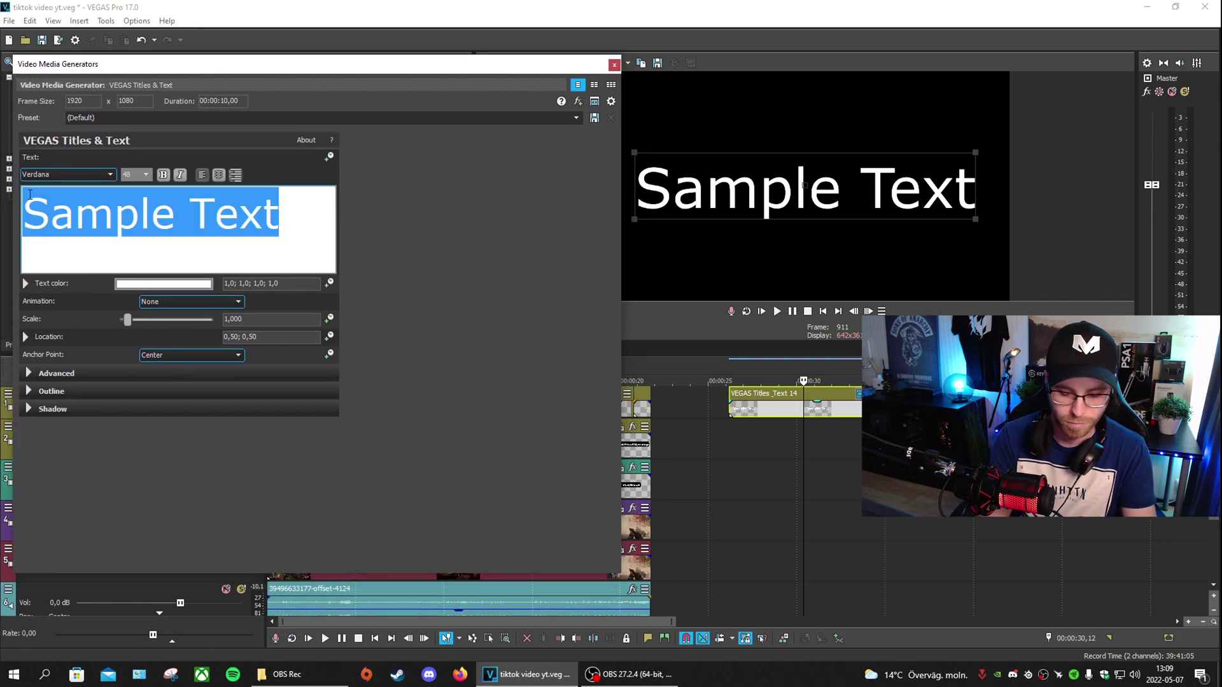
type("HEY!")
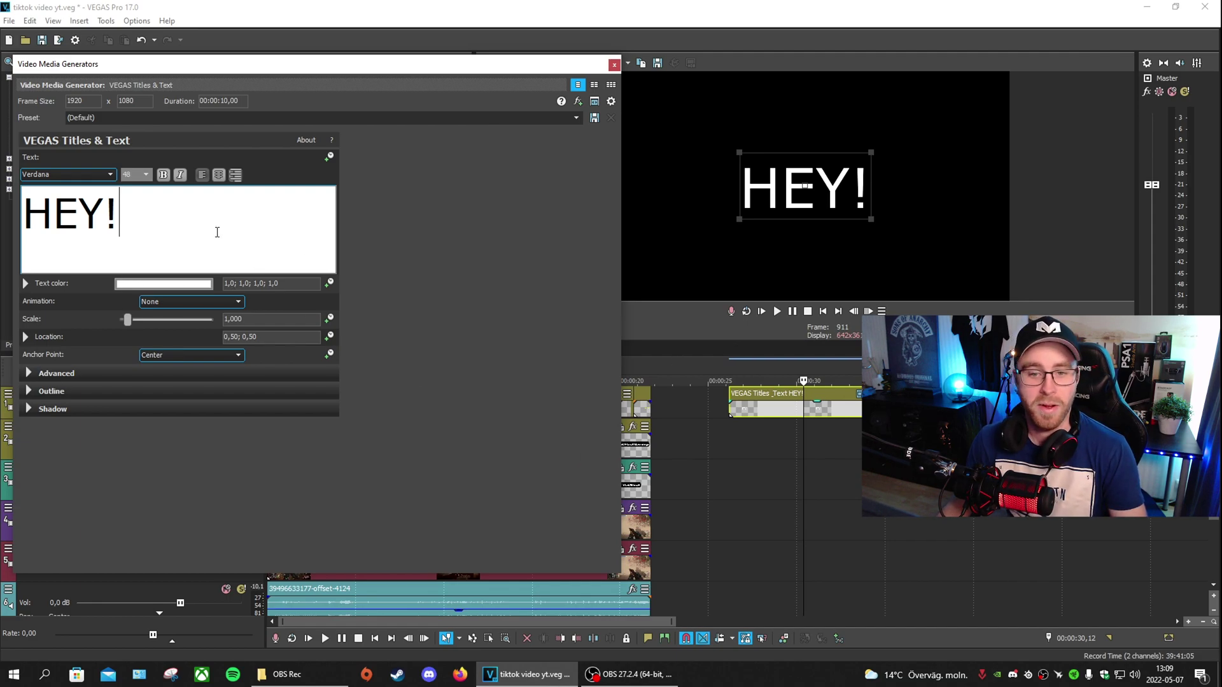
double_click(87, 217)
left_click(146, 174)
left_click(138, 194)
left_click(145, 175)
left_click(140, 210)
left_click(211, 237)
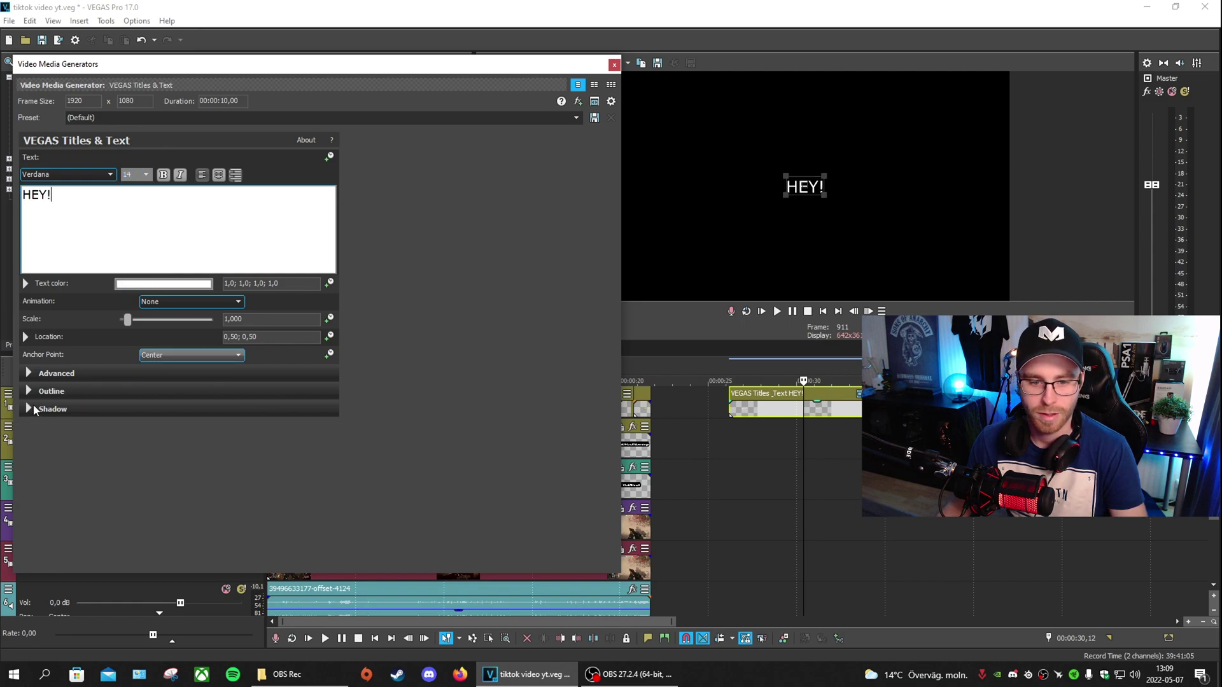
Step: Give the HEY! text a black outline of width 10 and close the title editor
left_click(33, 390)
left_click_drag(118, 408, 212, 408)
left_click(163, 426)
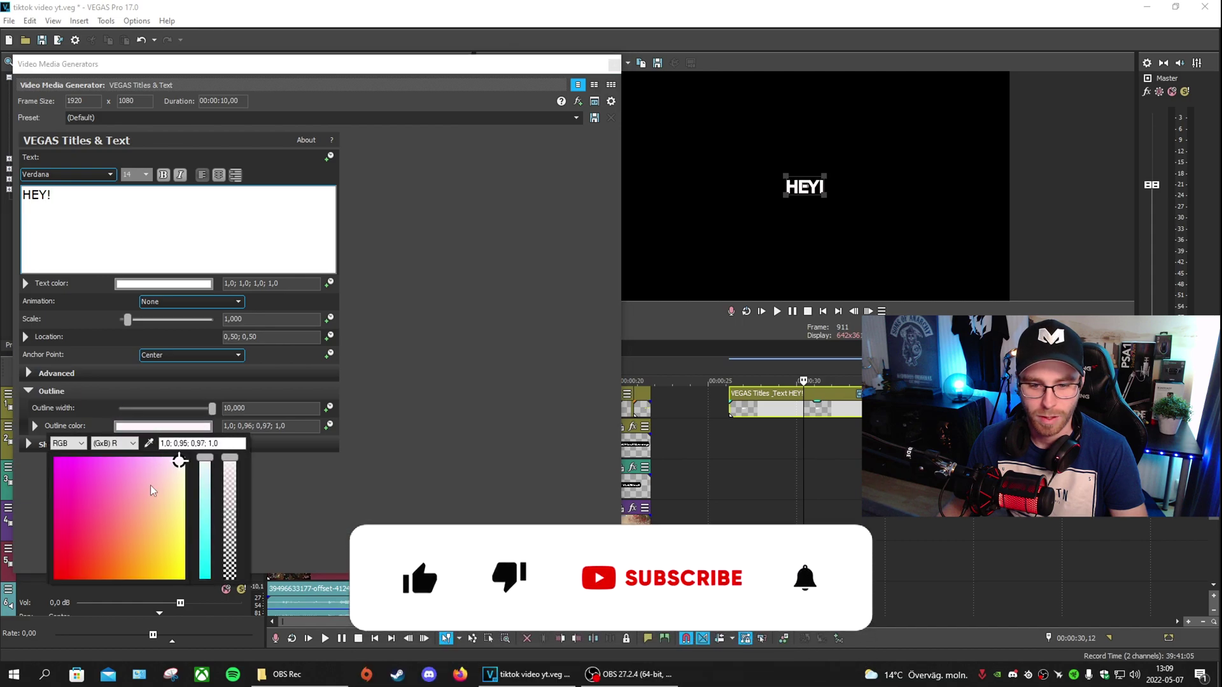
left_click_drag(168, 471, 51, 580)
left_click_drag(205, 459, 194, 582)
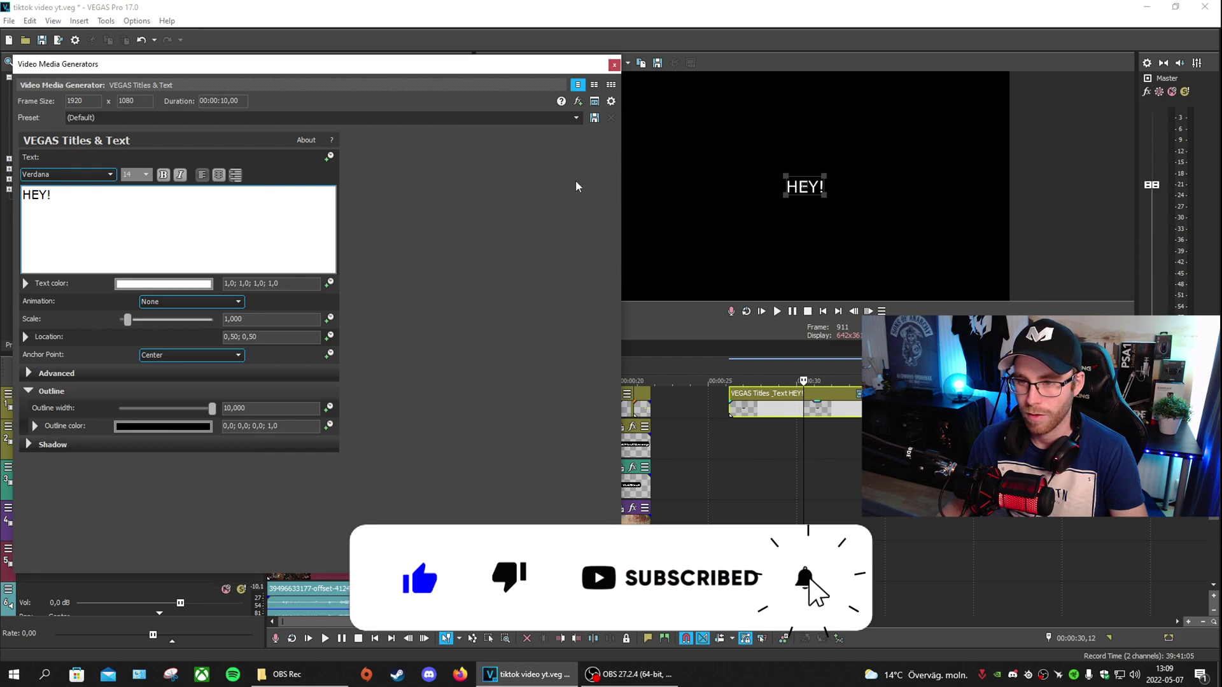
left_click(614, 64)
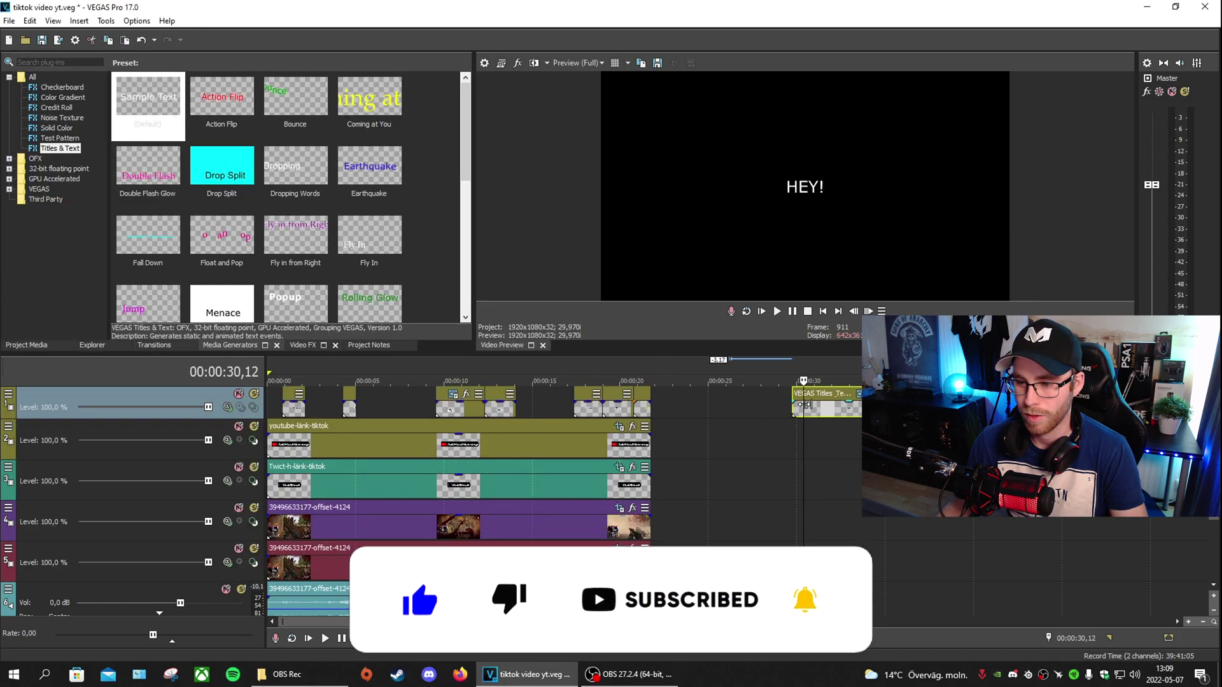
Step: Move the HEY! title to about 00:00:06 and enlarge the preview to see it over KILLED IN ACTION
left_click_drag(730, 406, 390, 413)
scroll(391, 413, "up", 5)
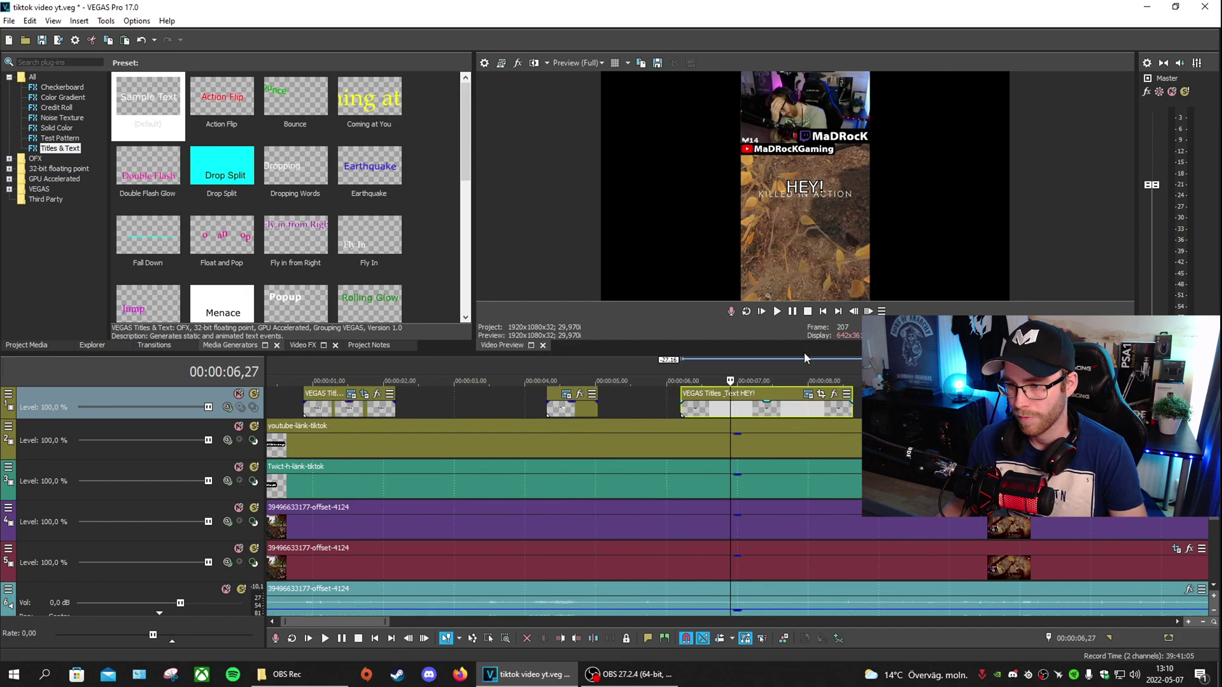
left_click_drag(803, 356, 775, 441)
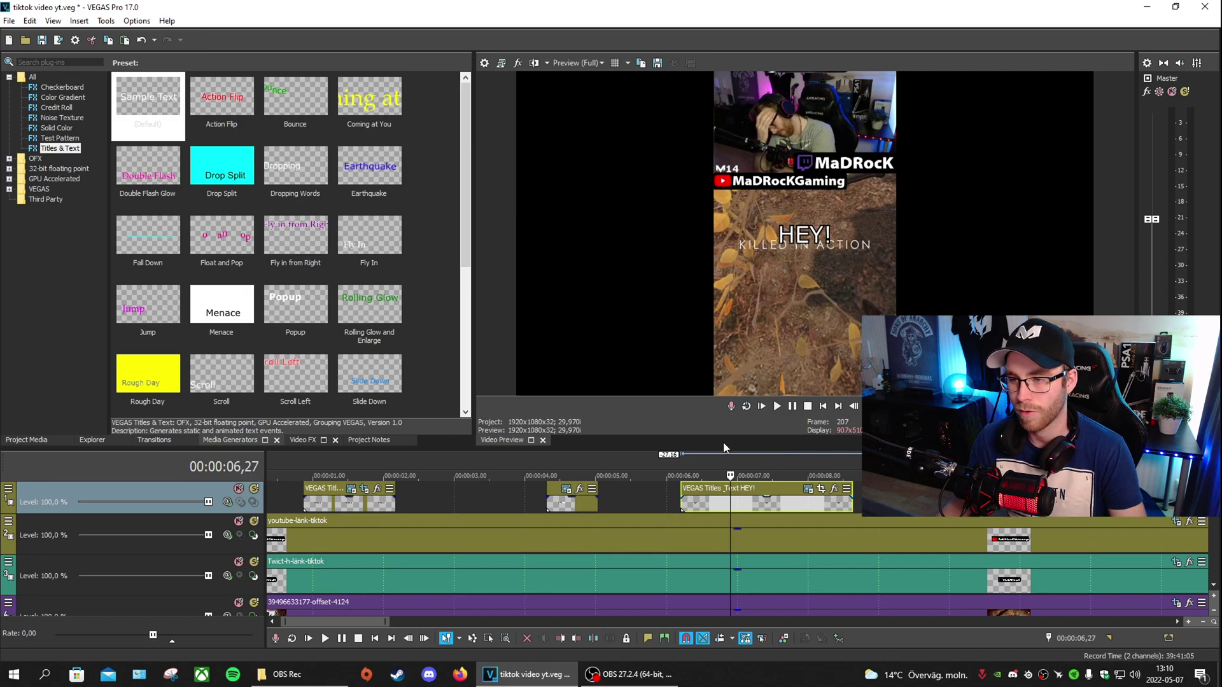
left_click(753, 504)
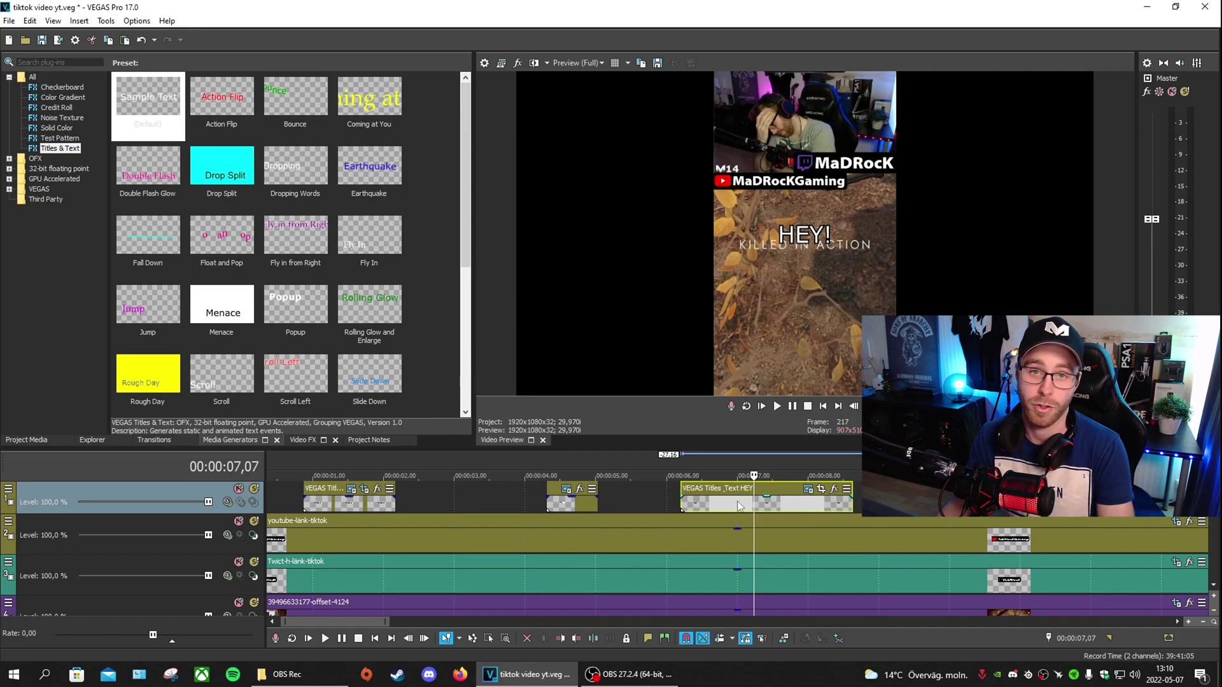
Step: Delete the HEY! title event and play the edit back from the start
left_click(738, 505)
key("Delete")
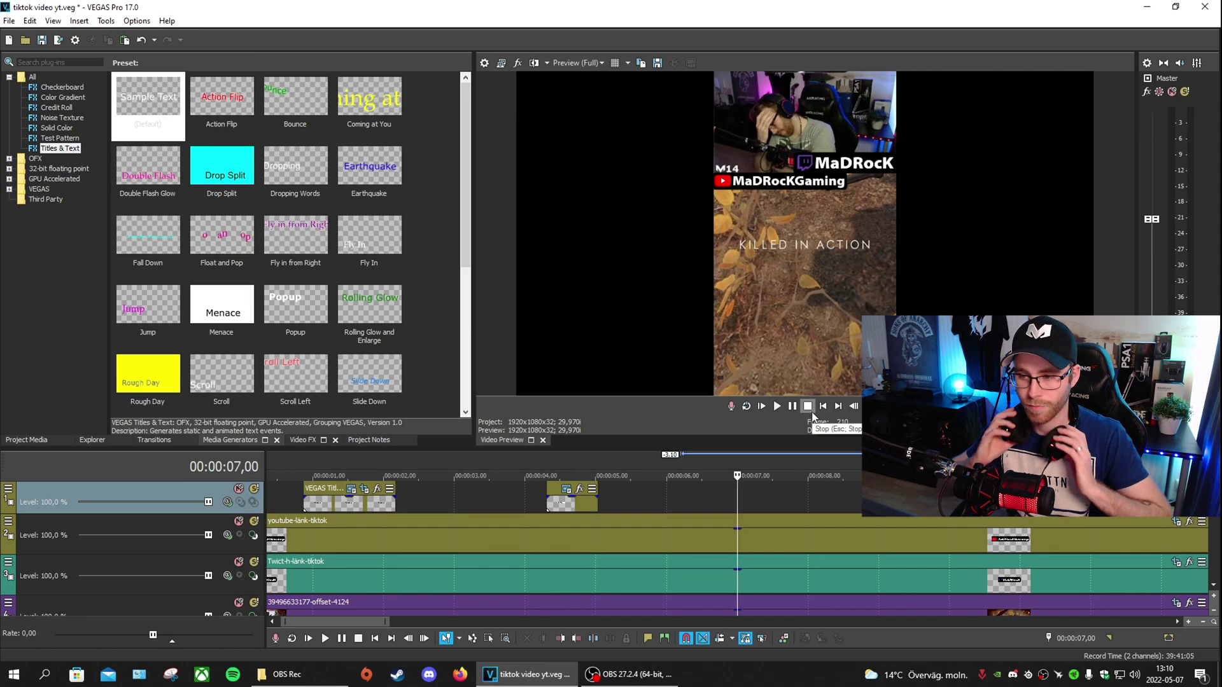
key("space")
mouse_move(781, 446)
left_mouse_down()
mouse_move(781, 341)
mouse_move(777, 457)
left_mouse_up()
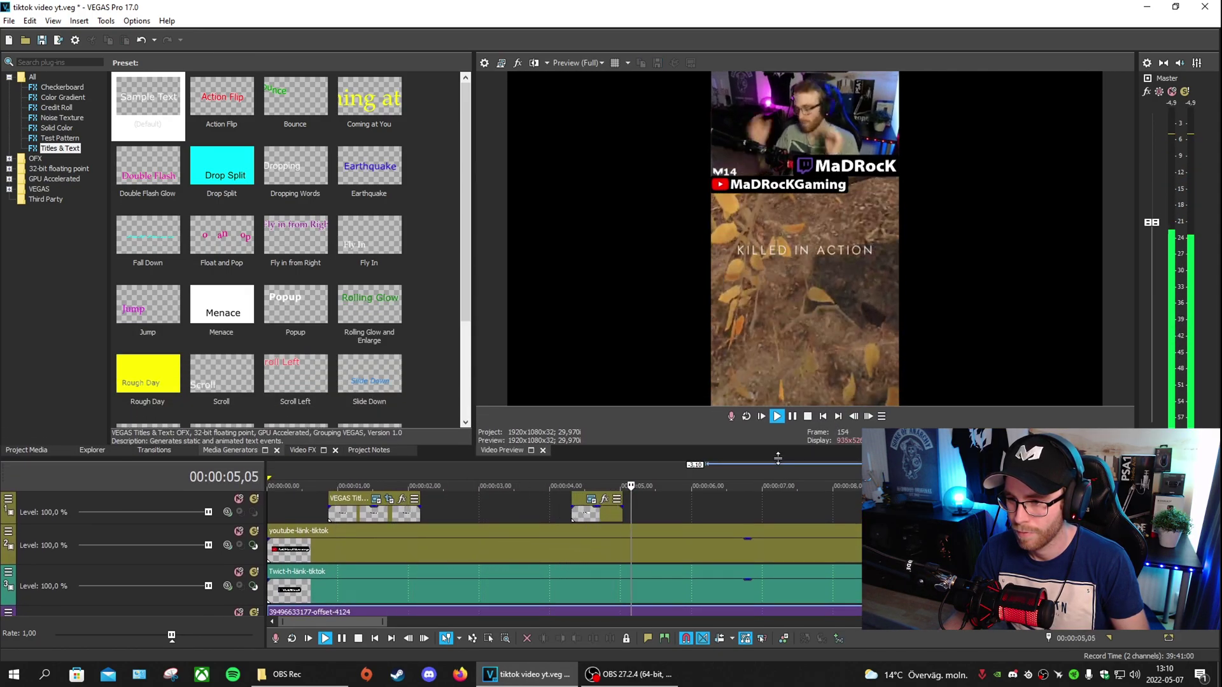
scroll(678, 469, "down", 2)
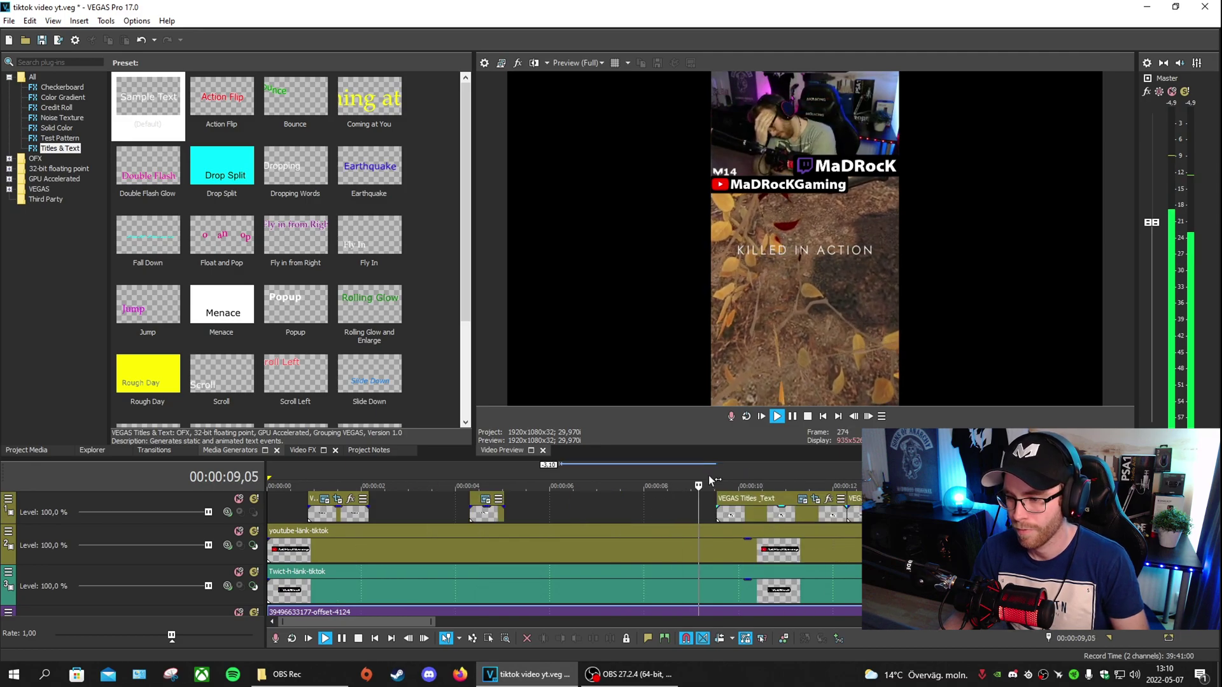
left_click_drag(678, 465, 678, 418)
scroll(674, 512, "down", 2)
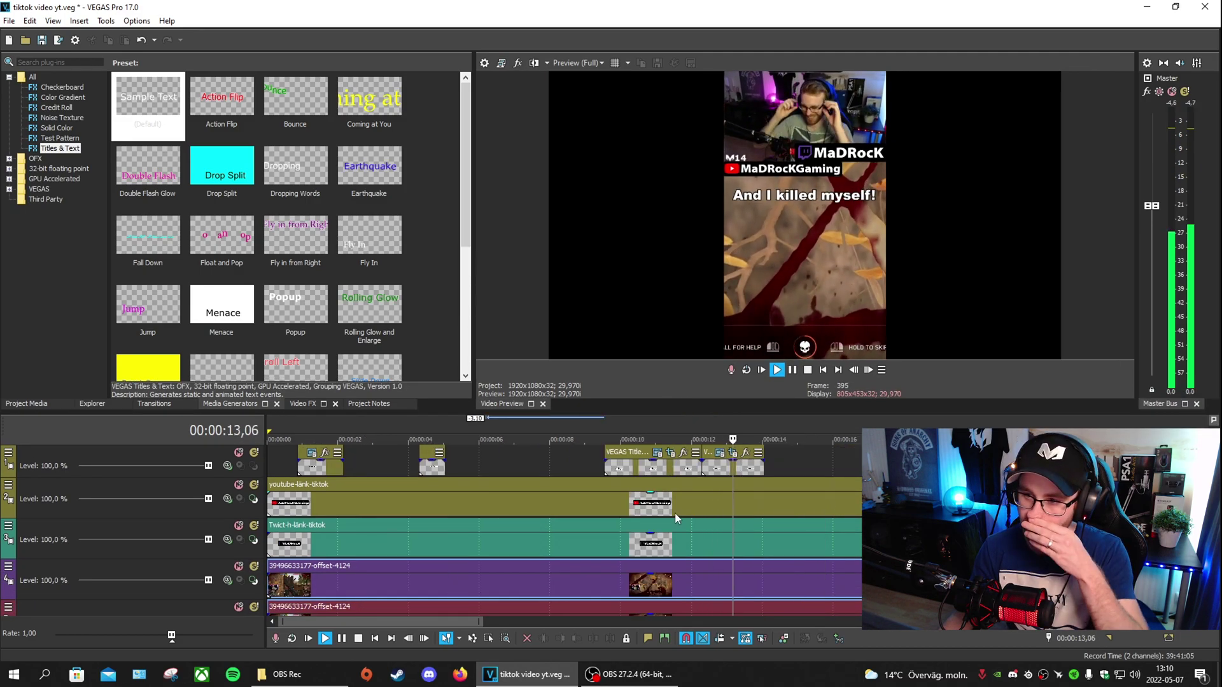